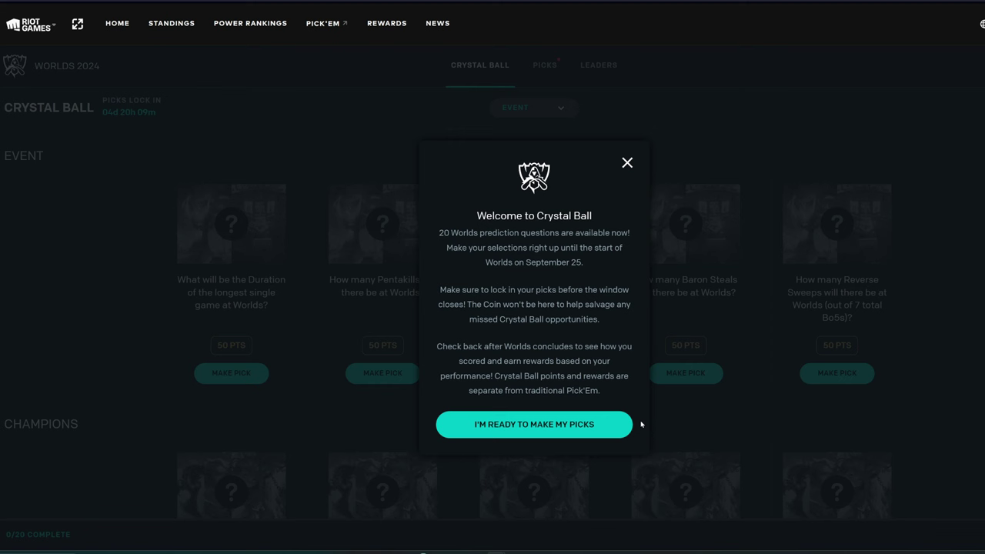
Step: Dismiss the Crystal Ball welcome message and confirm 50:00-54:59 as the duration of the longest single game at Worlds
click(573, 432)
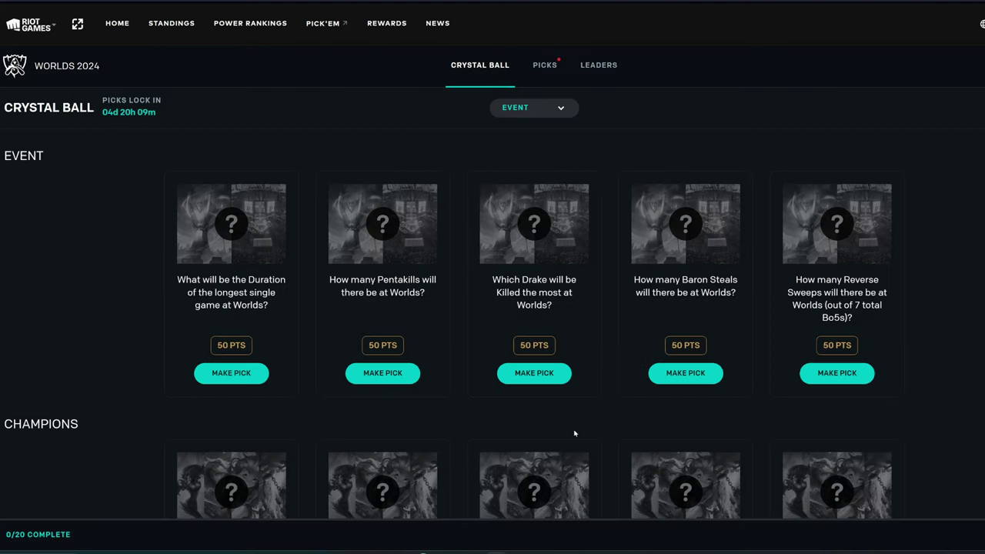
click(237, 378)
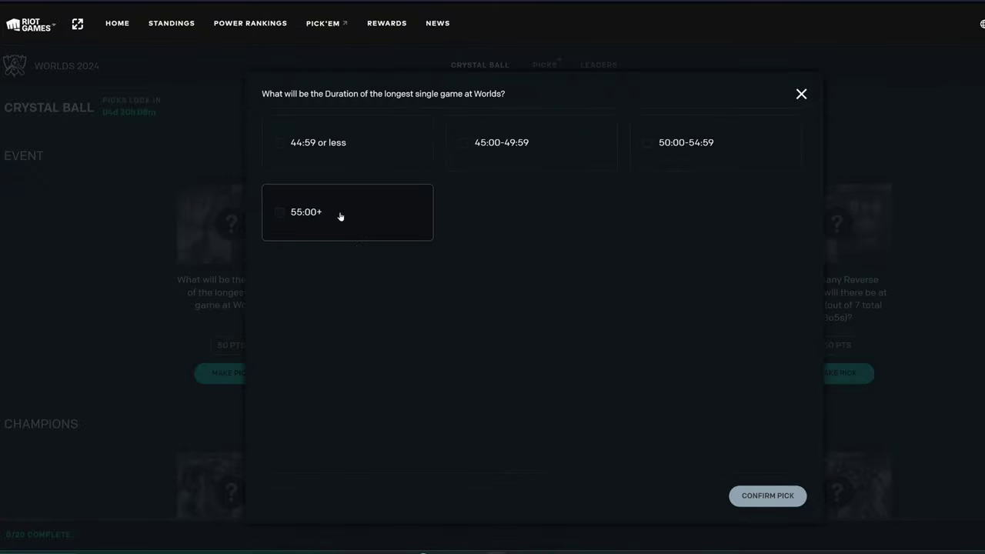
click(682, 157)
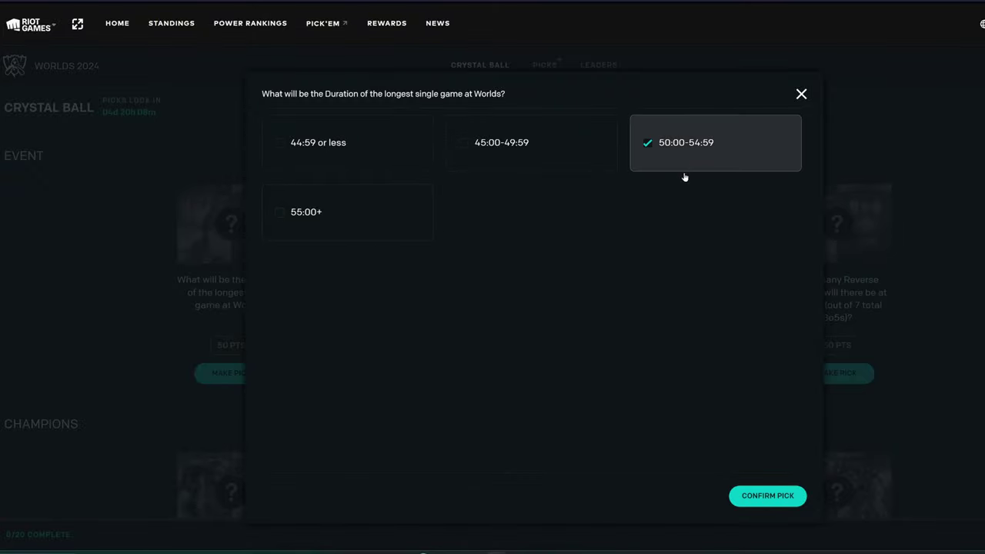
click(767, 496)
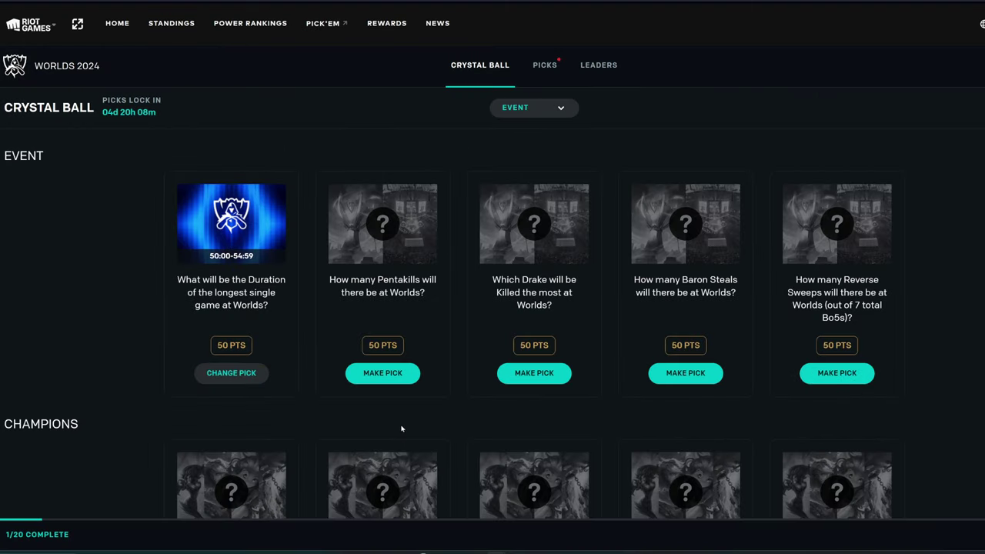
Step: Confirm 2 as the pick for how many Pentakills there will be at Worlds
click(395, 373)
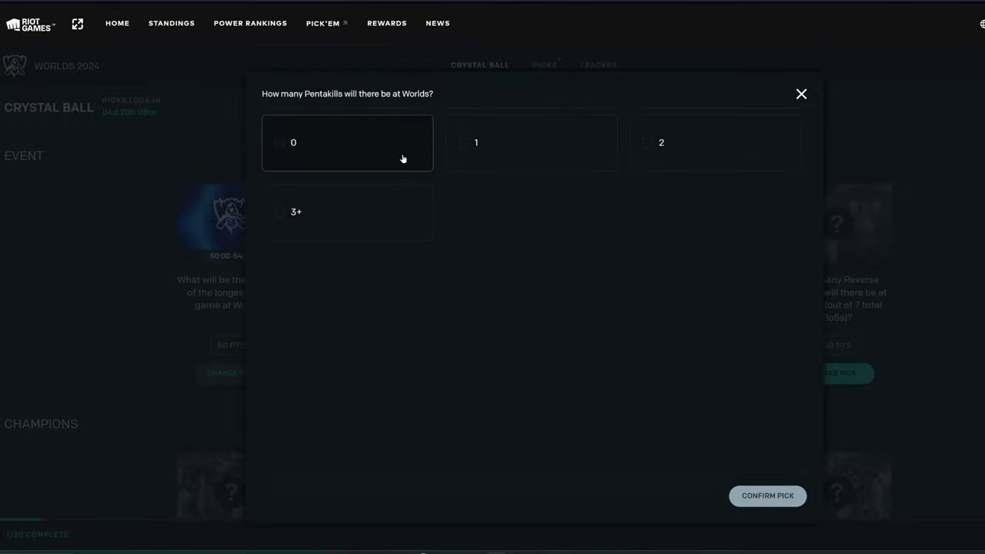
click(700, 165)
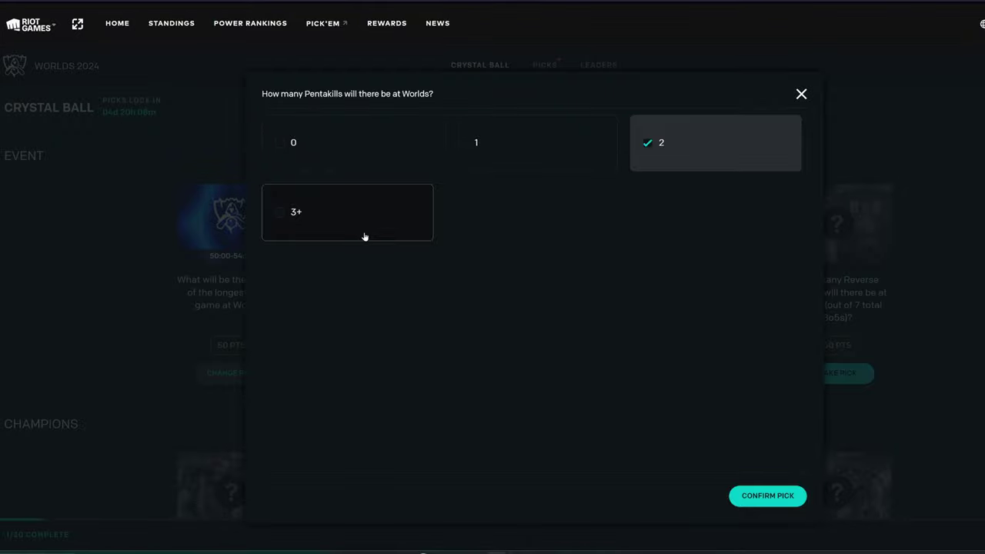
click(770, 494)
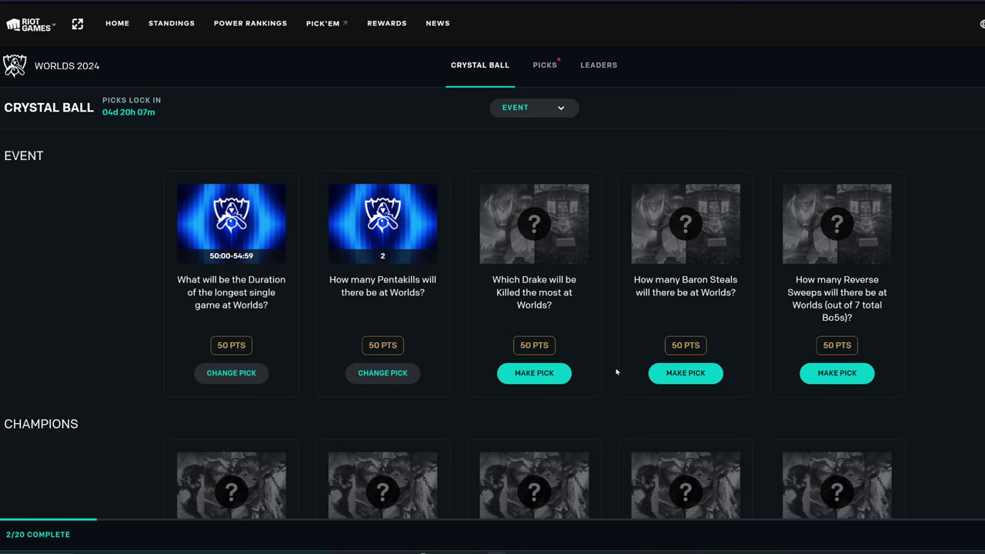
Step: Confirm Chemtech as the pick for the Drake killed the most at Worlds
click(541, 380)
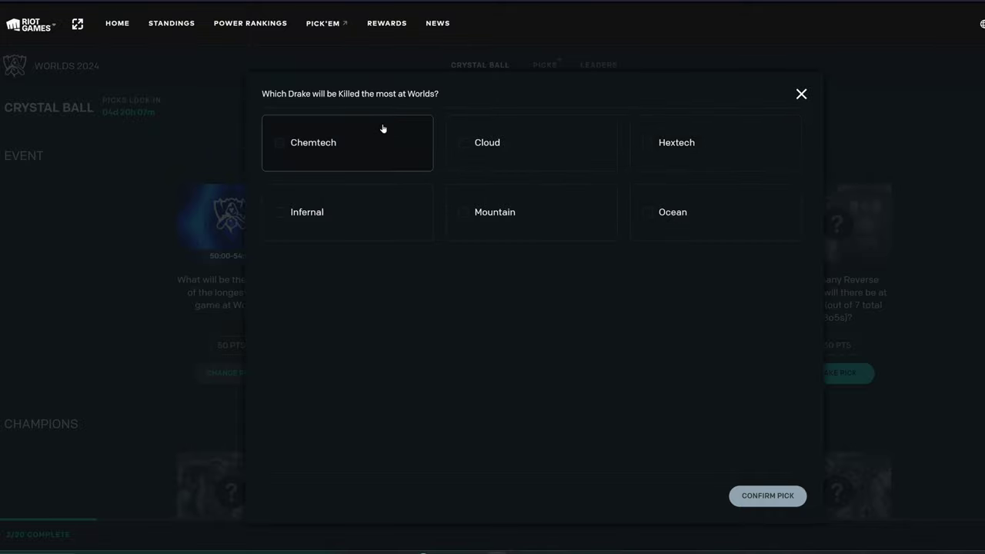
click(380, 151)
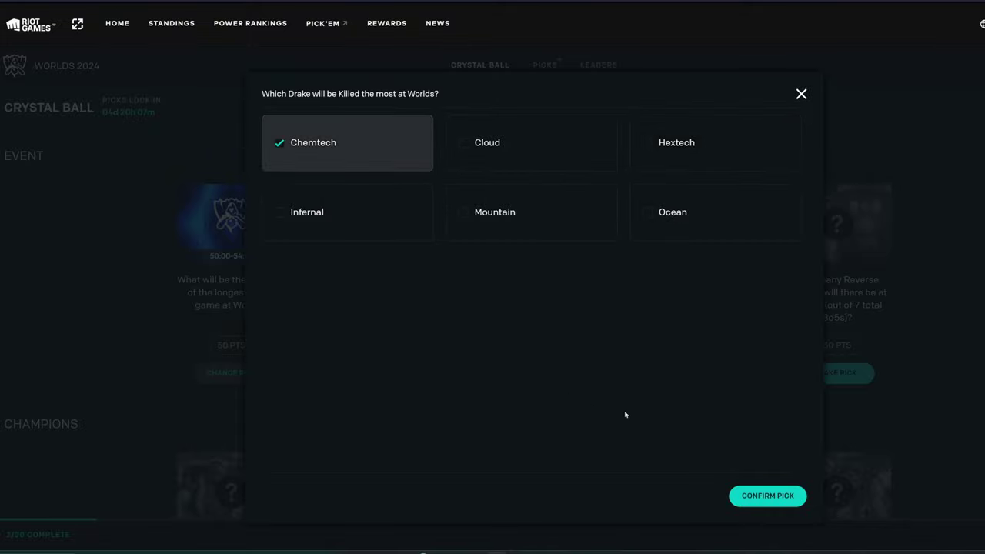
click(784, 499)
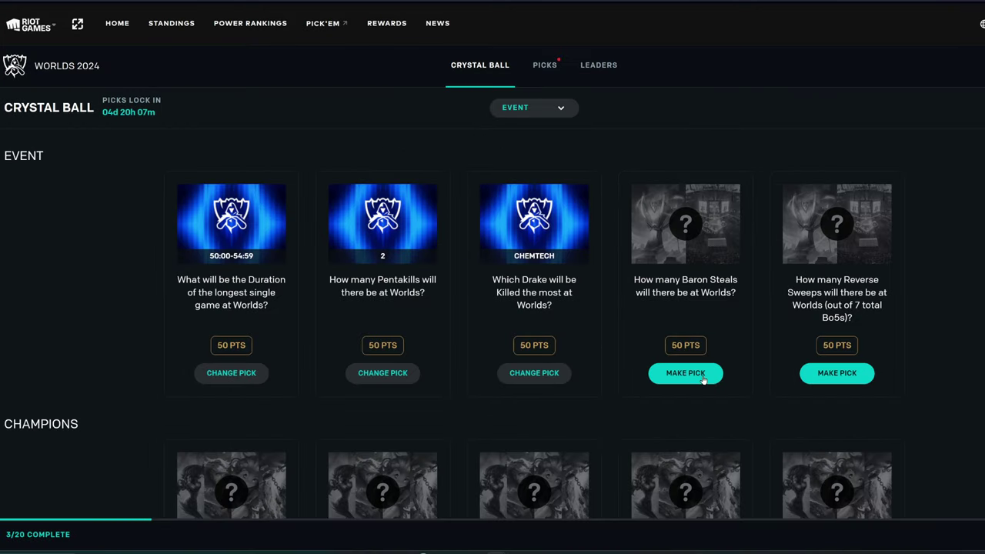
Step: Confirm 3-5 as the pick for the number of Baron Steals at Worlds
click(685, 373)
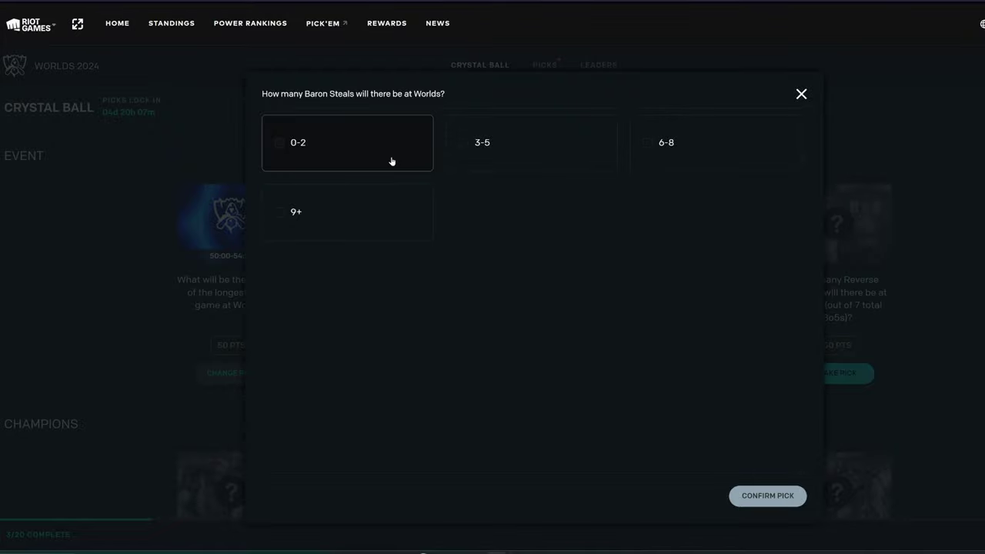
click(530, 154)
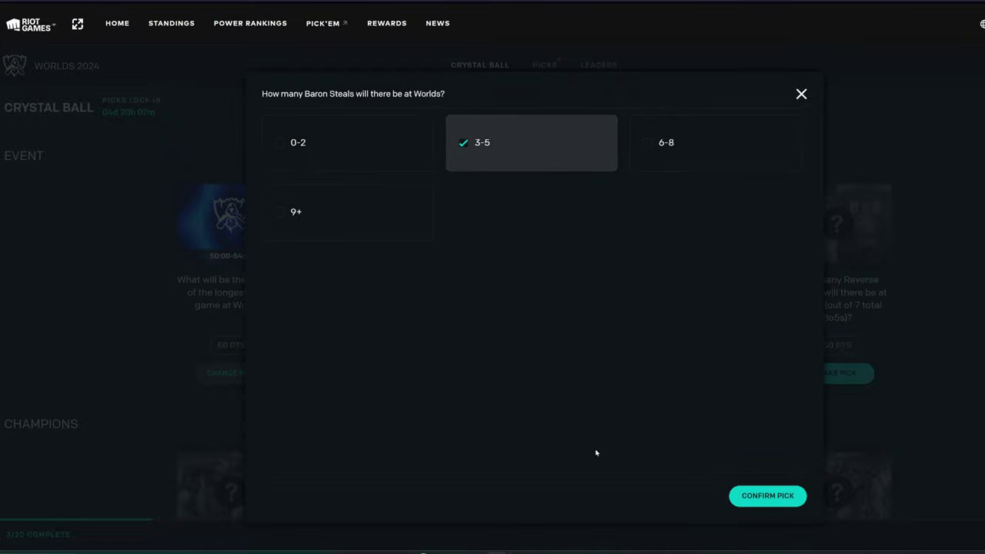
click(758, 496)
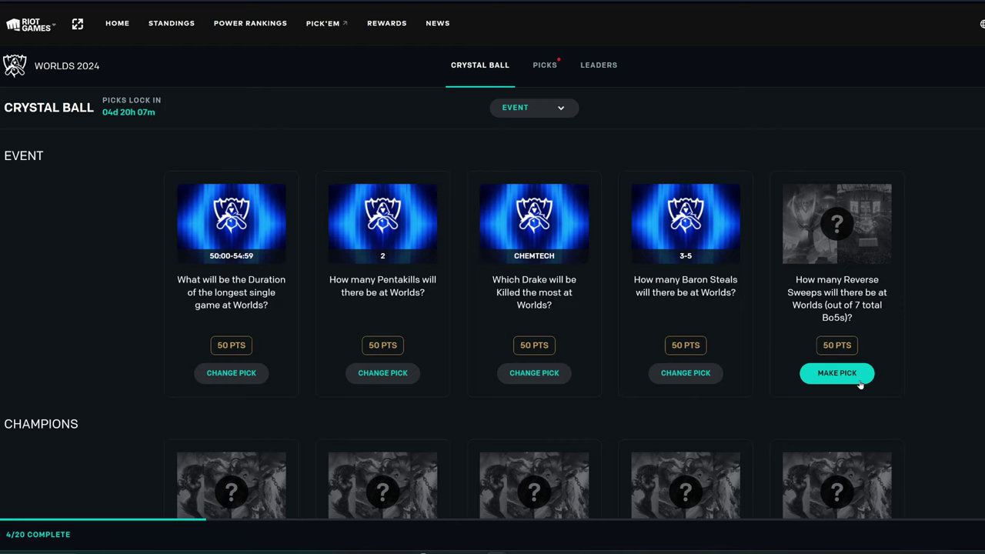
Step: Confirm 0 as the pick for the number of Reverse Sweeps at Worlds
click(830, 384)
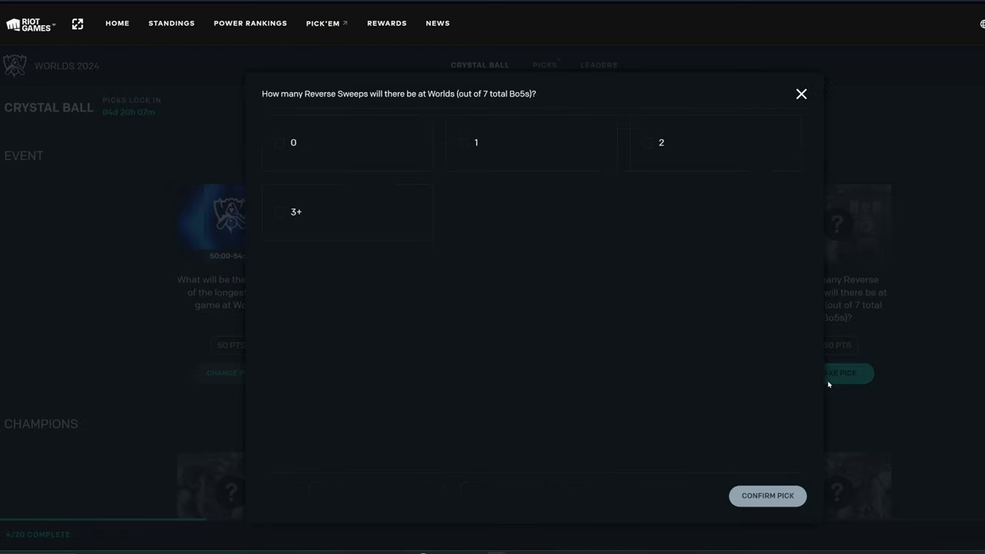
click(318, 159)
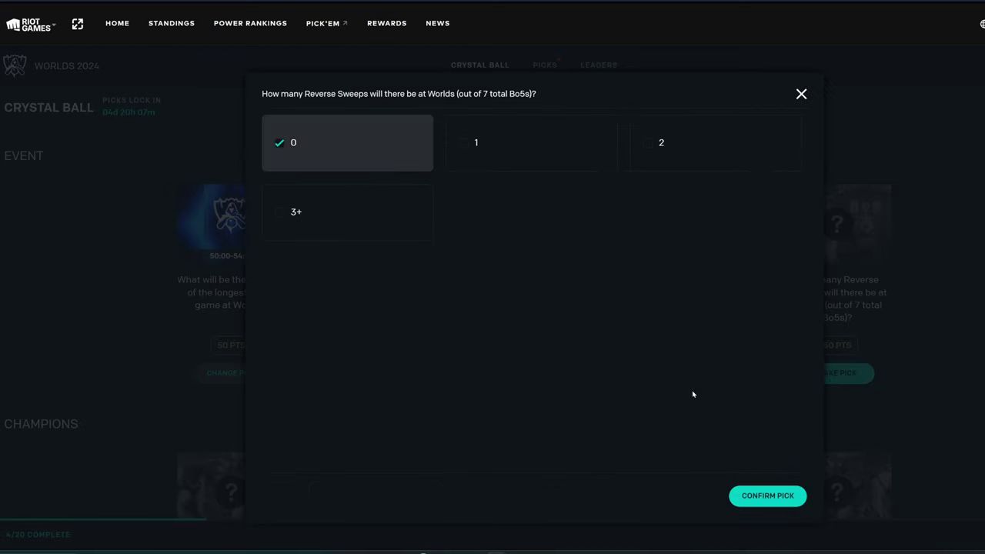
click(773, 496)
Step: Open the Champions question about the most different Roles and look through the champion list for a suitable candidate
scroll(939, 382, down, 3)
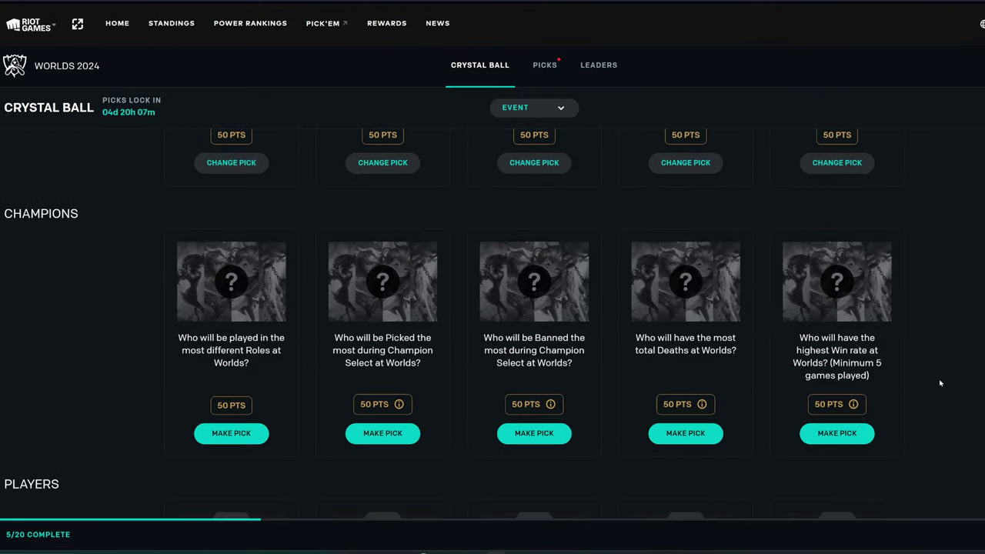
click(240, 435)
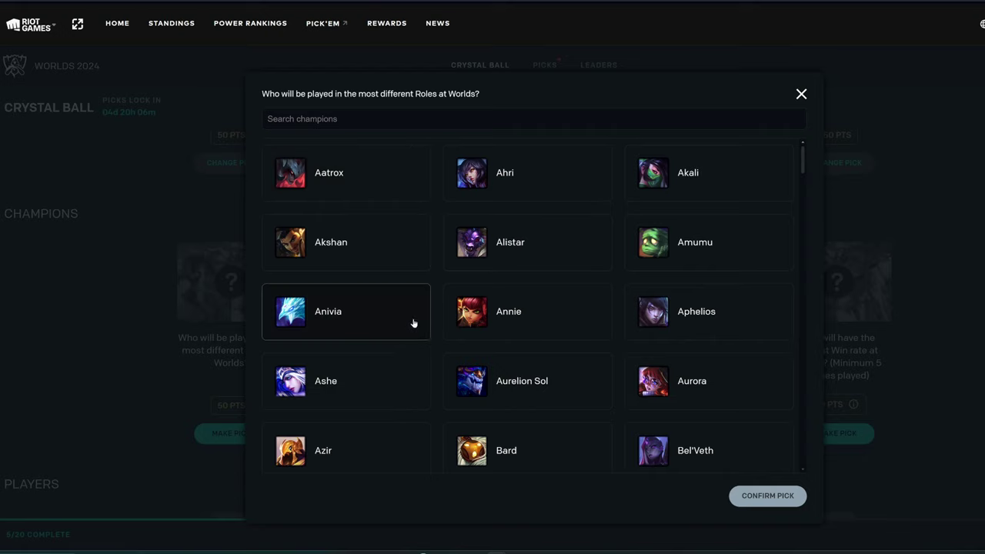
scroll(412, 323, down, 3)
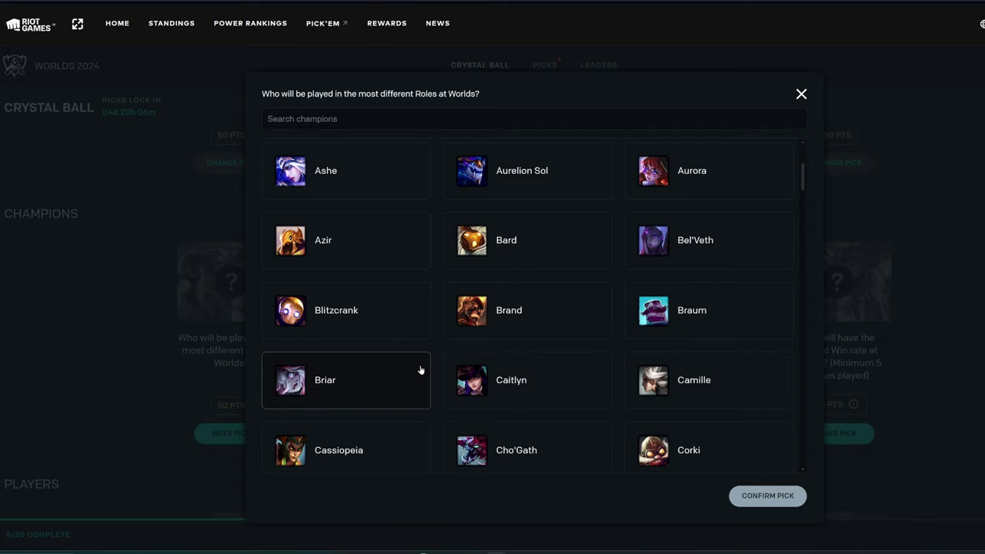
scroll(420, 370, down, 2)
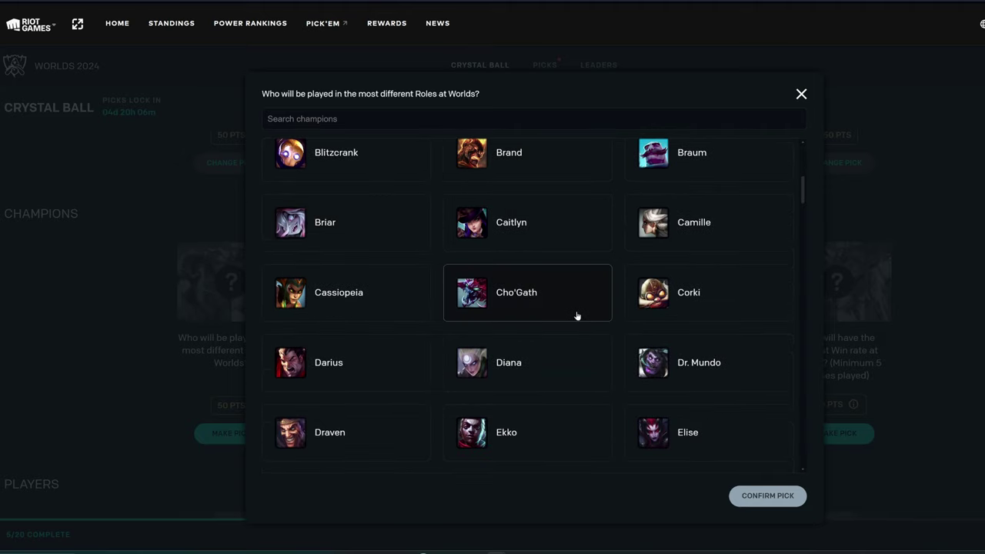
scroll(578, 316, down, 2)
scroll(577, 316, down, 2)
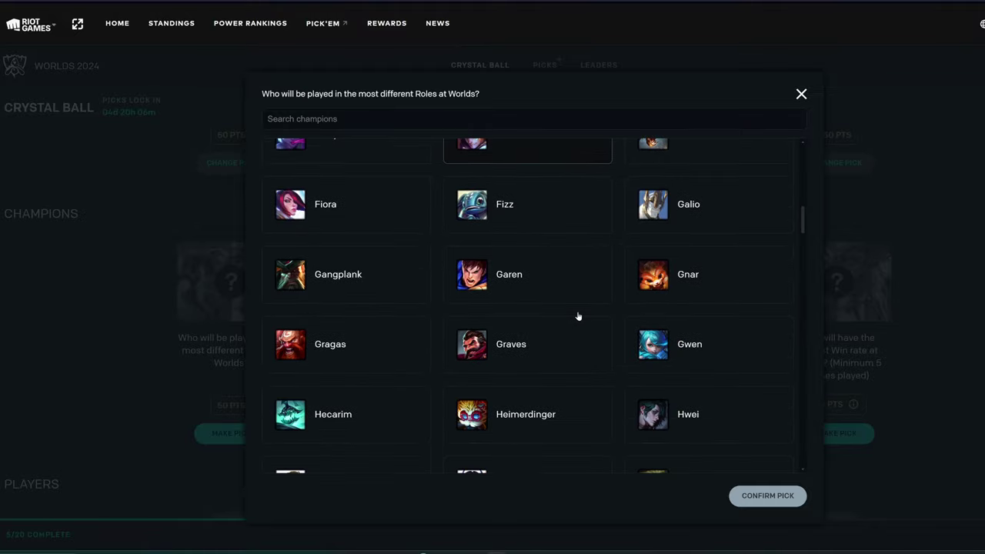
scroll(578, 316, down, 1)
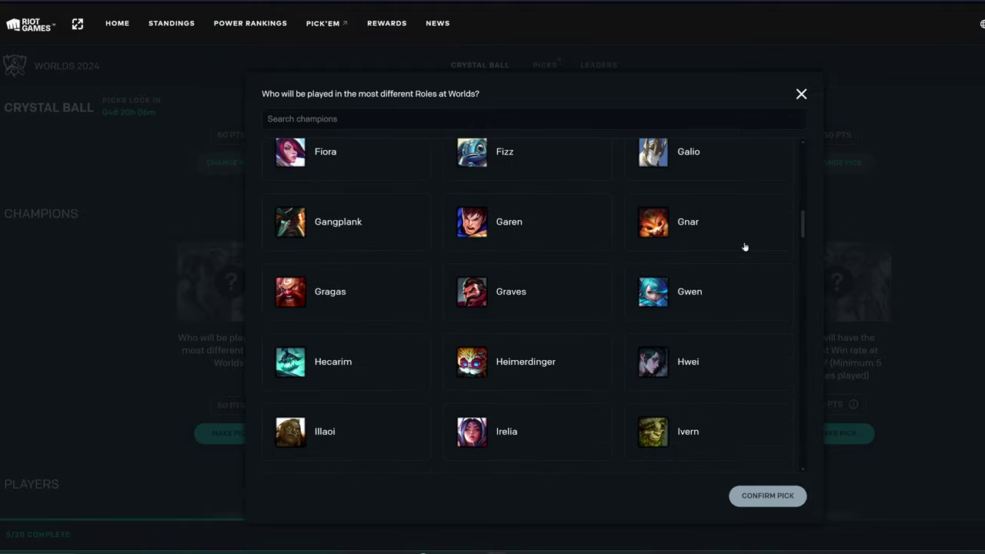
drag(802, 221, 806, 475)
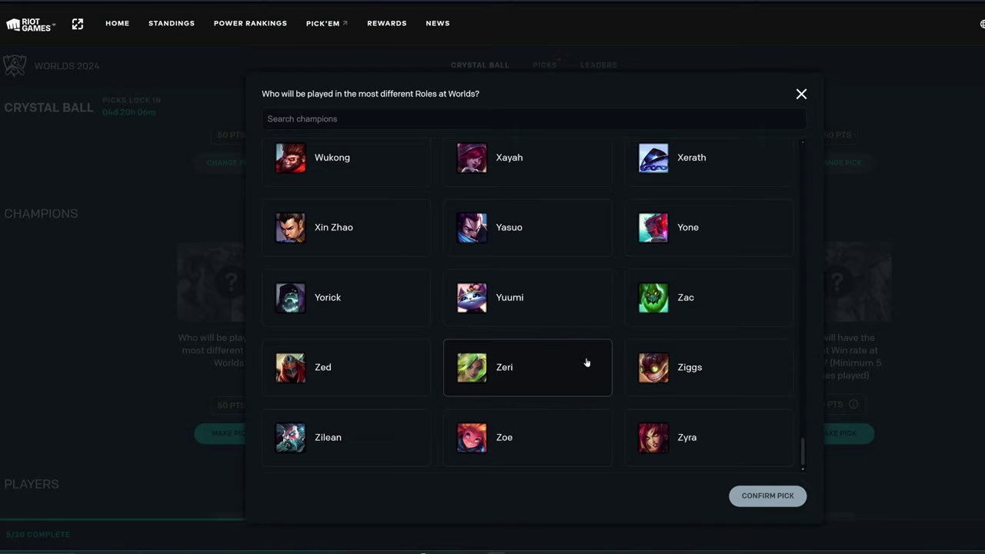
scroll(585, 368, up, 3)
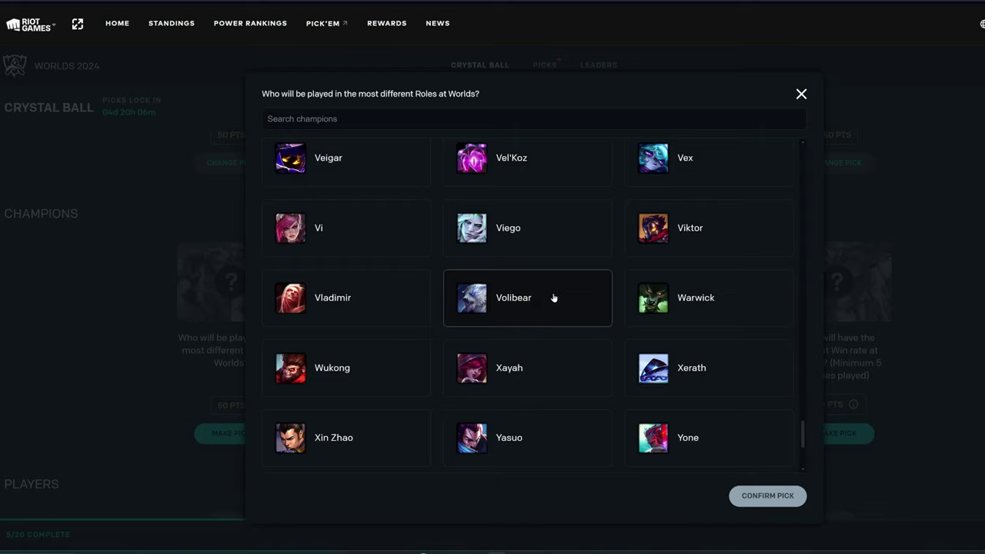
scroll(553, 297, up, 1)
scroll(553, 297, down, 4)
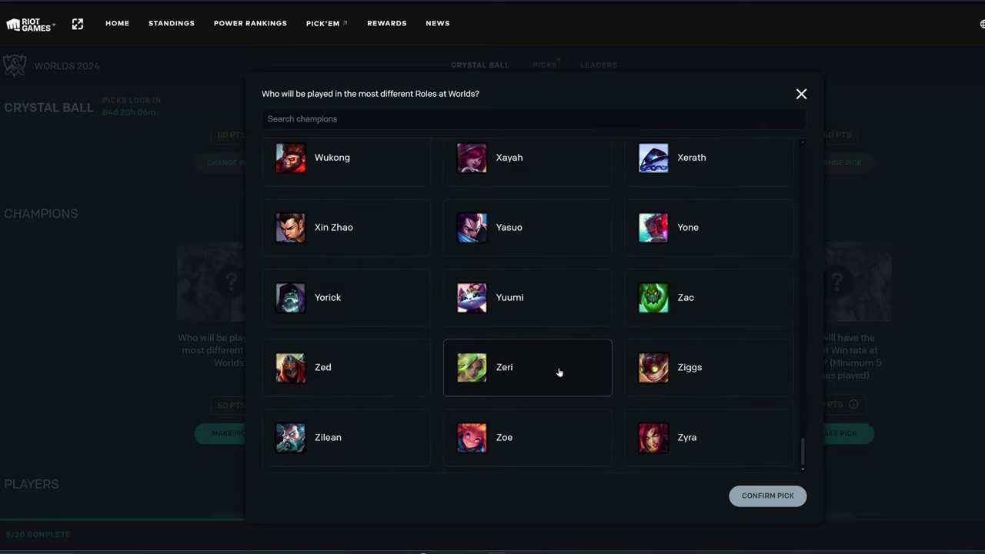
scroll(565, 358, up, 3)
scroll(566, 357, up, 2)
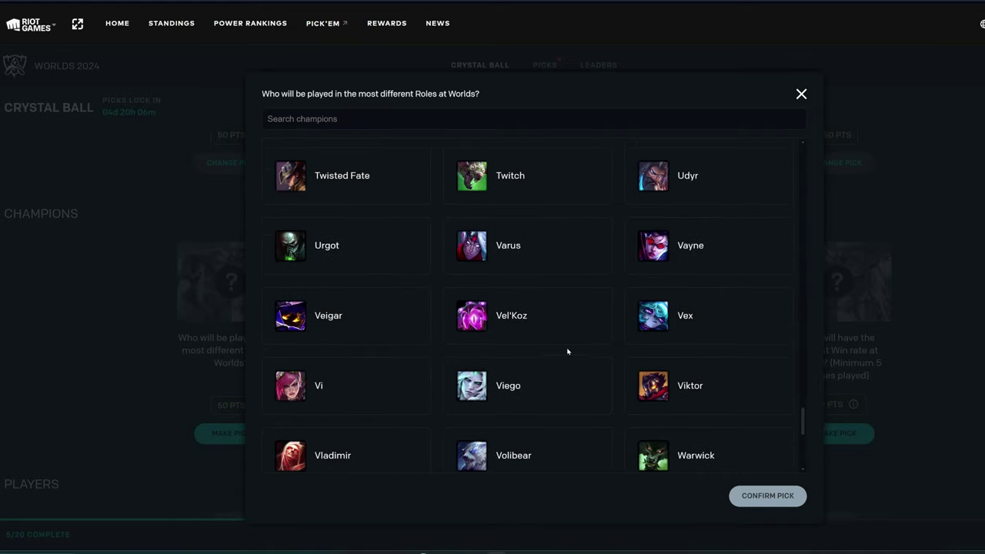
scroll(574, 312, up, 2)
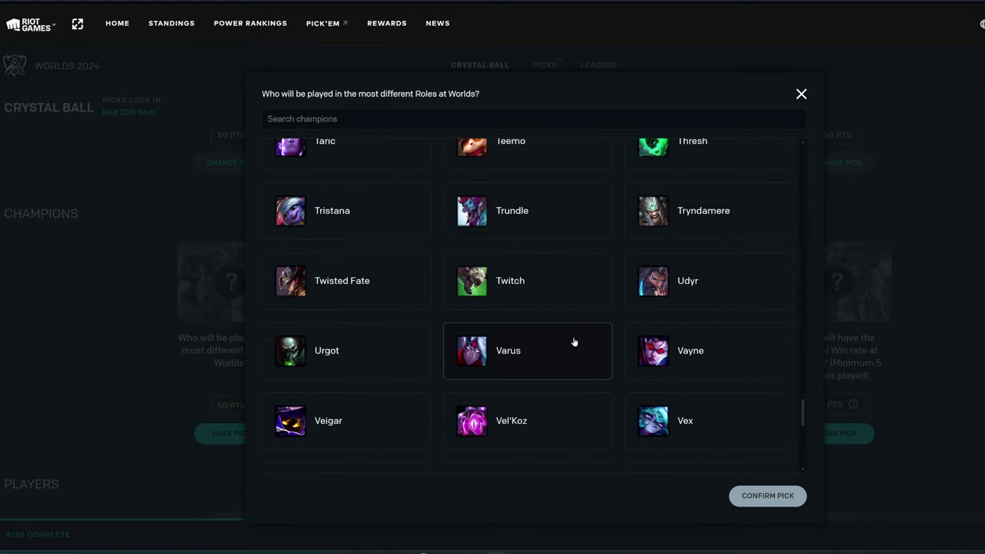
scroll(574, 341, up, 2)
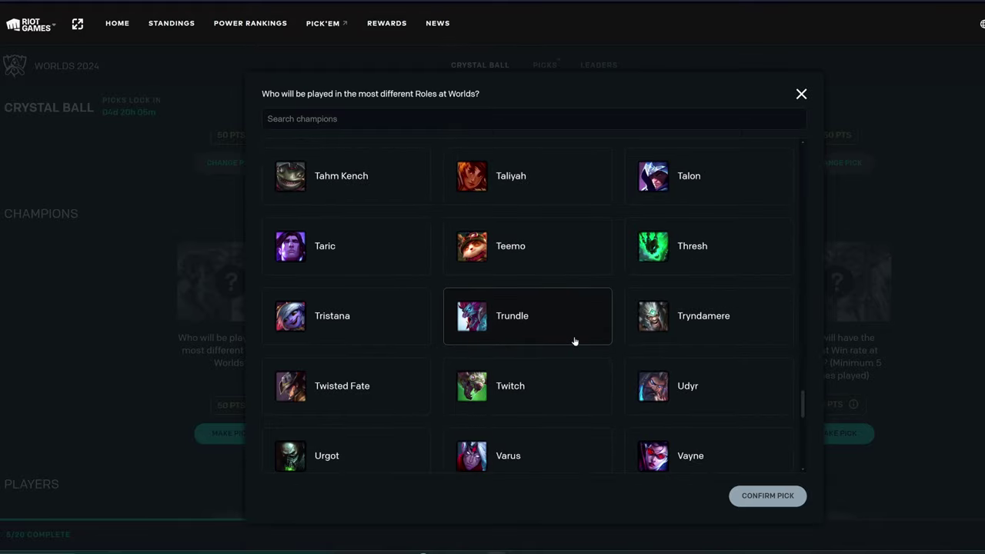
scroll(573, 341, up, 1)
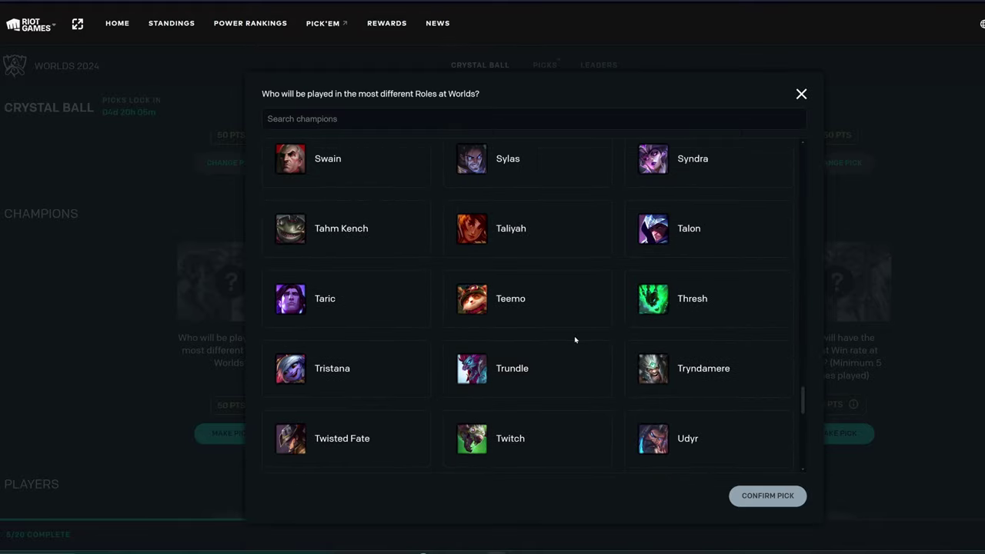
scroll(574, 340, up, 2)
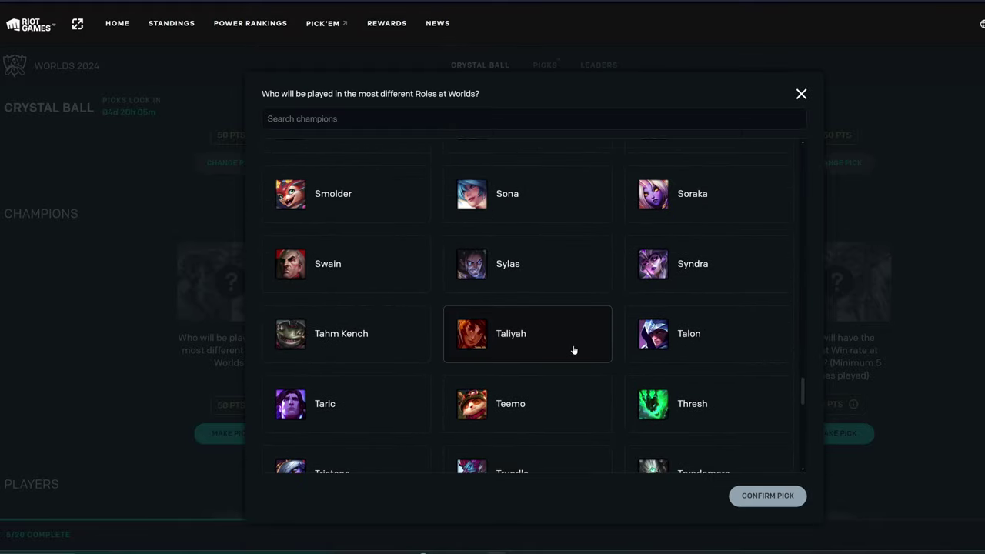
scroll(574, 349, up, 1)
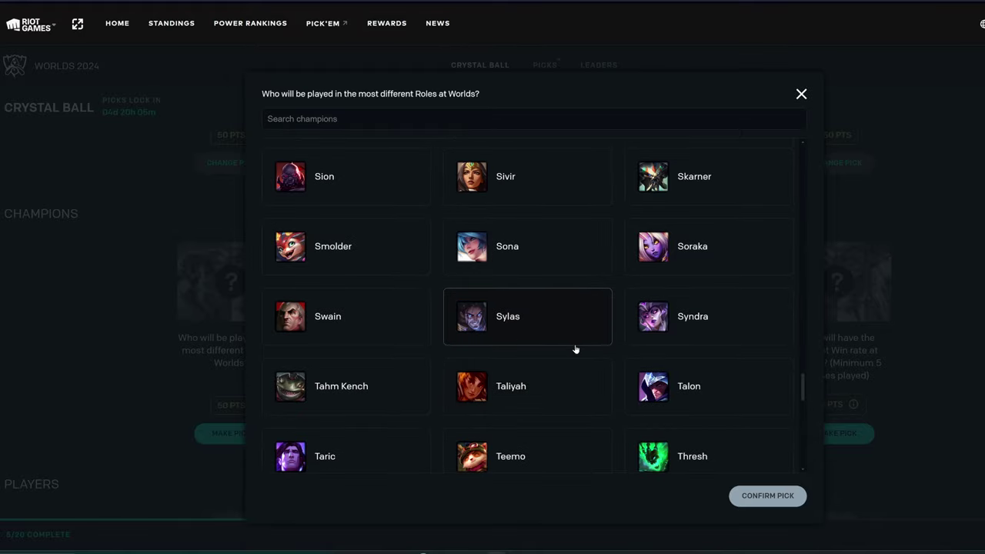
scroll(576, 346, up, 2)
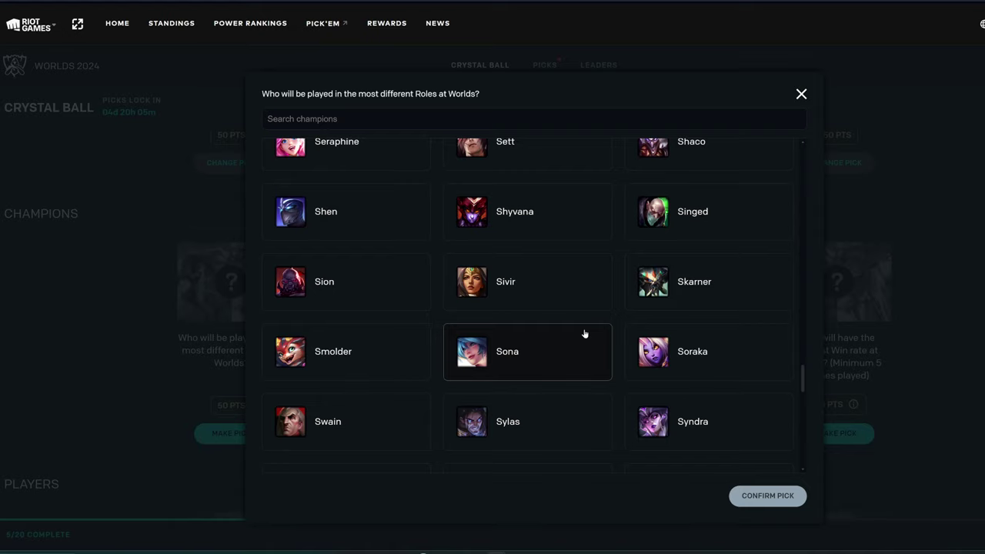
scroll(583, 334, up, 2)
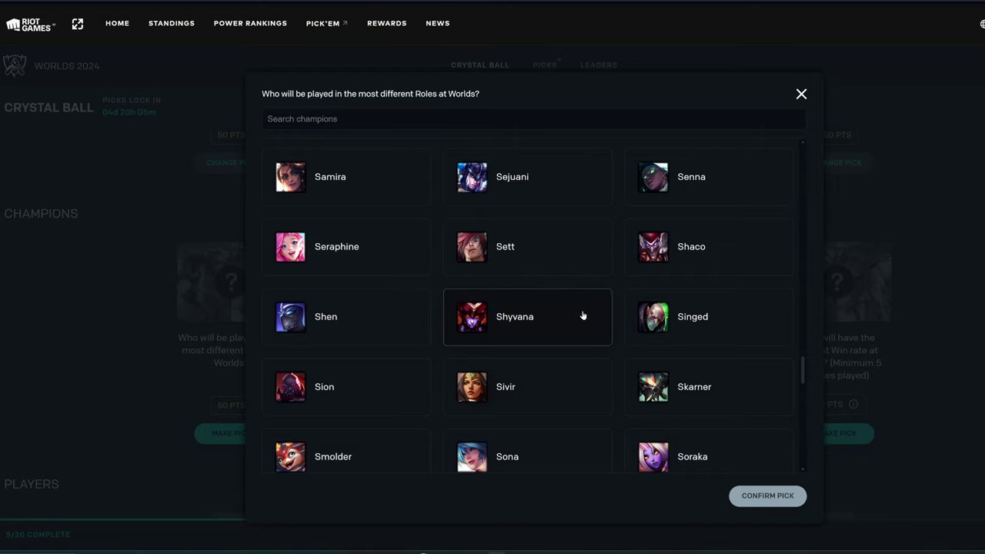
scroll(583, 315, up, 1)
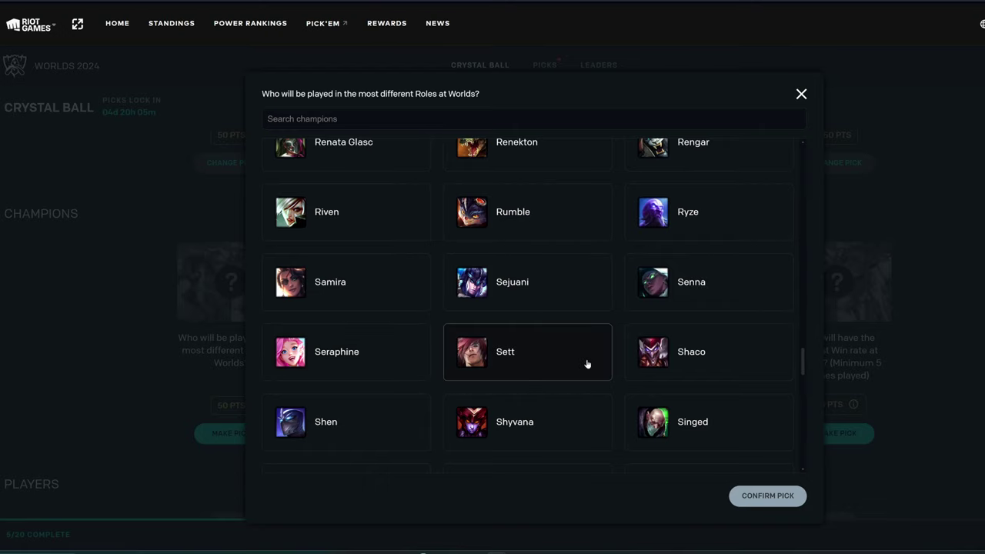
scroll(586, 362, up, 1)
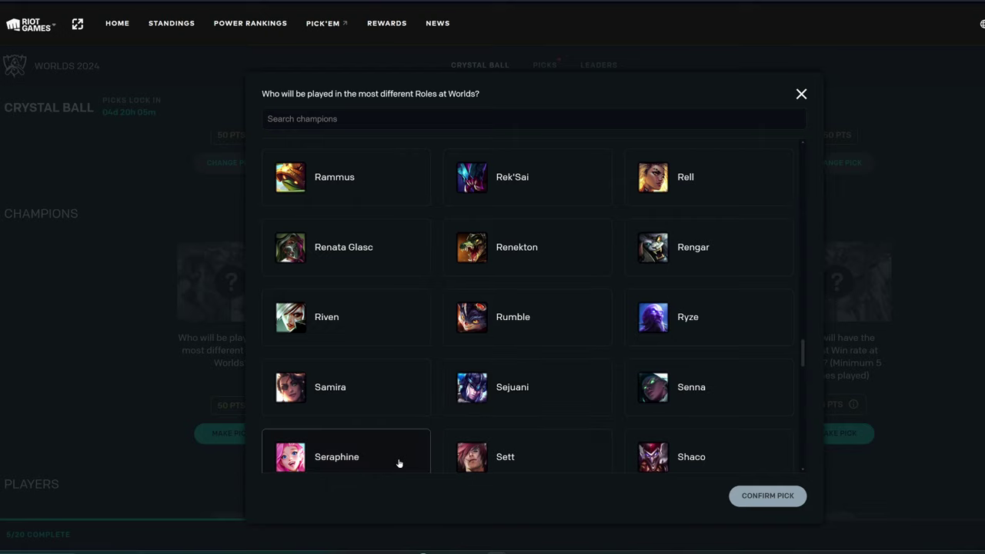
scroll(580, 396, up, 1)
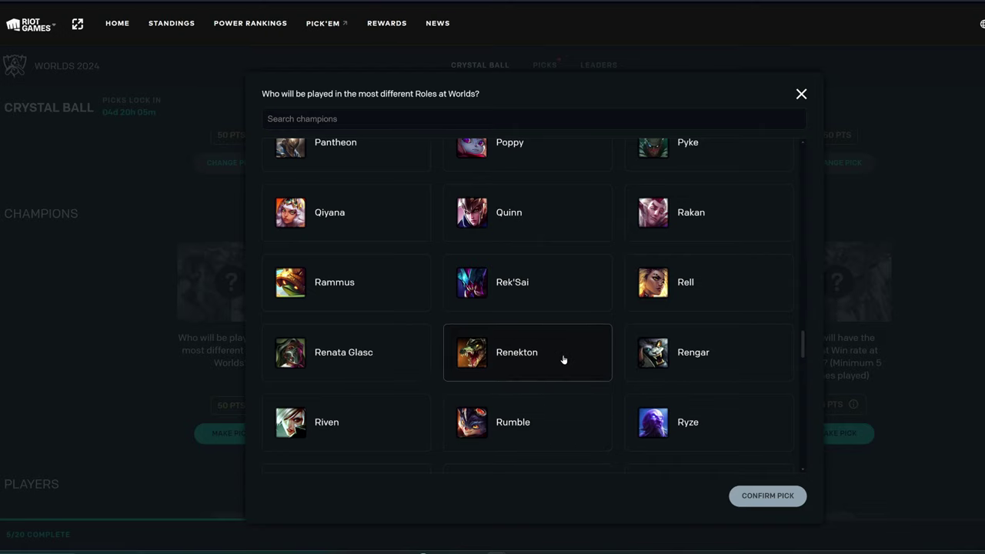
Step: Look back through the champion list up to Aatrox for a champion likely to be played in the most different Roles
scroll(584, 353, up, 1)
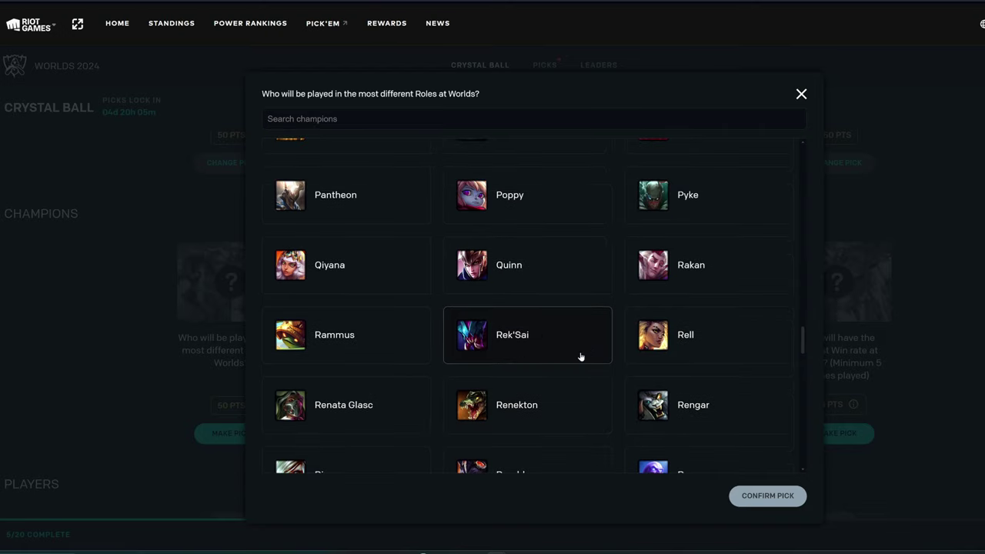
scroll(579, 351, up, 1)
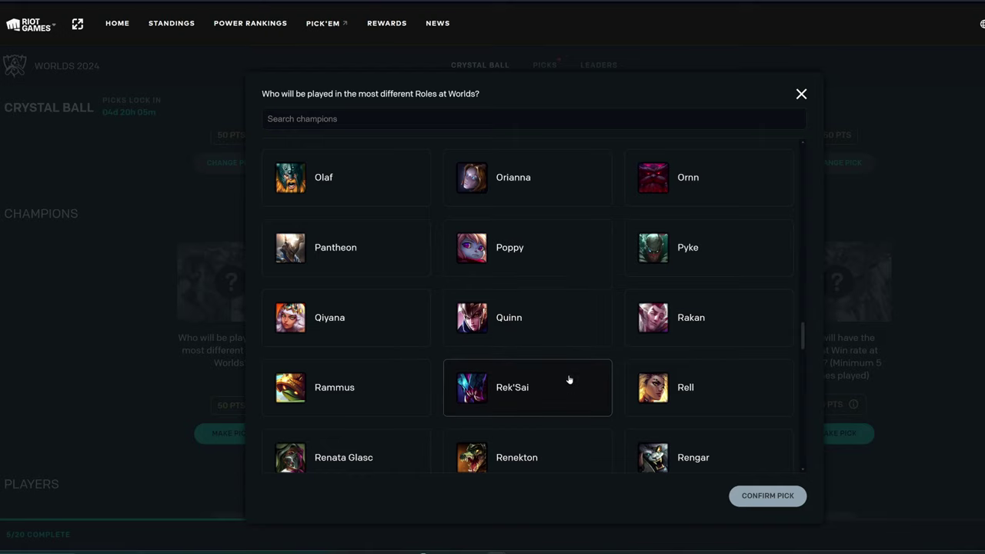
click(571, 331)
scroll(575, 332, up, 1)
scroll(574, 339, up, 1)
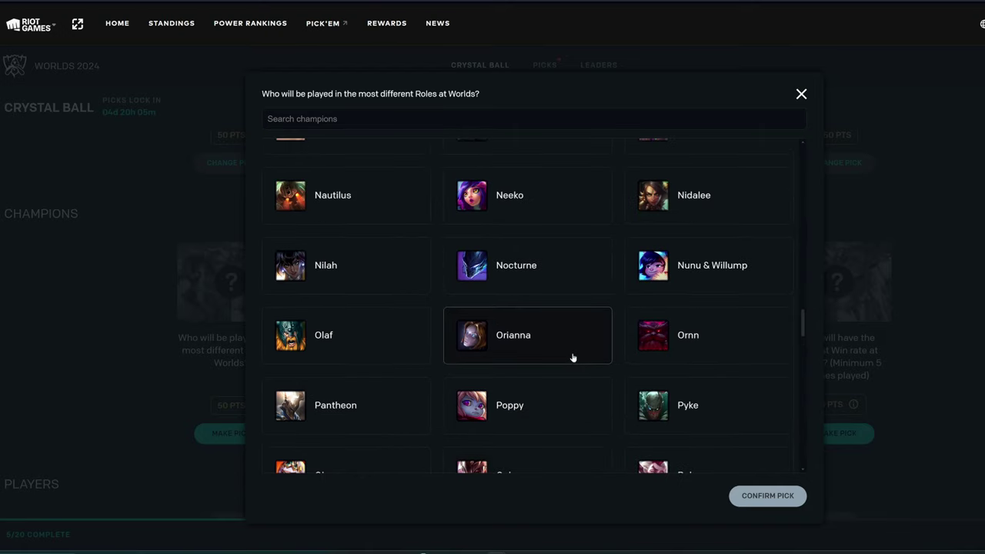
scroll(572, 357, up, 2)
scroll(585, 329, up, 1)
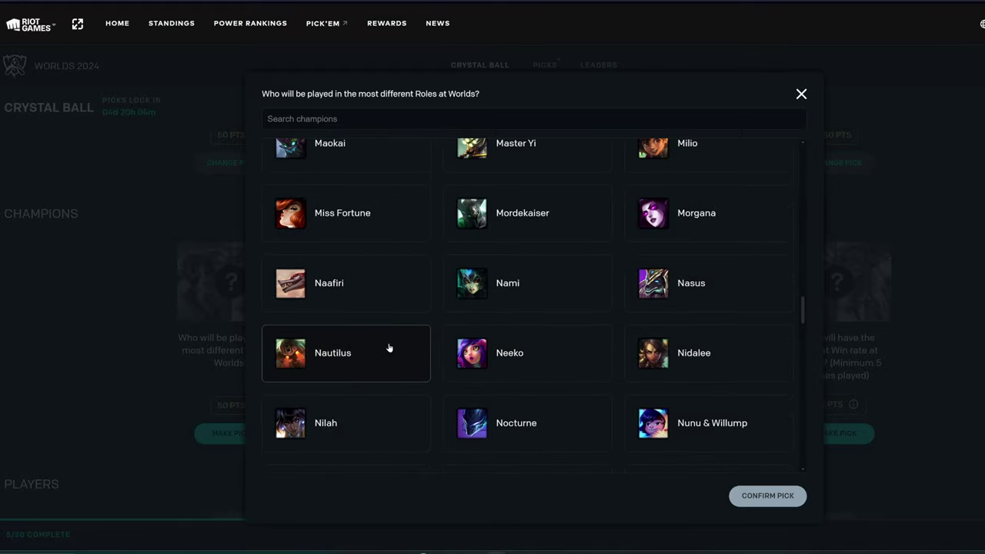
scroll(598, 354, up, 2)
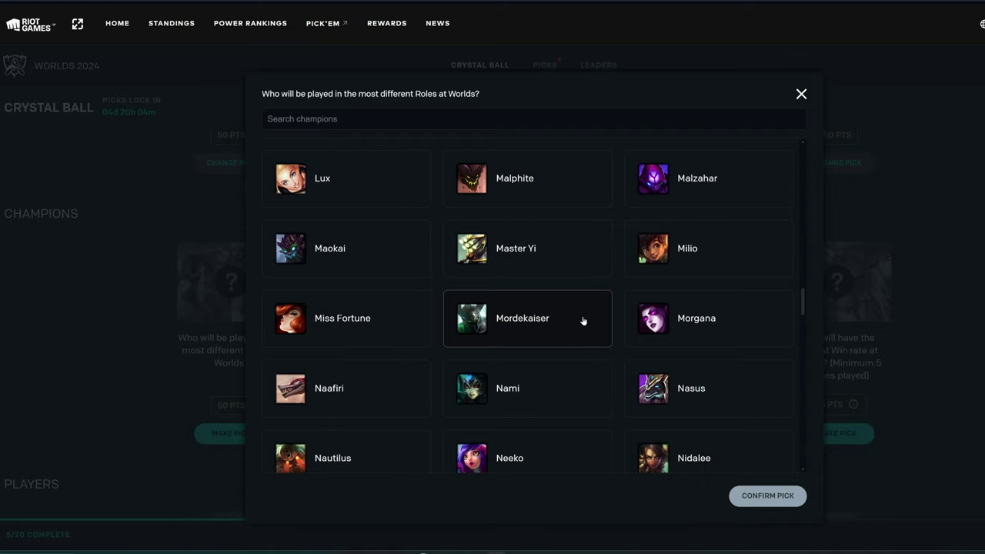
scroll(582, 320, up, 2)
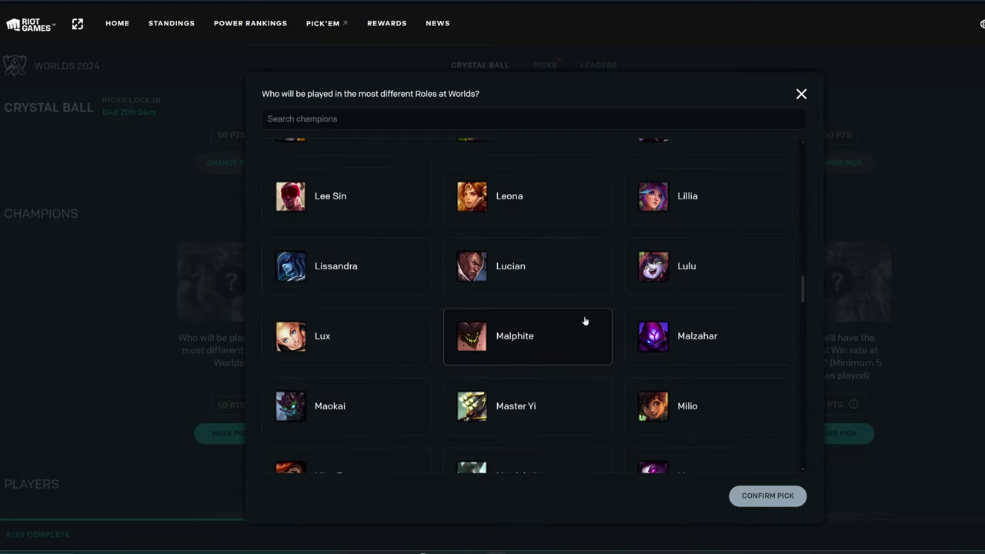
scroll(584, 321, down, 2)
scroll(588, 320, down, 1)
scroll(589, 319, up, 2)
scroll(589, 318, down, 1)
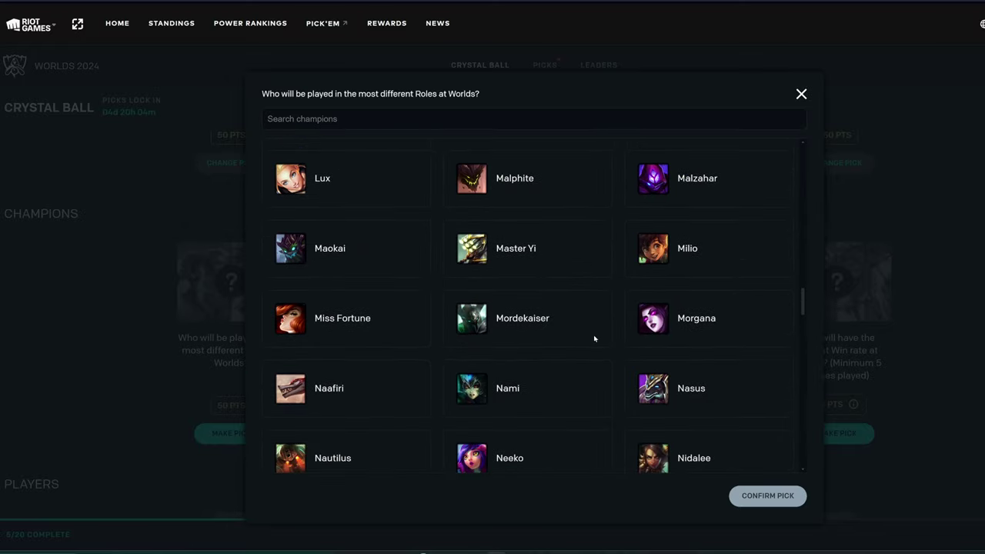
scroll(594, 331, up, 1)
scroll(594, 334, up, 2)
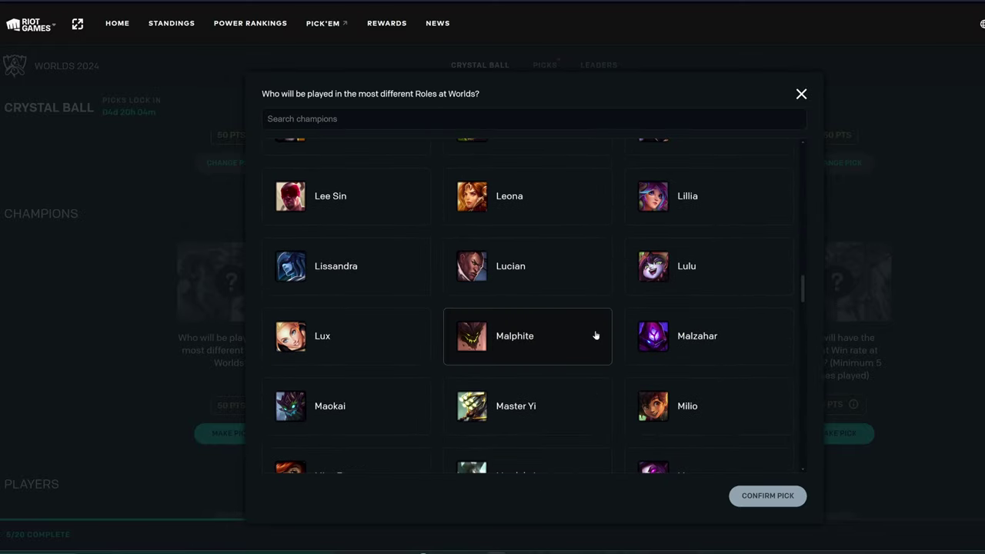
scroll(595, 335, up, 2)
scroll(604, 341, up, 1)
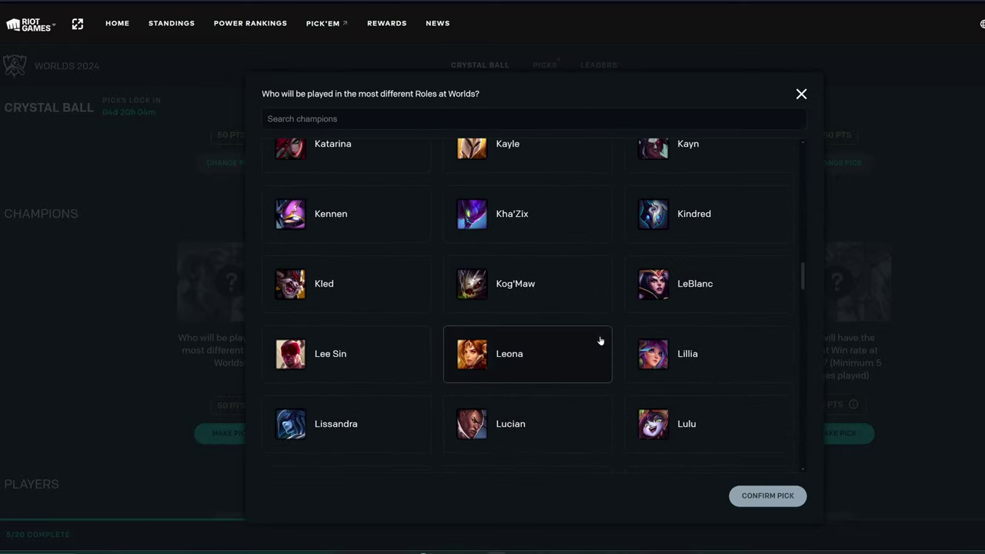
scroll(589, 339, up, 1)
scroll(589, 339, up, 3)
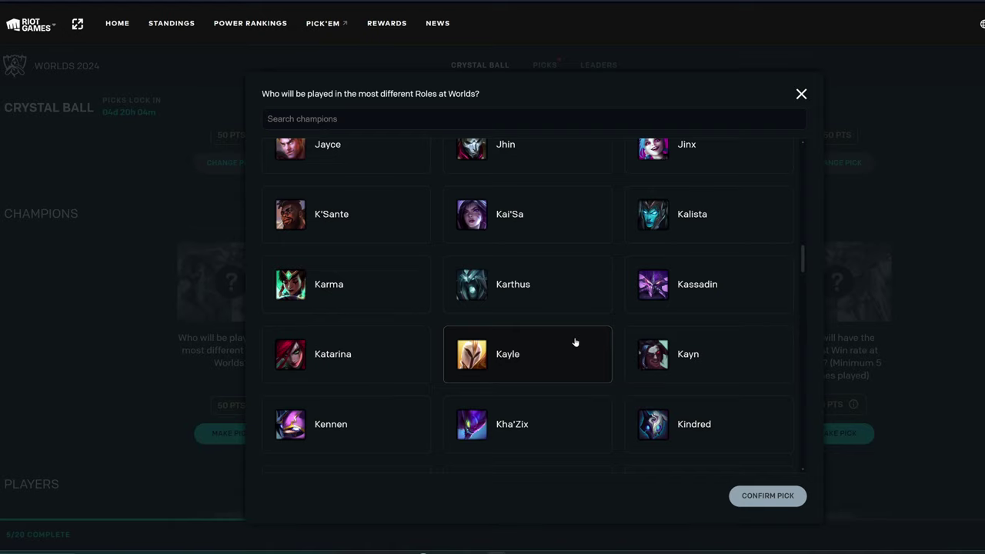
scroll(575, 341, up, 1)
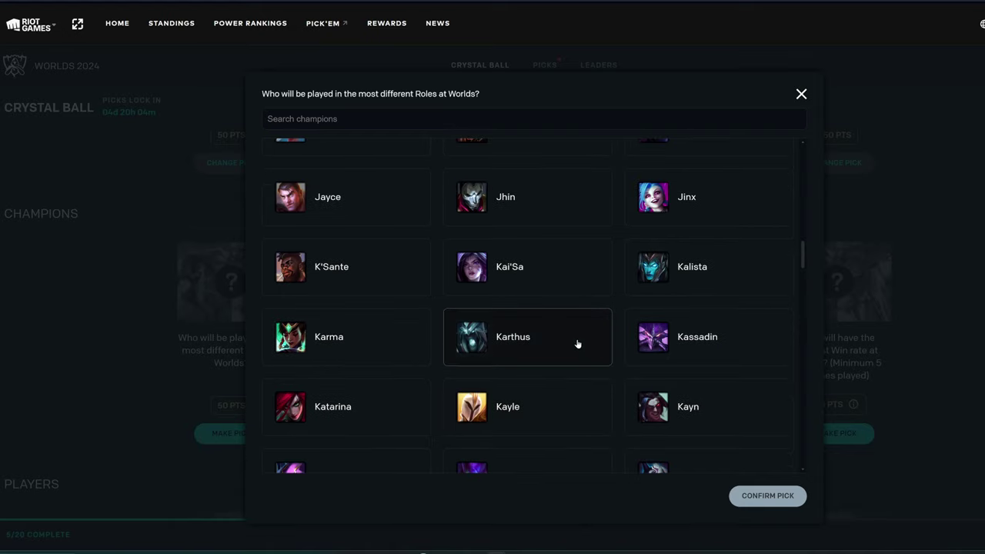
scroll(575, 342, up, 1)
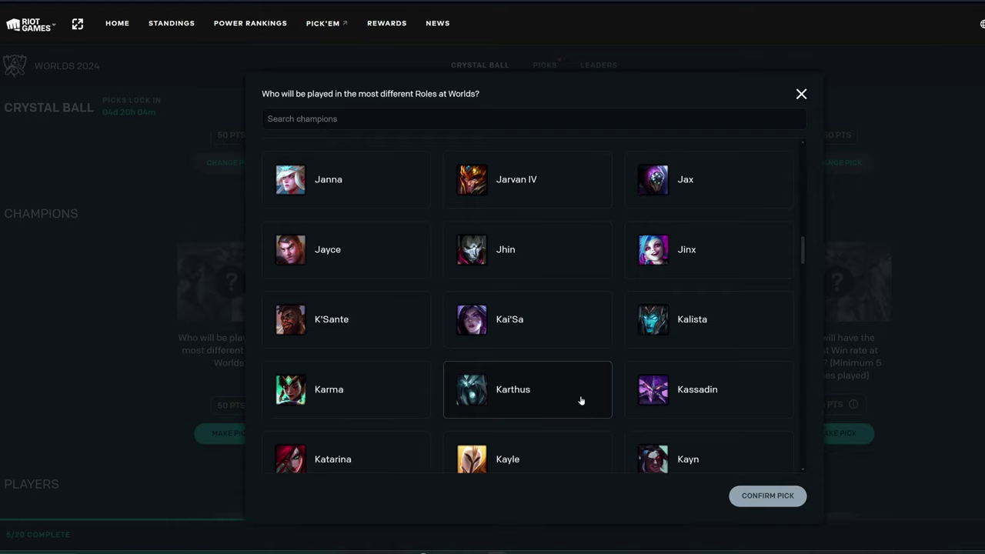
scroll(581, 400, up, 2)
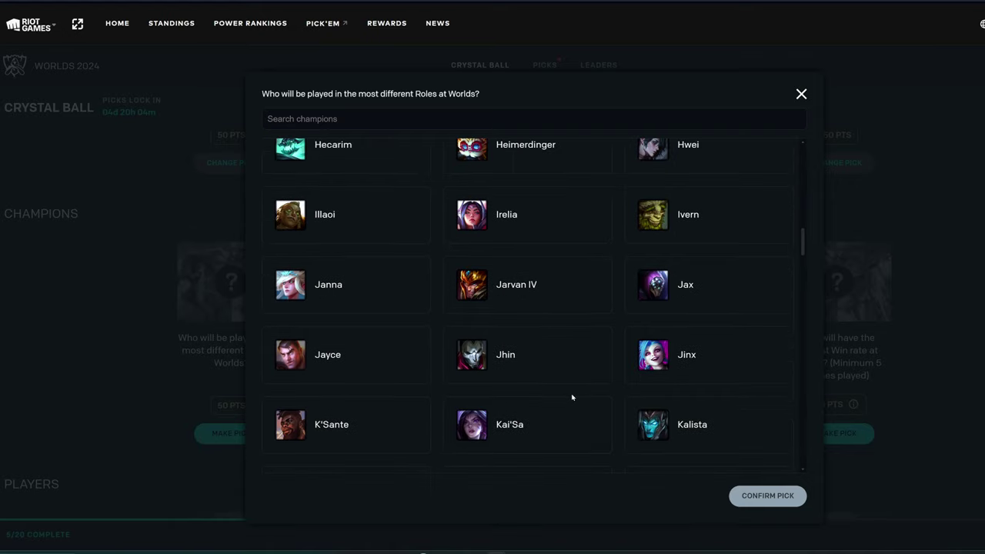
scroll(572, 394, down, 3)
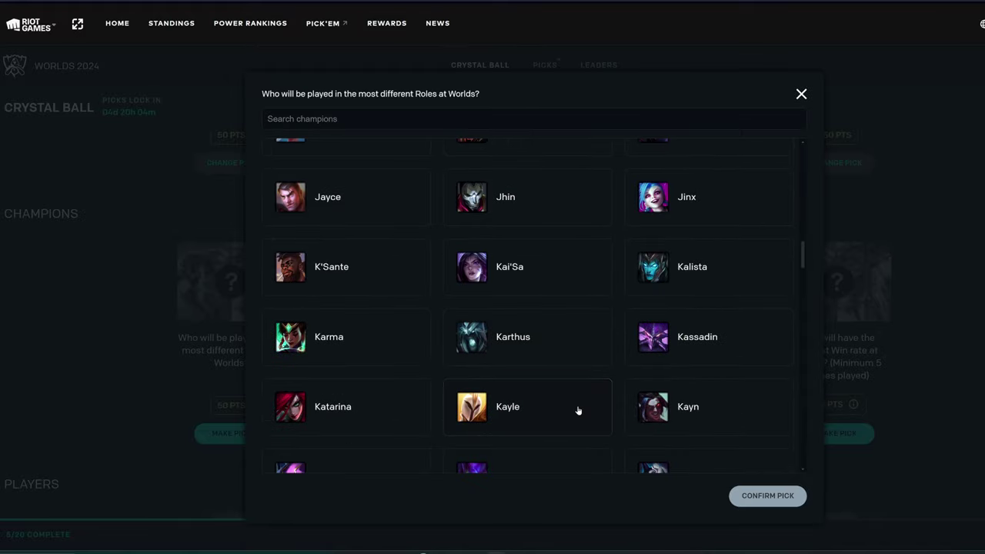
scroll(576, 344, up, 3)
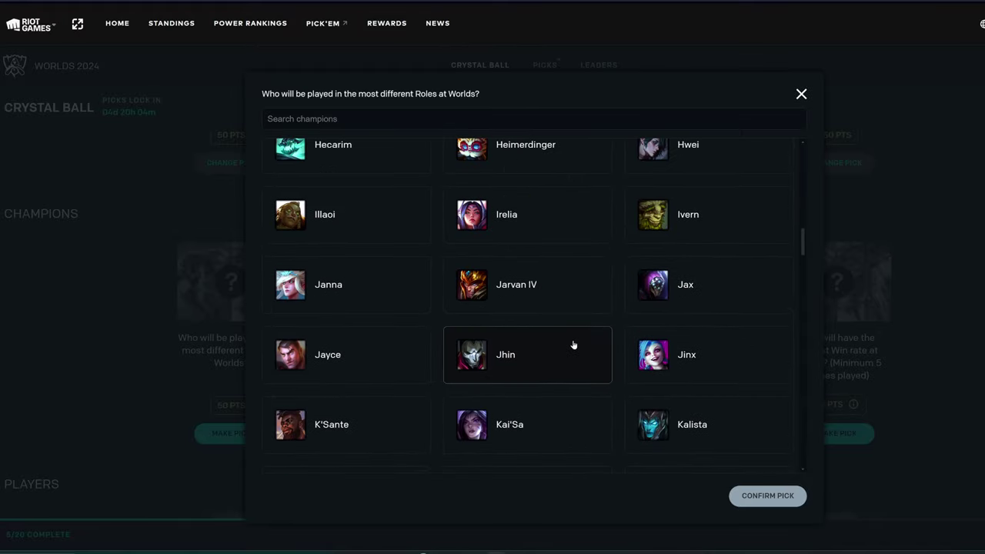
scroll(396, 427, up, 2)
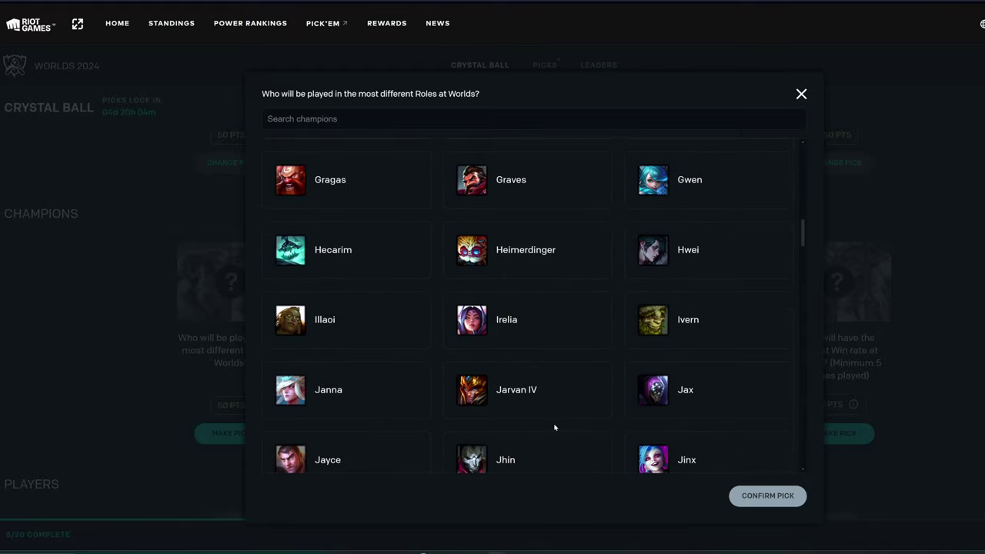
scroll(567, 397, up, 1)
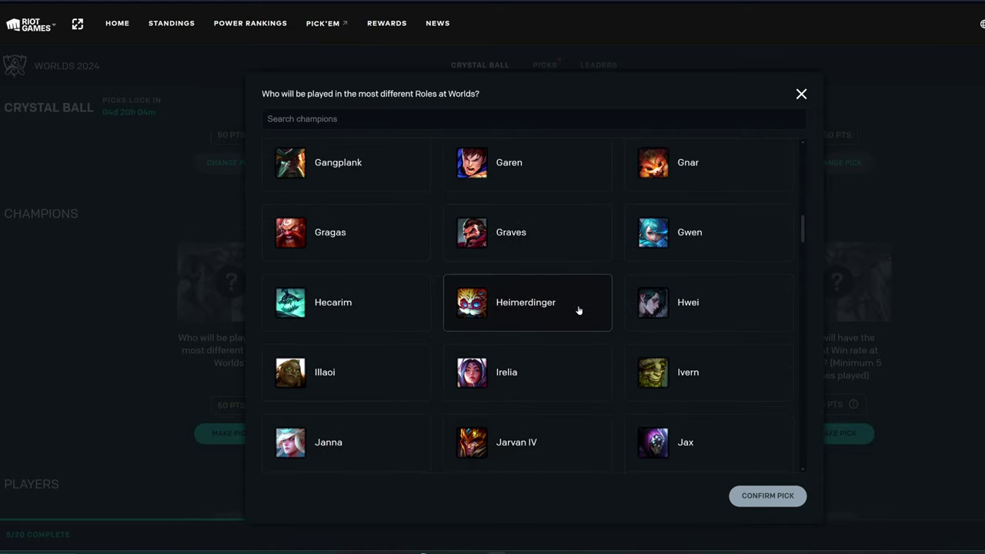
scroll(576, 312, up, 2)
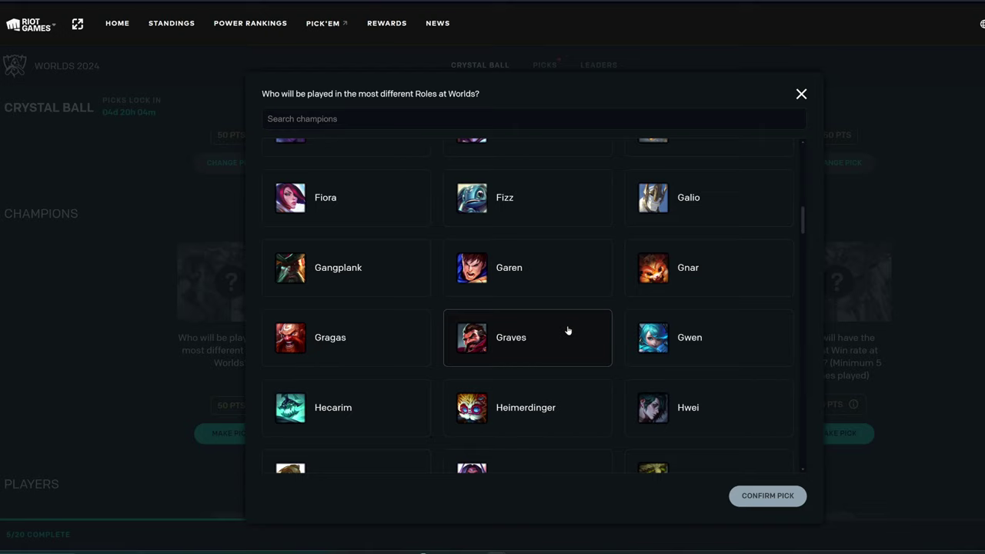
scroll(569, 331, up, 1)
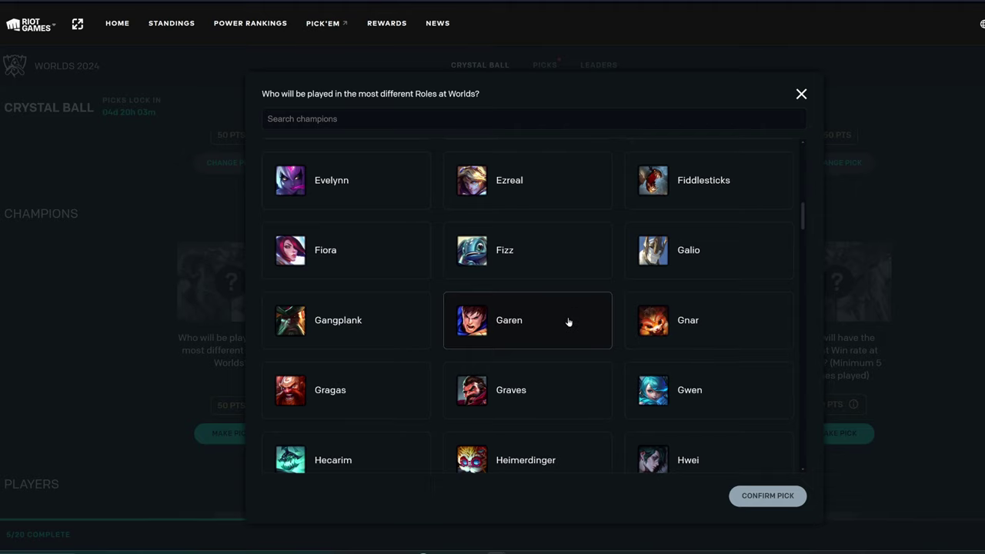
scroll(585, 331, up, 1)
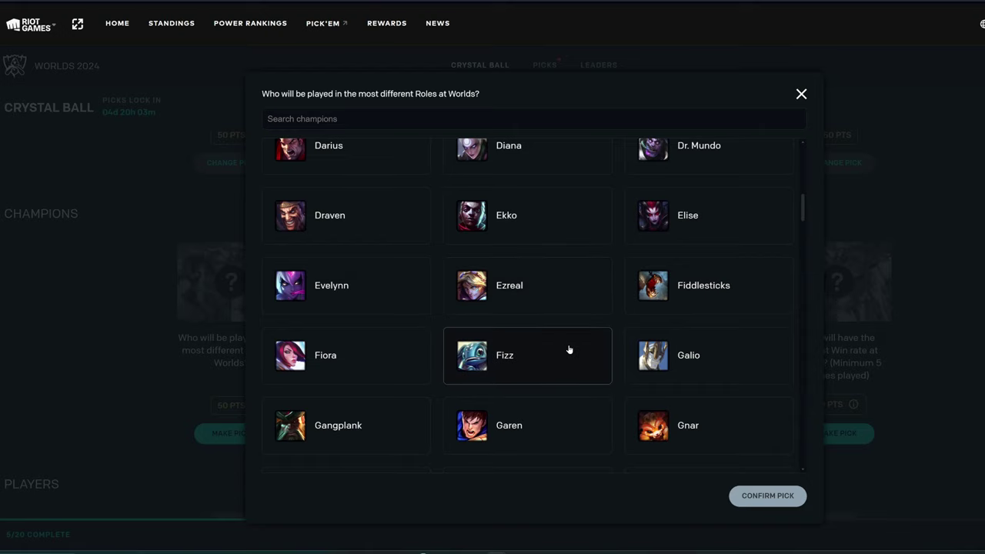
scroll(572, 364, up, 2)
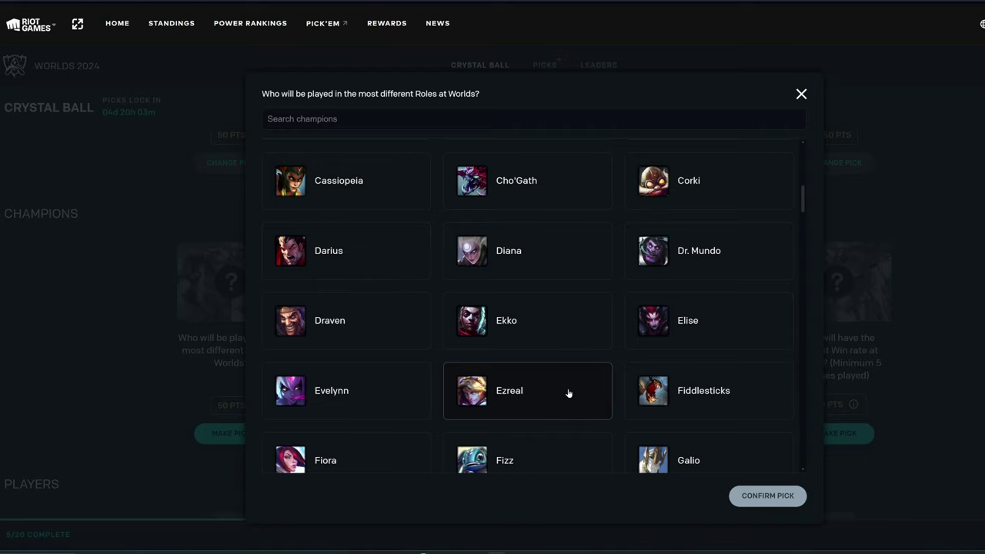
scroll(568, 394, up, 1)
scroll(574, 381, up, 1)
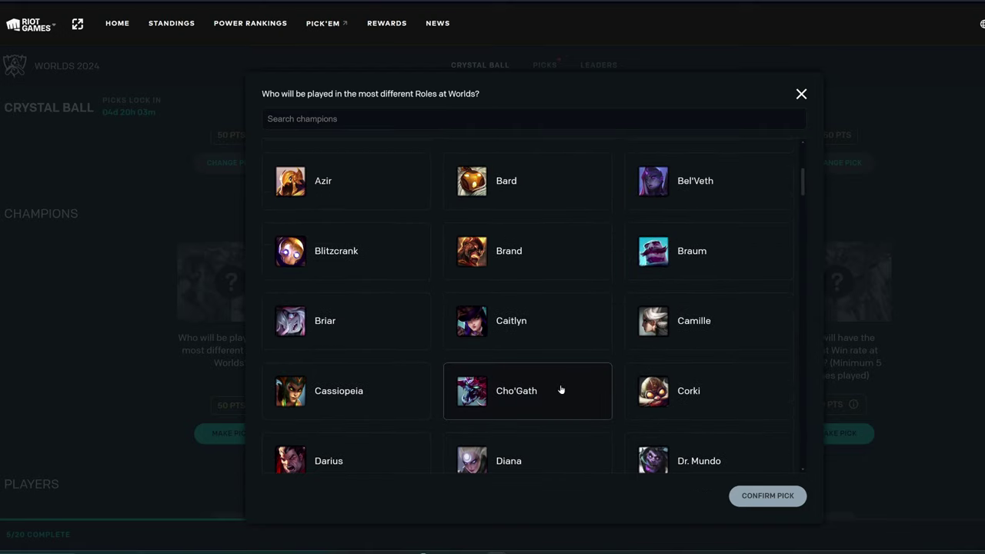
scroll(563, 379, up, 1)
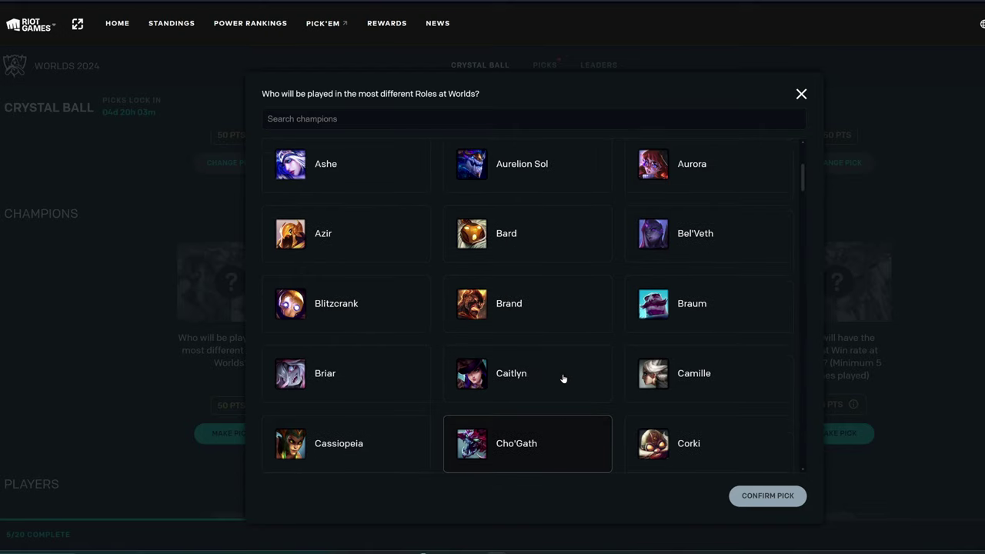
scroll(565, 314, up, 3)
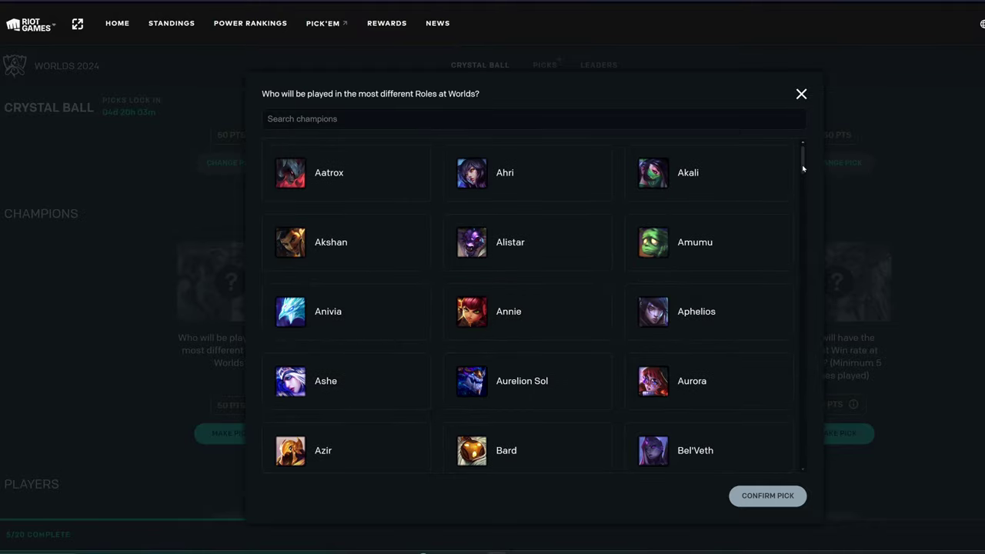
Step: Confirm Zeri as the pick for the champion played in the most different Roles at Worlds
drag(803, 158, 774, 391)
scroll(774, 391, down, 10)
click(518, 354)
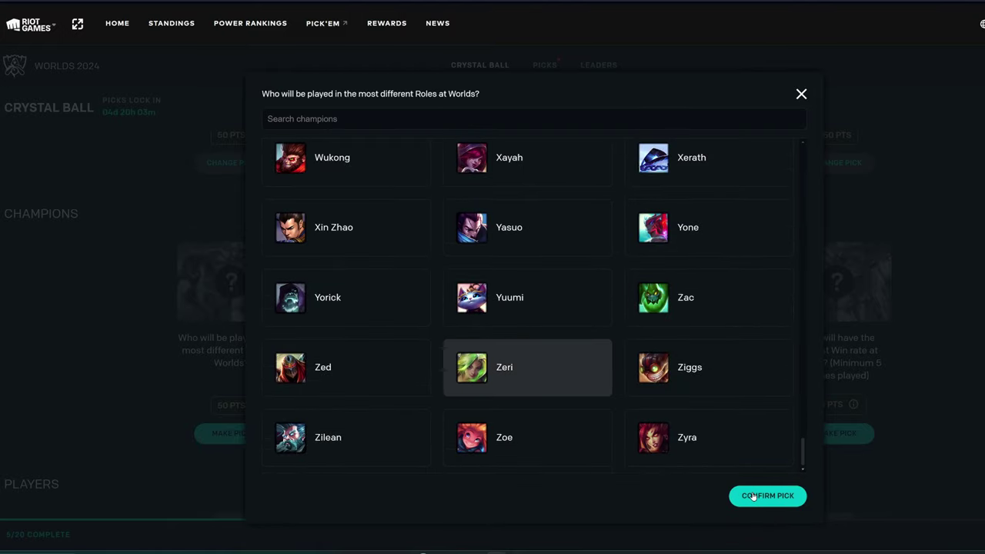
click(753, 496)
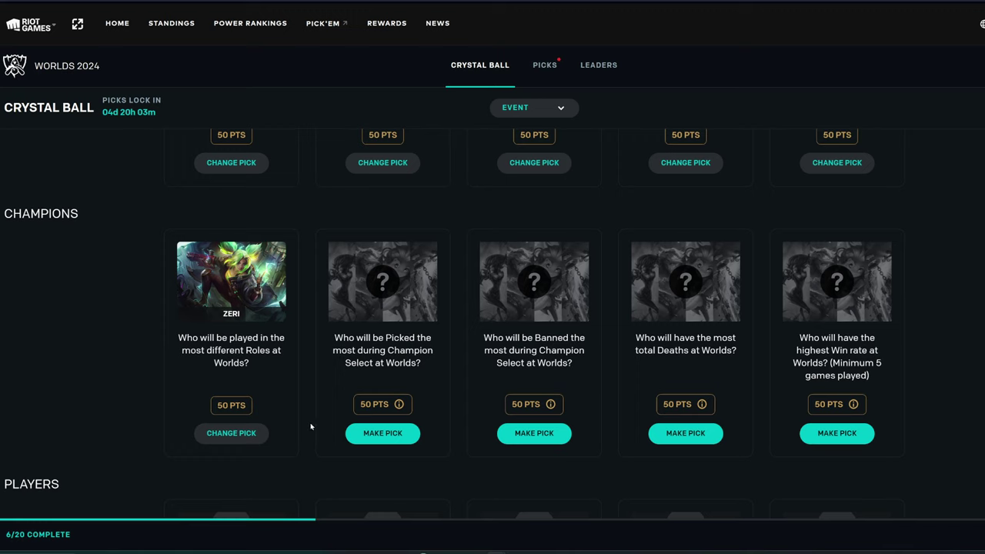
Step: Open the Champions question about who will be Picked the most during Champion Select and select K'Sante
click(380, 433)
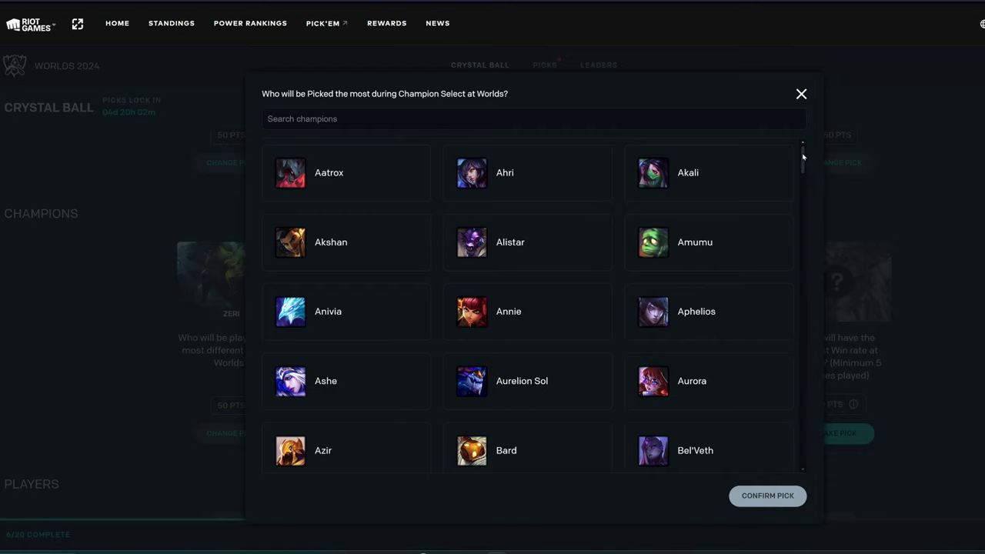
scroll(802, 157, down, 3)
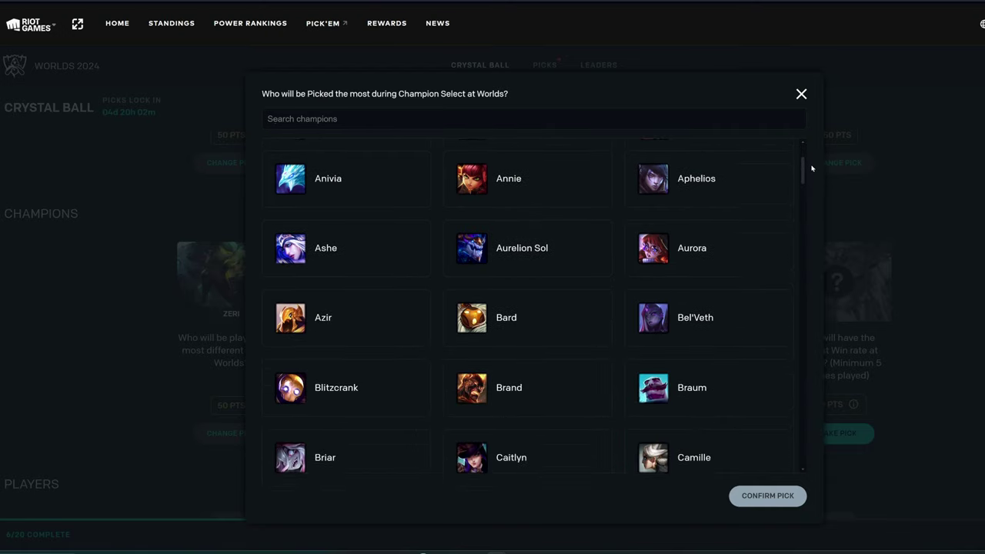
scroll(811, 176, down, 2)
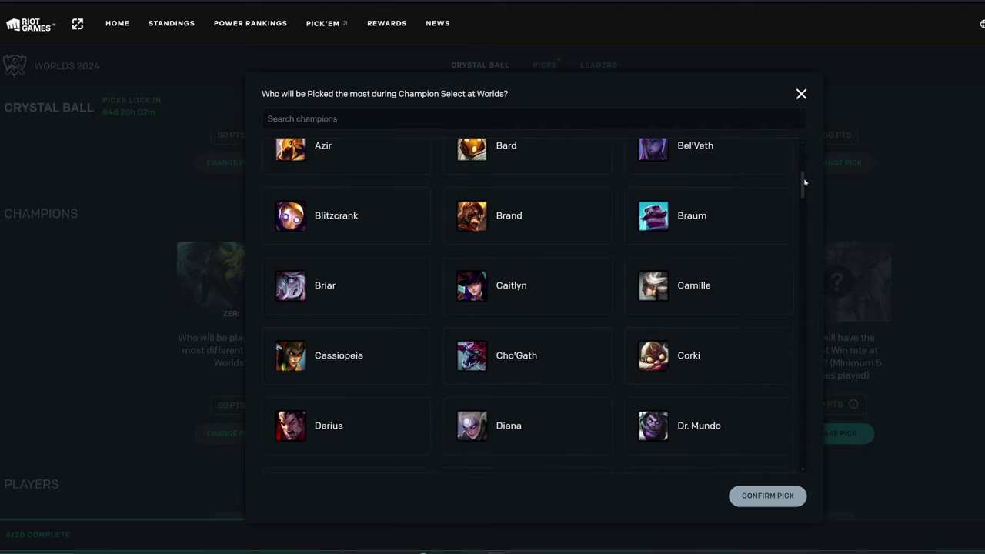
scroll(803, 182, down, 1)
mouse_move(802, 183)
mouse_down()
mouse_move(804, 147)
mouse_move(813, 200)
mouse_move(800, 236)
mouse_move(800, 153)
mouse_move(810, 223)
mouse_move(816, 138)
mouse_move(811, 189)
mouse_up()
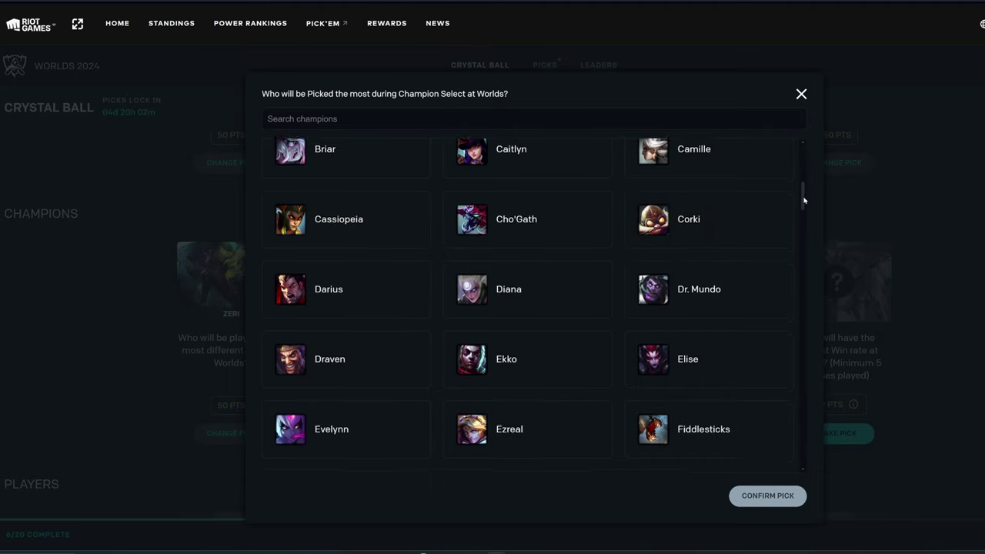
drag(803, 197, 805, 154)
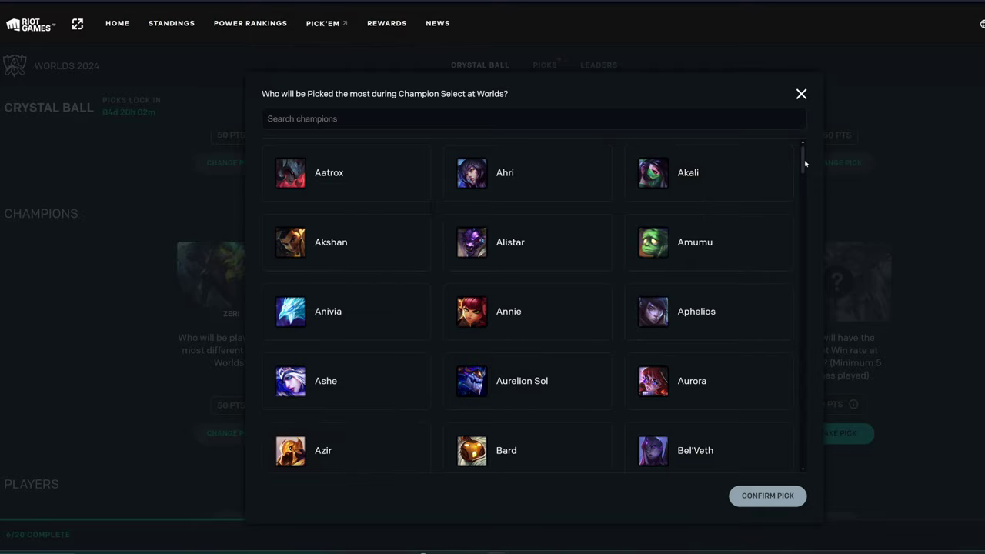
drag(805, 162, 798, 247)
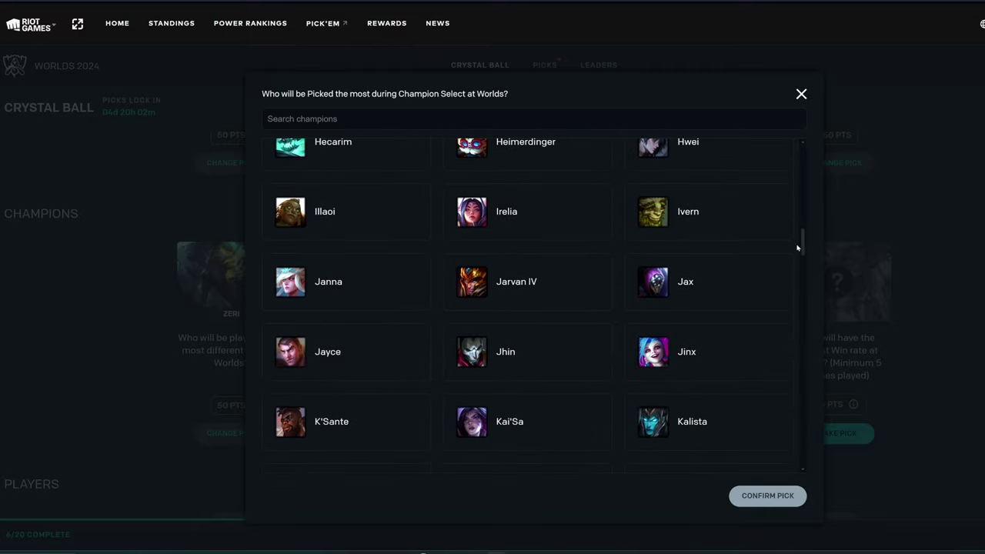
click(373, 428)
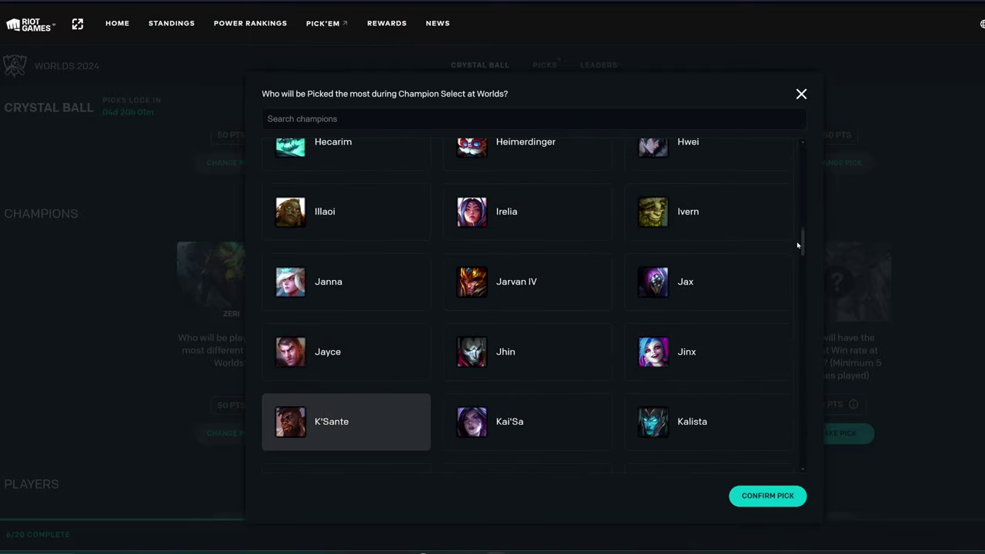
Step: Look through the rest of the champion list down to Zyra for alternatives to K'Sante as most Picked
mouse_move(804, 248)
mouse_down()
mouse_move(799, 223)
mouse_move(803, 264)
mouse_up()
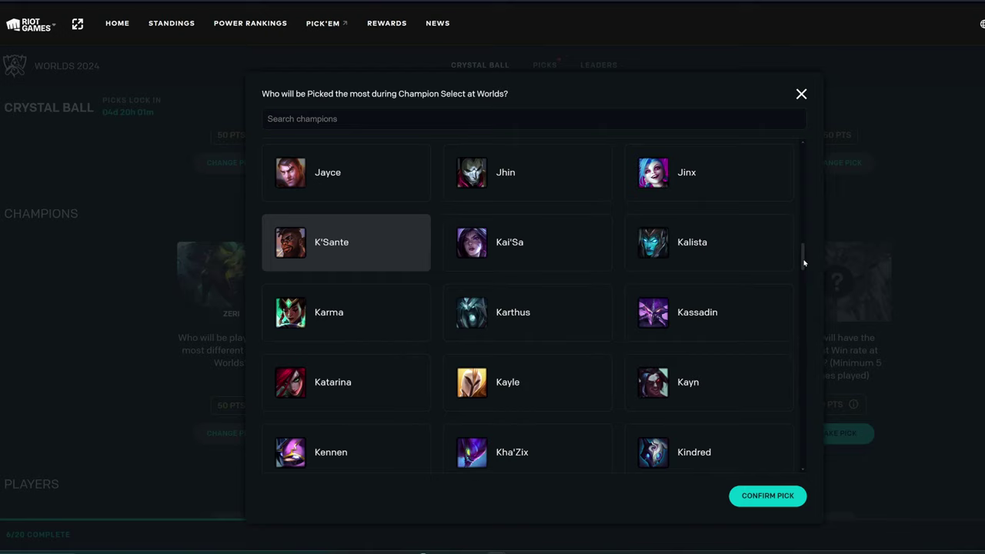
mouse_move(803, 263)
mouse_down()
mouse_move(809, 273)
mouse_move(805, 261)
mouse_up()
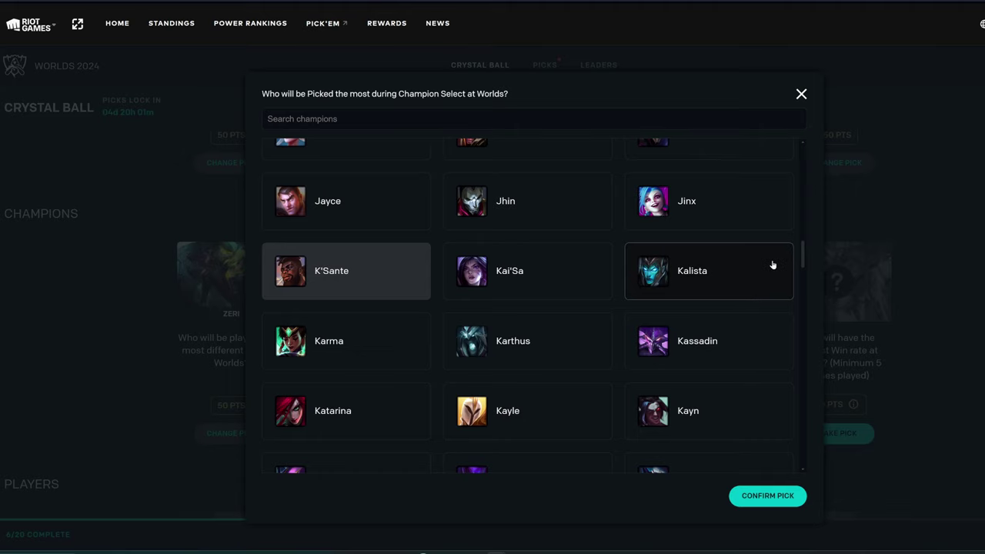
drag(804, 263, 797, 286)
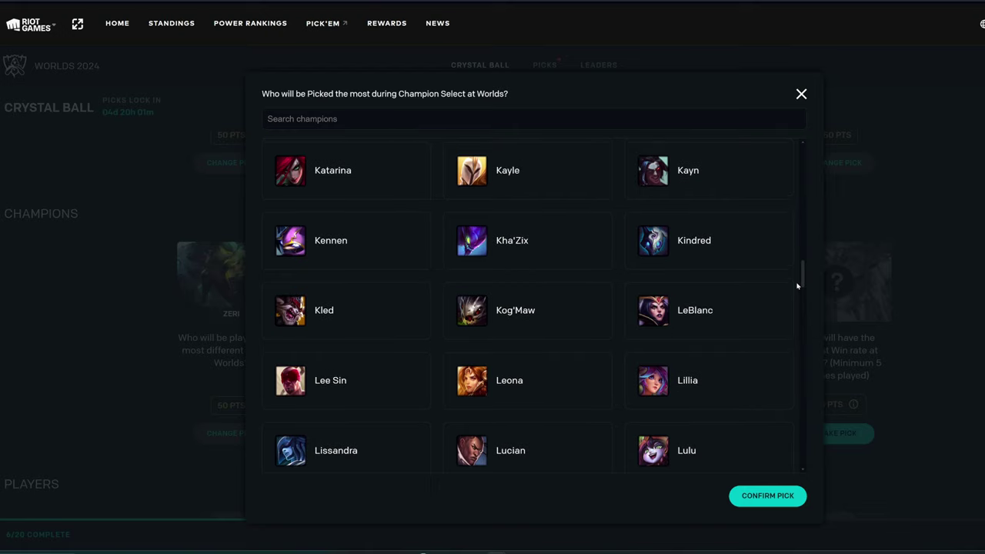
drag(797, 286, 800, 304)
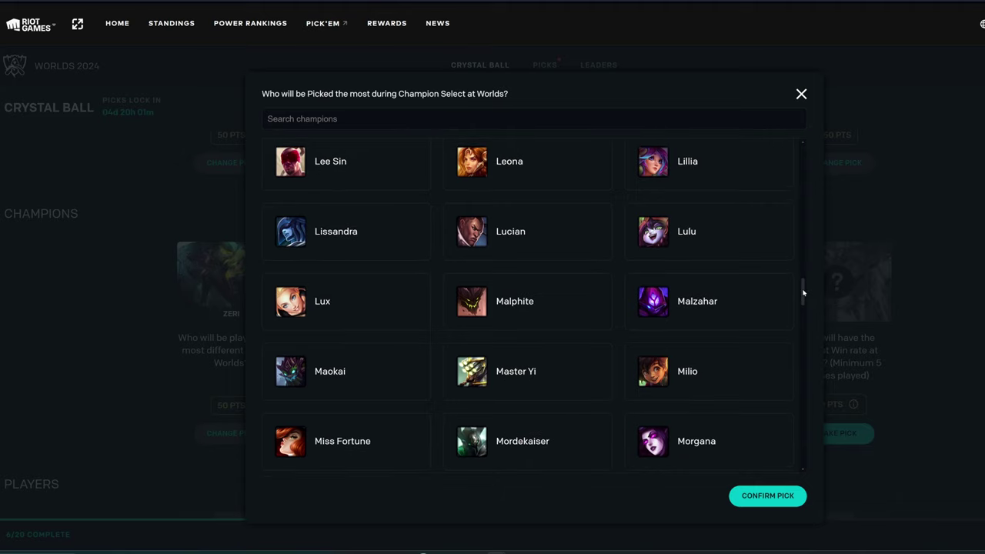
drag(802, 293, 779, 303)
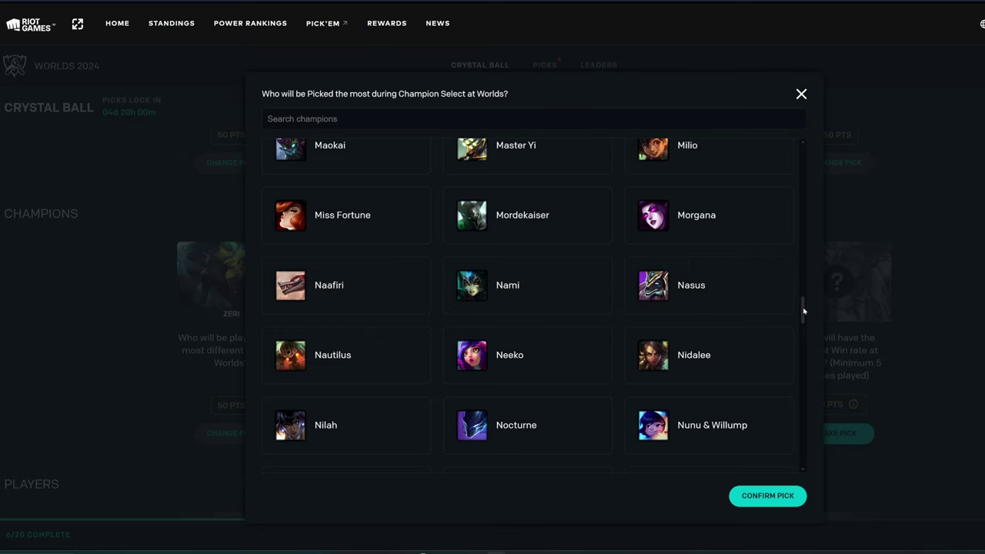
drag(805, 312, 803, 318)
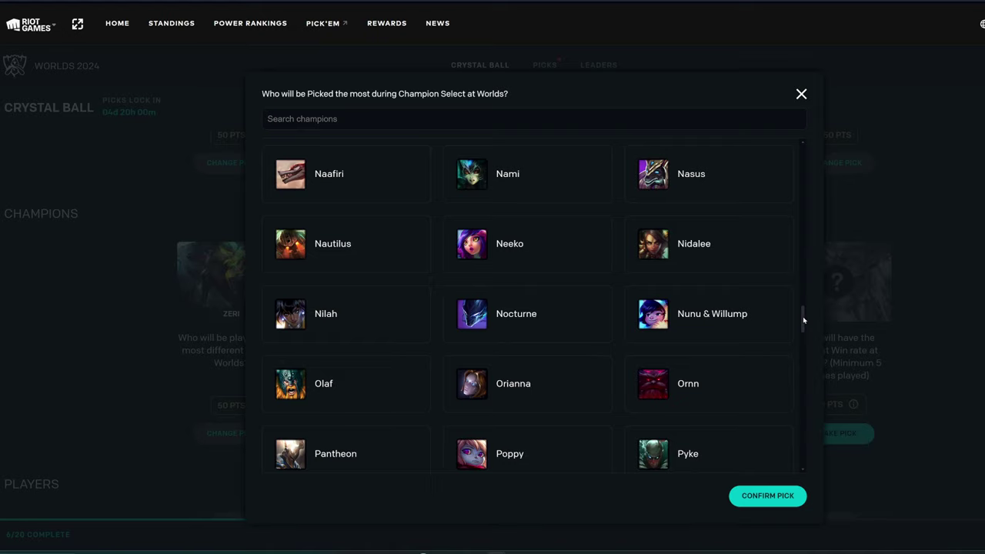
drag(803, 316, 796, 355)
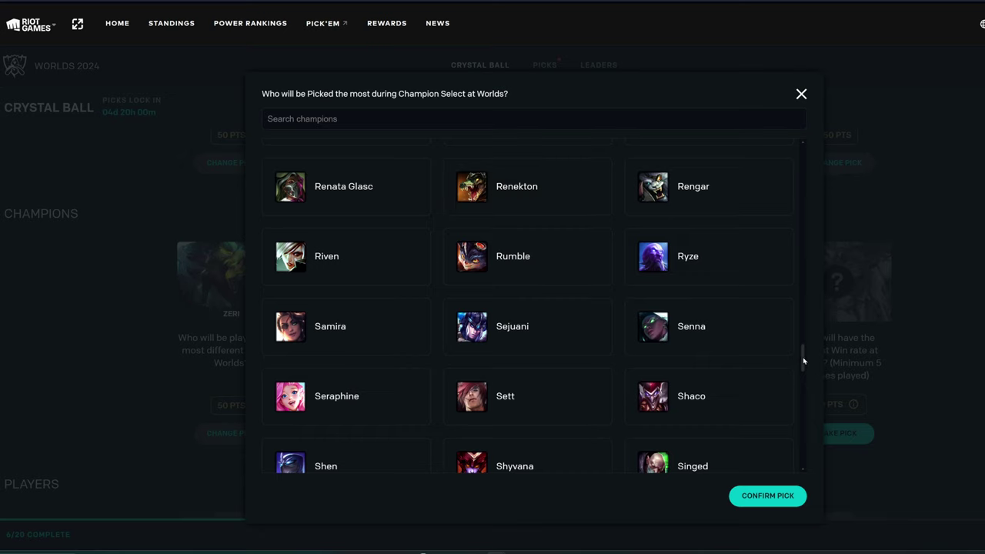
drag(803, 360, 813, 462)
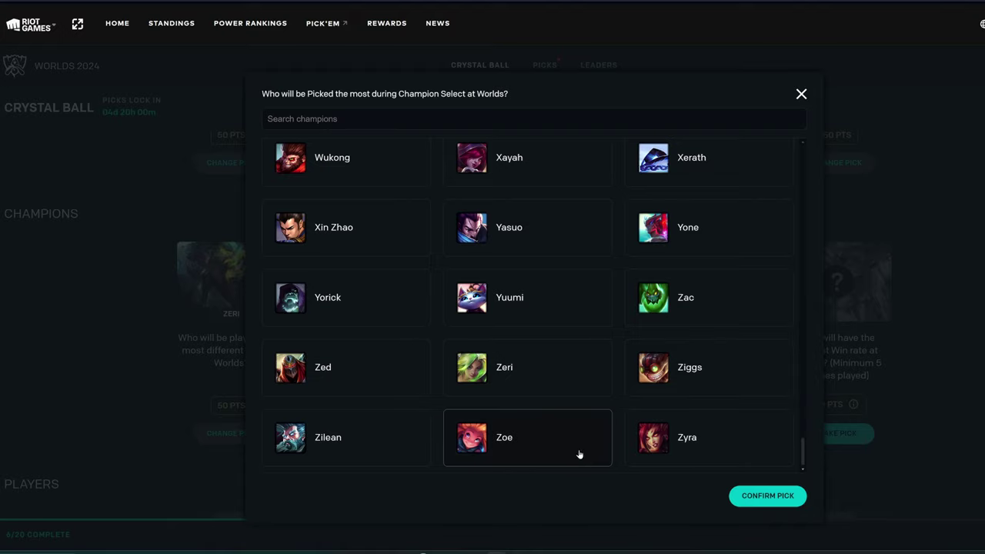
Step: Confirm K'Sante as the pick for the champion Picked the most during Champion Select at Worlds
scroll(570, 453, up, 3)
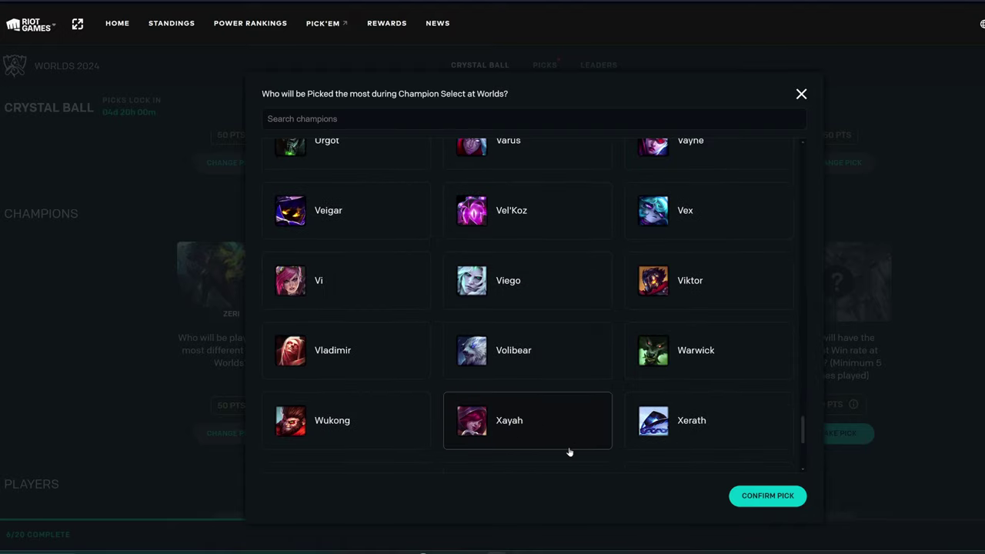
scroll(570, 427, up, 3)
scroll(571, 419, up, 8)
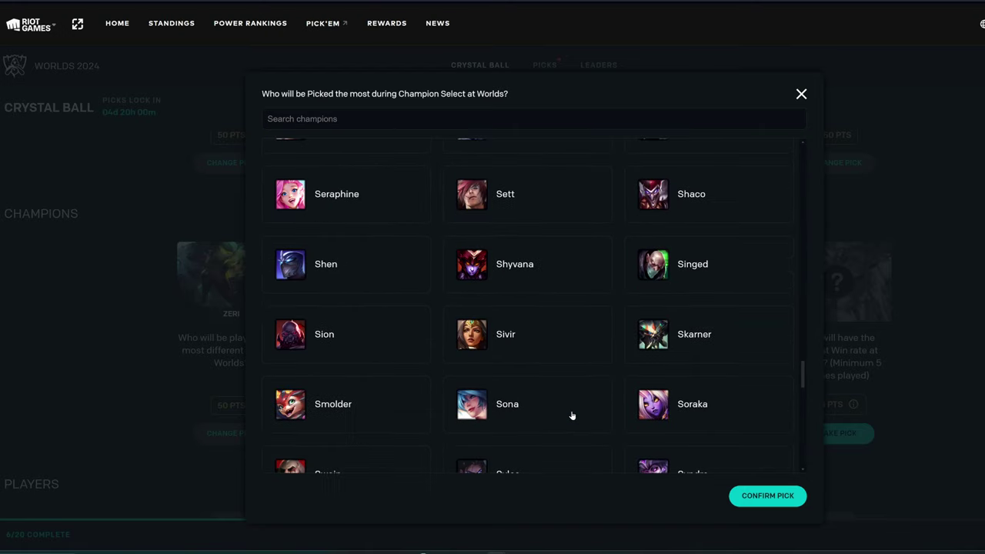
scroll(558, 417, up, 3)
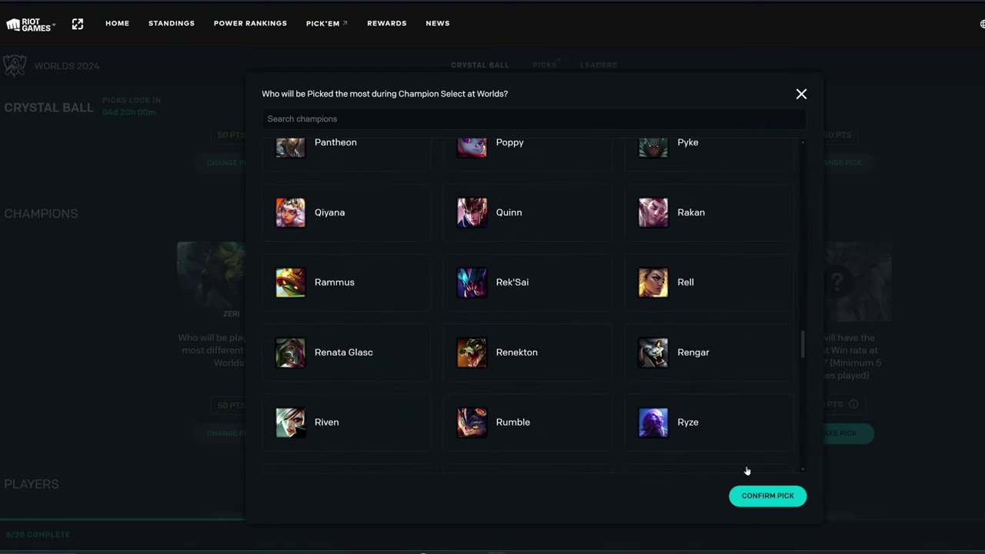
click(773, 496)
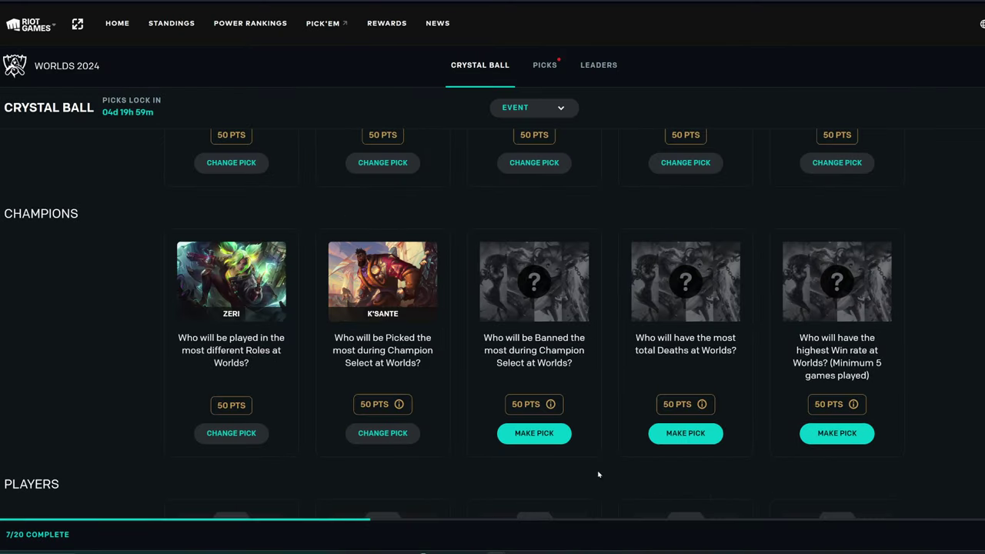
Step: Open the Champions question about who will be Banned the most during Champion Select and select Azir
click(539, 438)
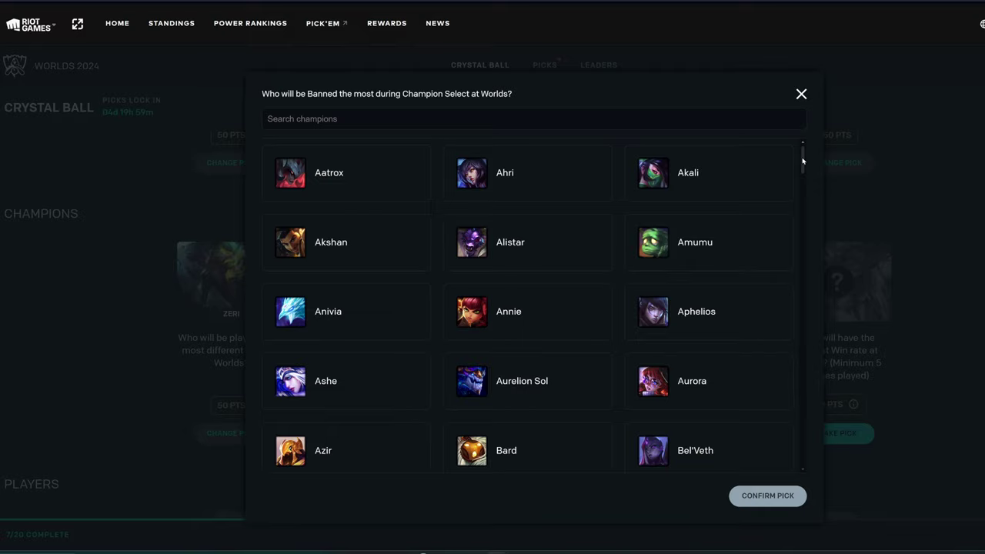
drag(802, 160, 810, 465)
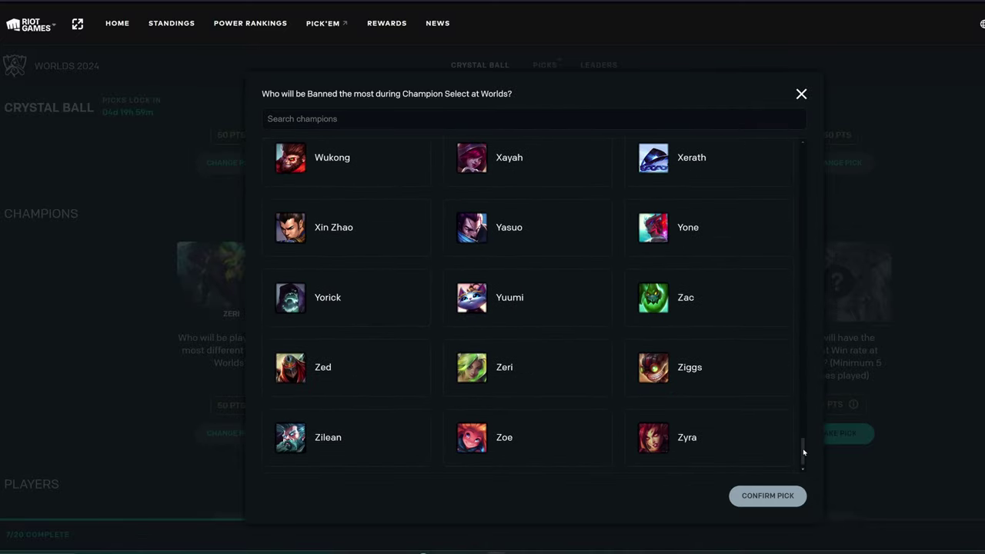
drag(803, 451, 800, 145)
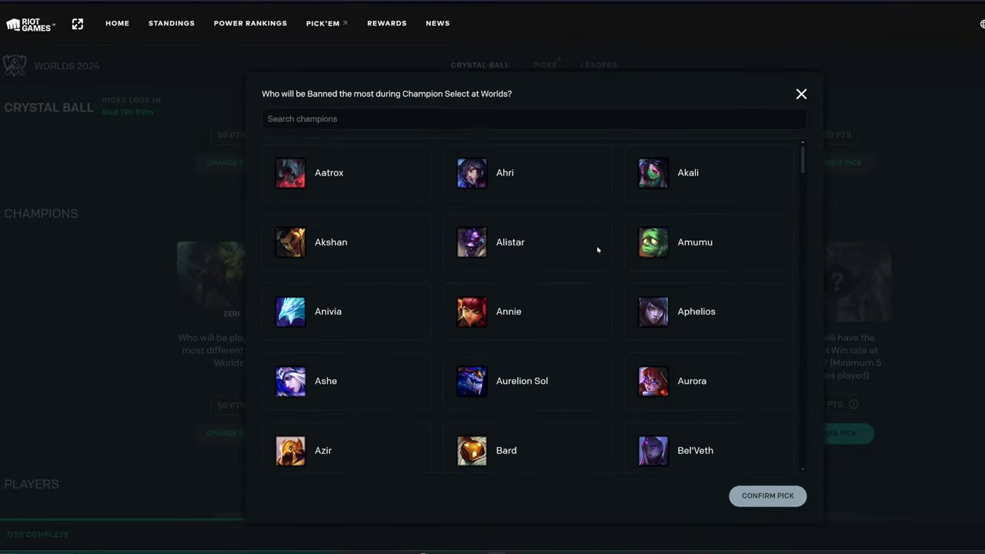
click(375, 449)
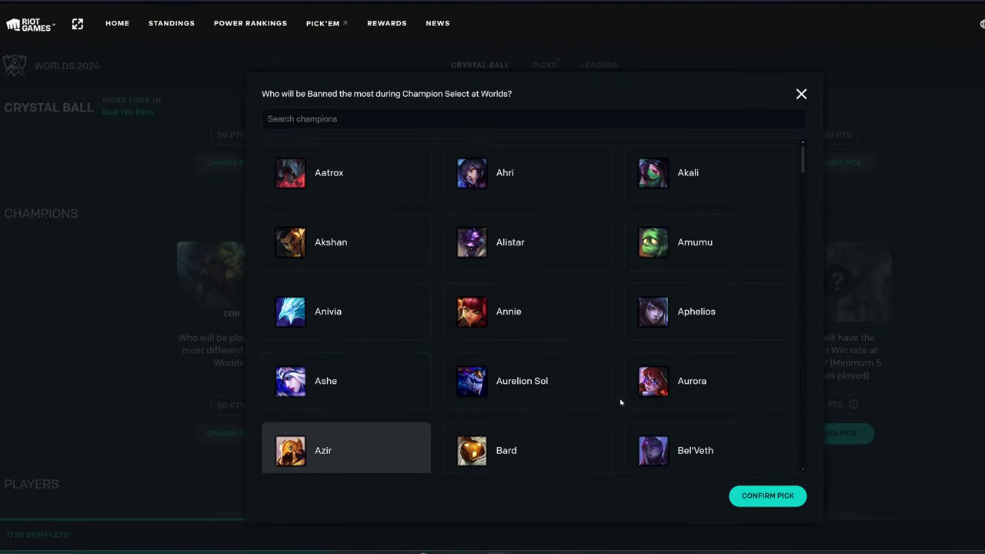
Step: Look through the rest of the champion list down to Zyra for alternatives to Azir as most Banned
scroll(617, 402, down, 3)
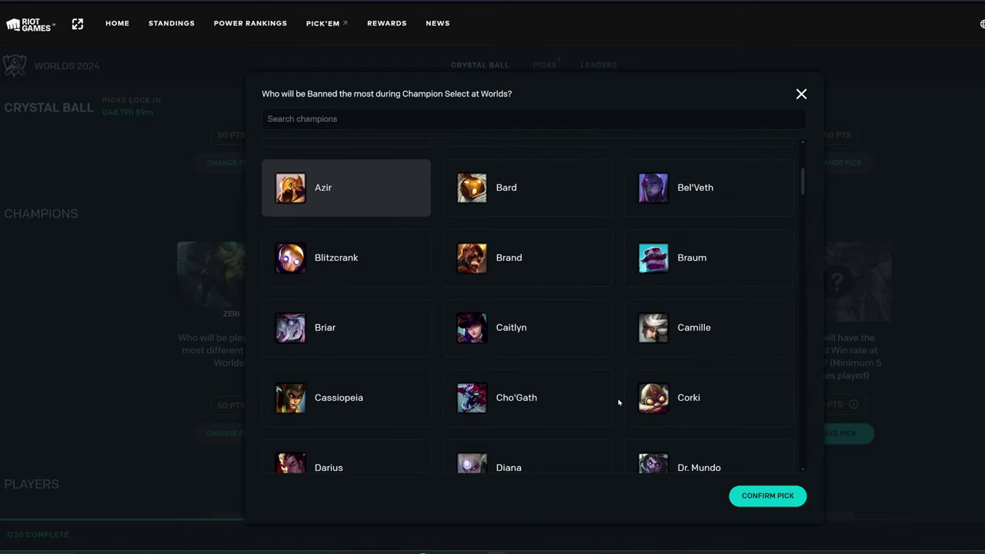
scroll(618, 401, down, 2)
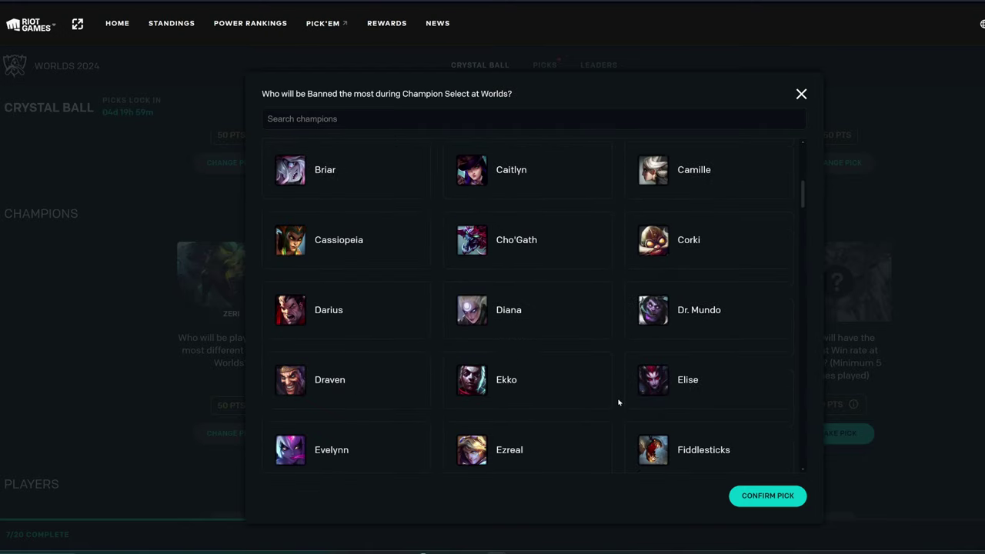
scroll(618, 402, down, 3)
scroll(618, 402, up, 6)
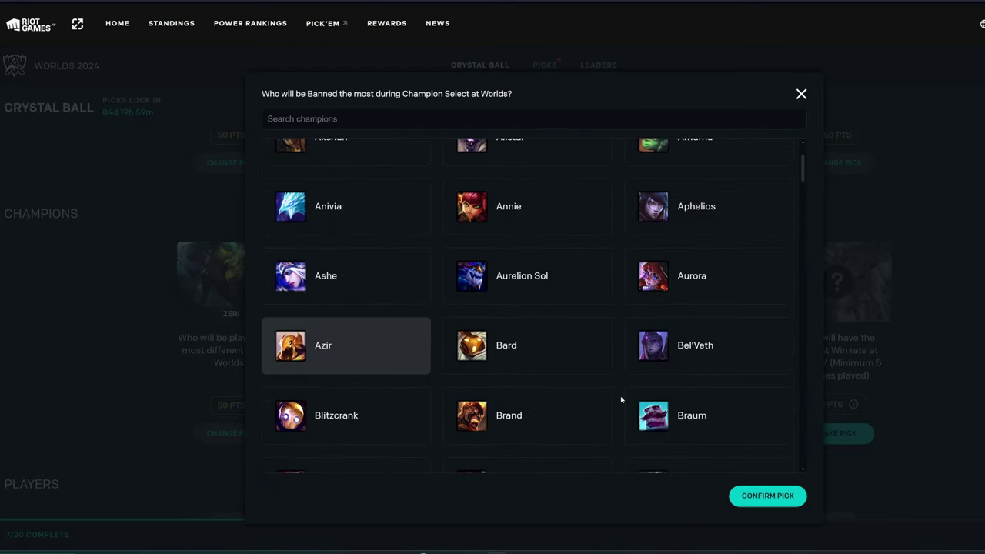
scroll(655, 441, down, 5)
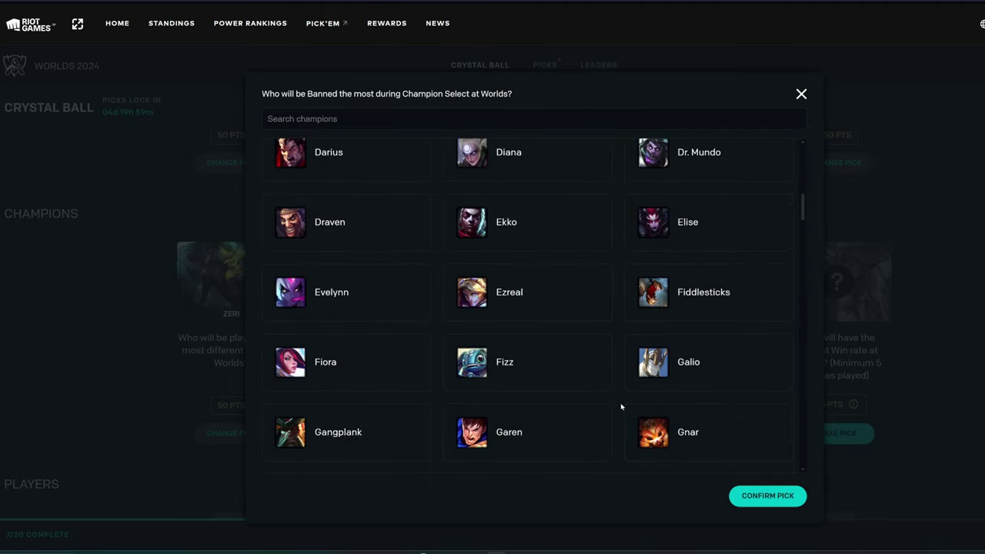
scroll(620, 406, down, 3)
scroll(620, 407, down, 2)
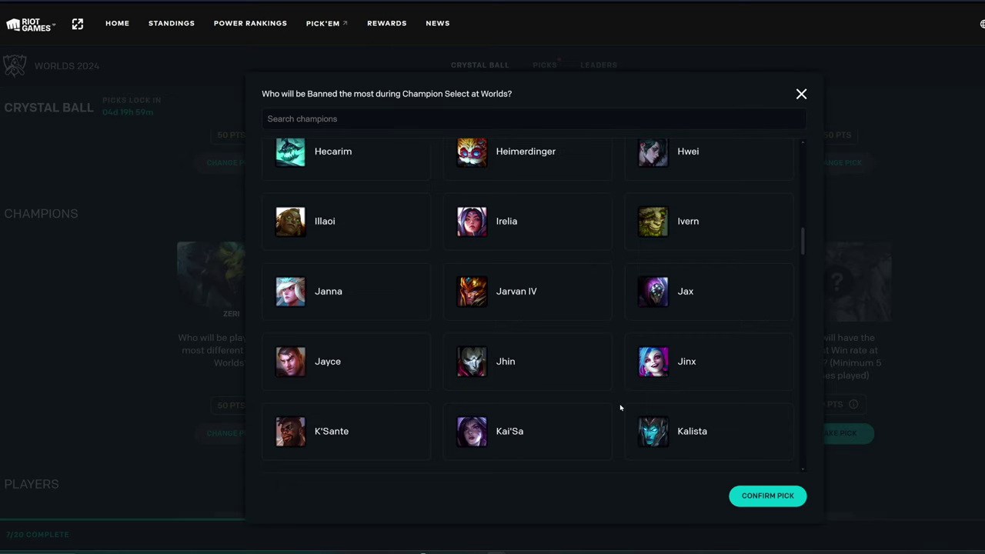
scroll(620, 407, down, 2)
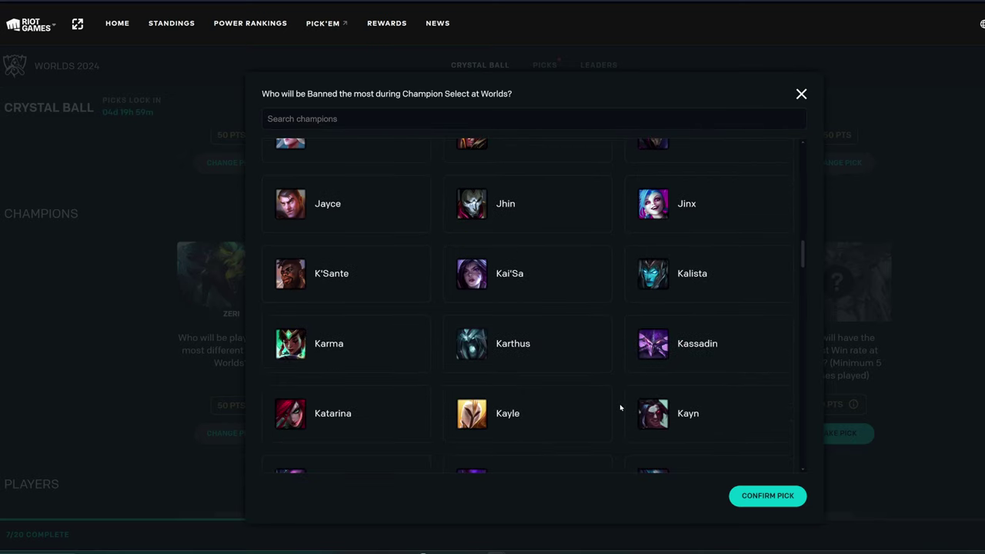
scroll(620, 407, down, 1)
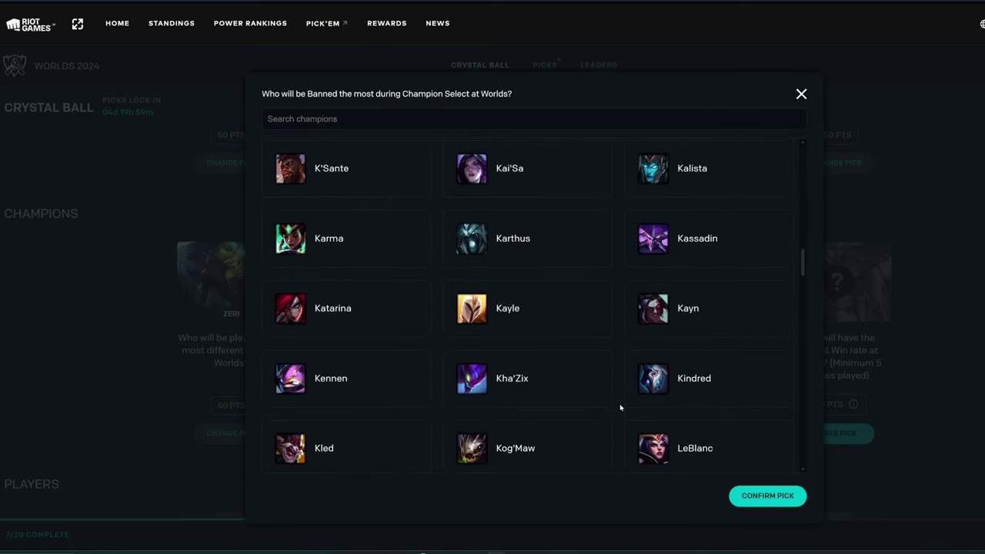
scroll(620, 407, down, 1)
right_click(620, 407)
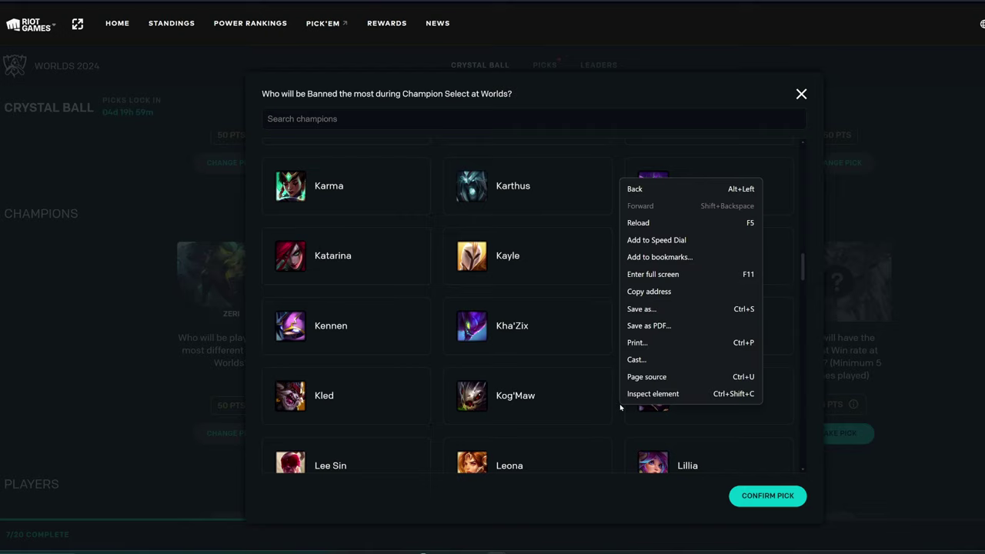
click(616, 424)
scroll(616, 426, down, 1)
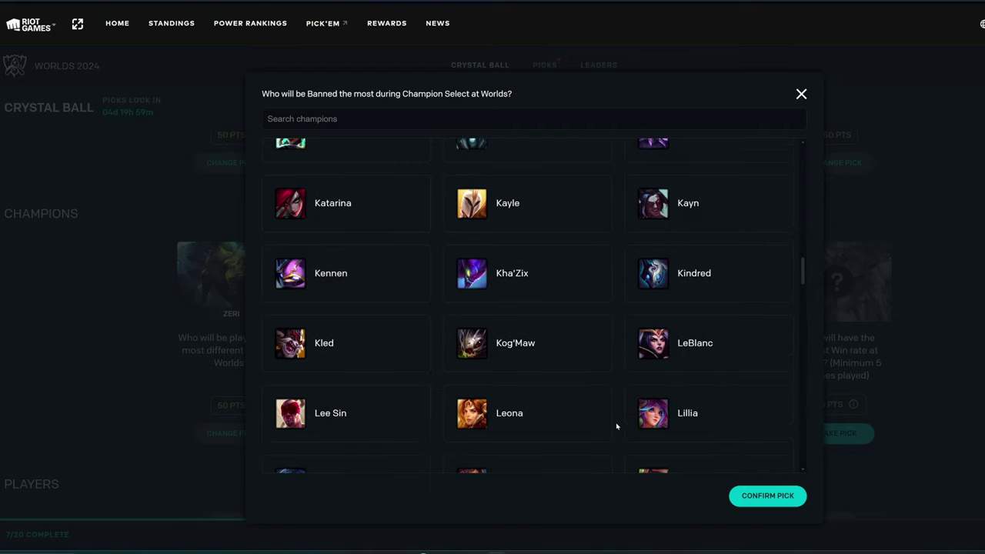
scroll(616, 425, down, 2)
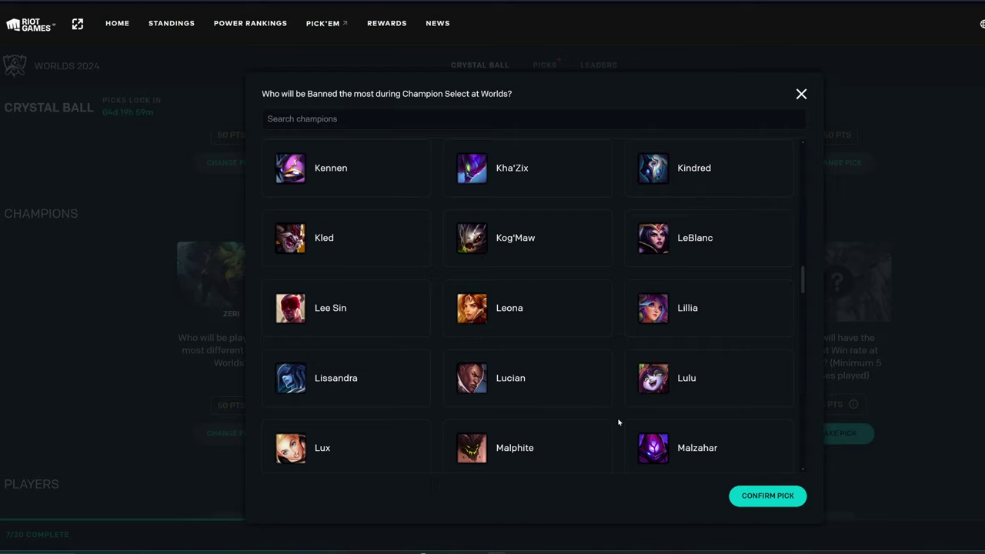
right_click(617, 422)
key(Escape)
scroll(618, 436, down, 3)
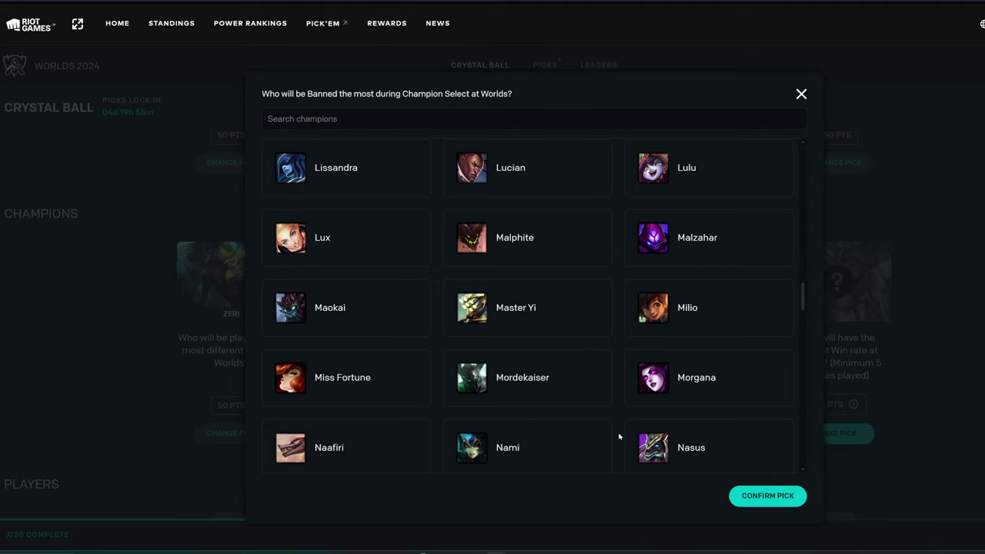
scroll(618, 436, down, 2)
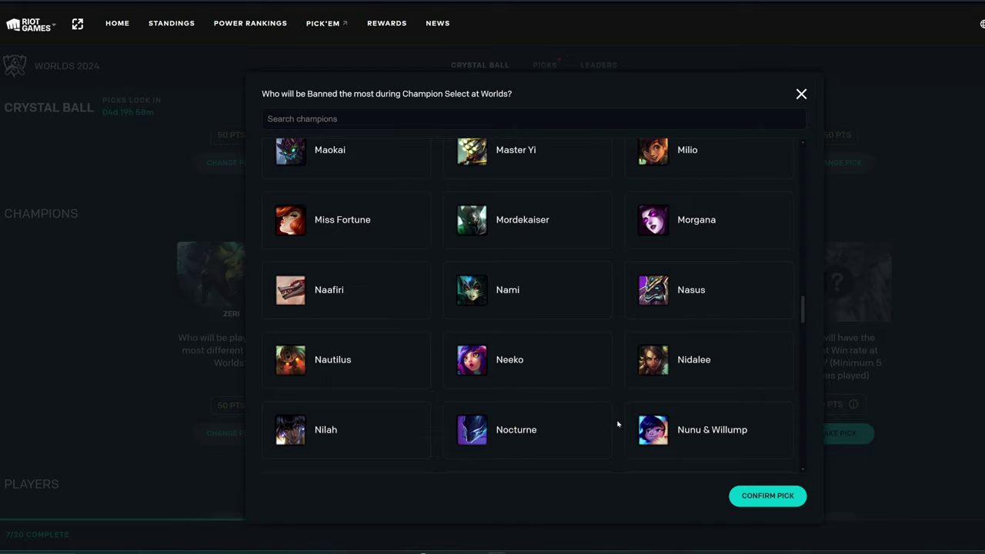
scroll(617, 423, down, 2)
scroll(616, 423, down, 1)
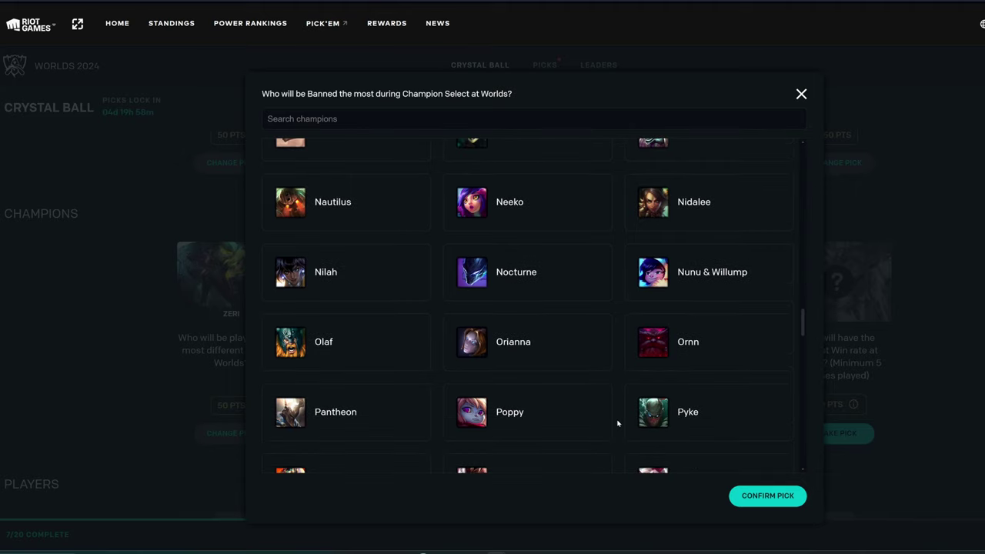
scroll(617, 423, down, 1)
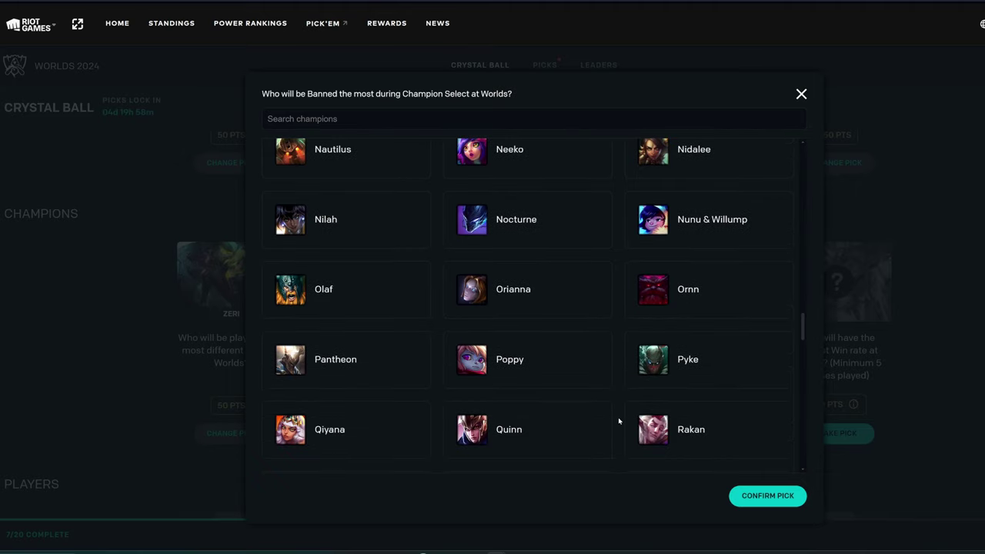
scroll(620, 418, down, 4)
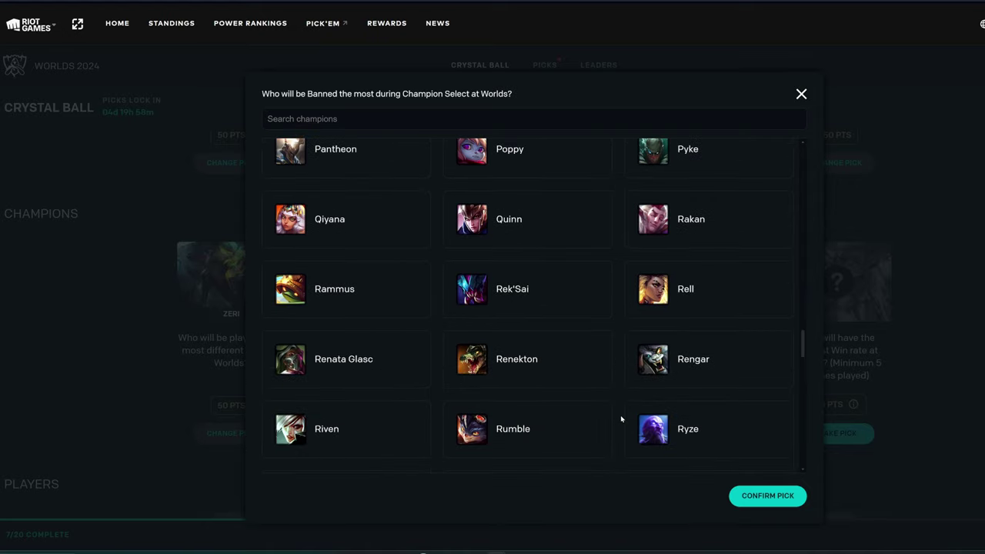
scroll(620, 418, down, 2)
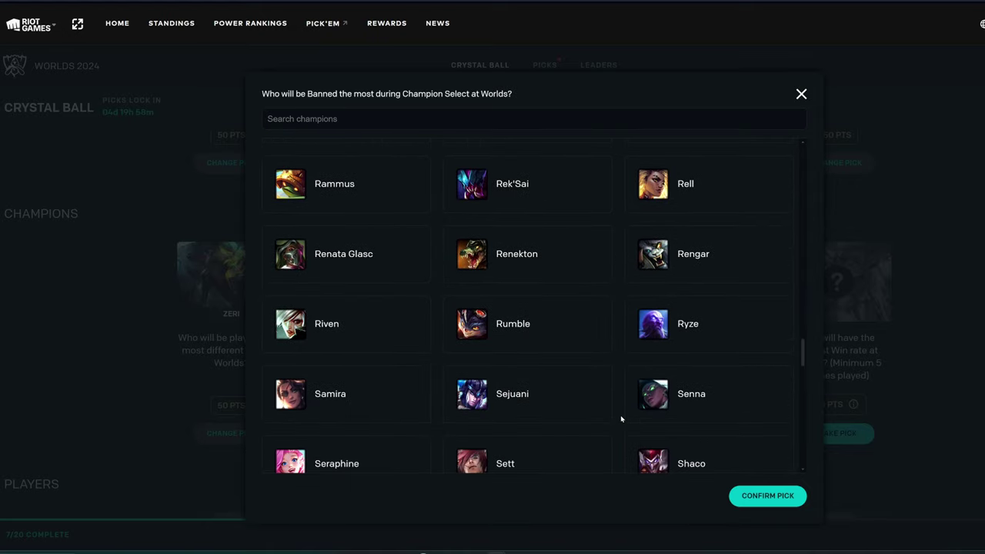
scroll(621, 419, down, 2)
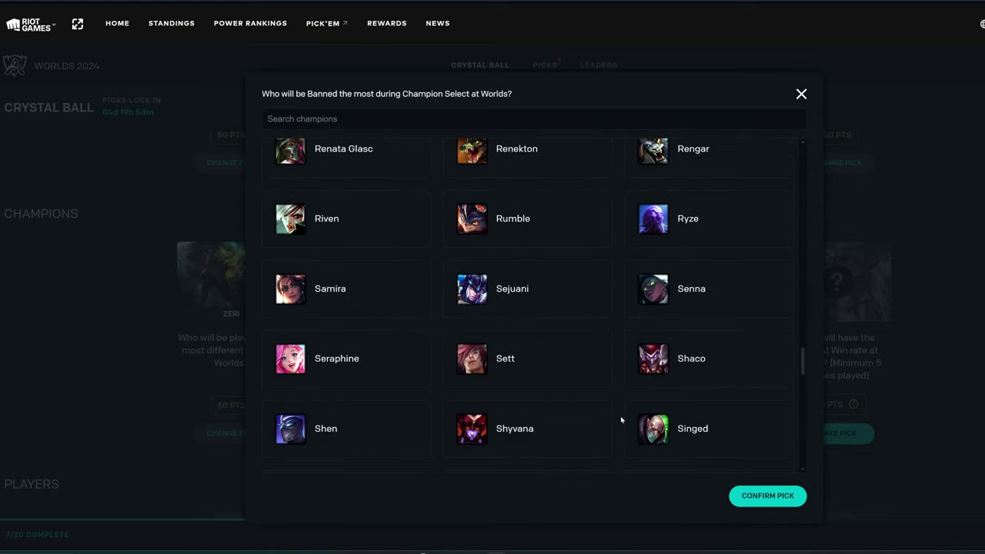
scroll(621, 419, down, 2)
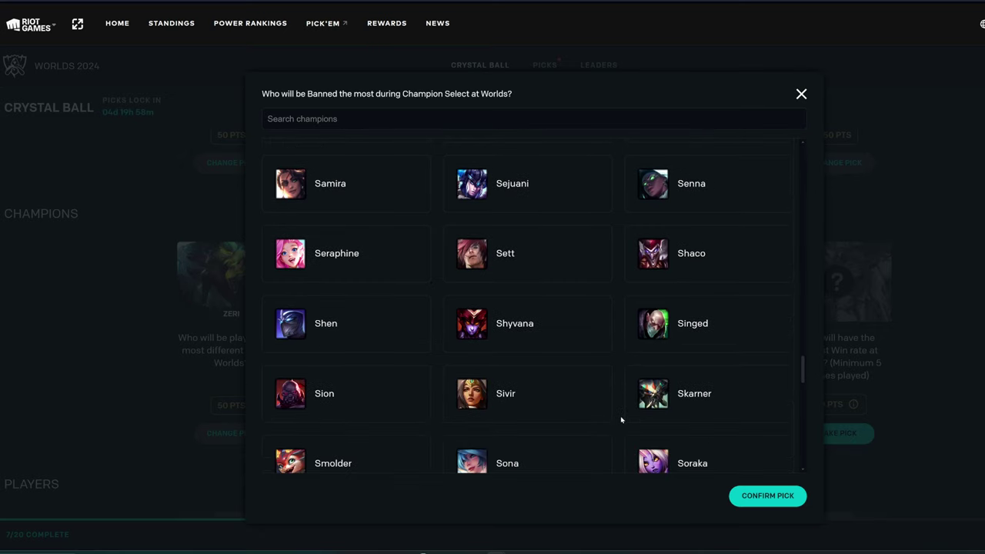
scroll(621, 419, down, 2)
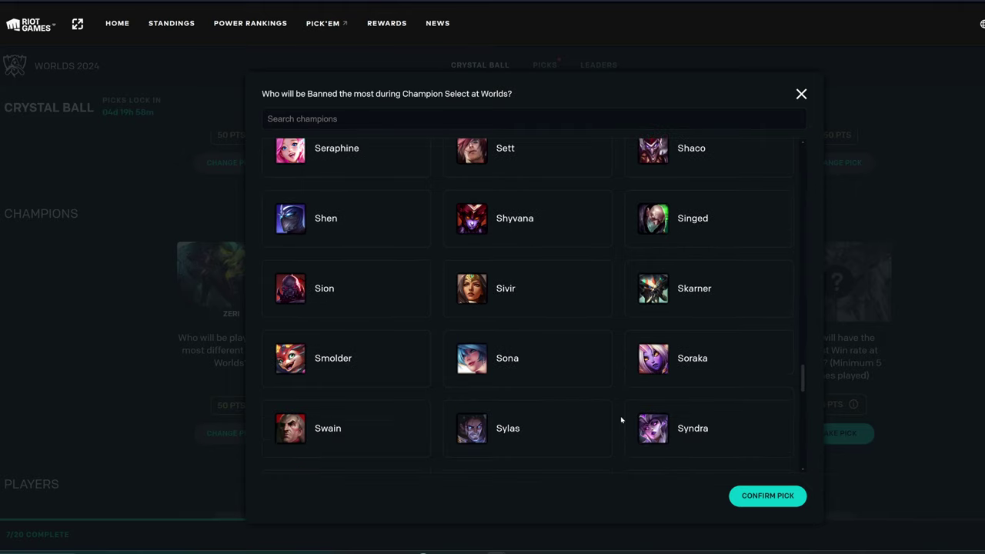
scroll(621, 419, down, 5)
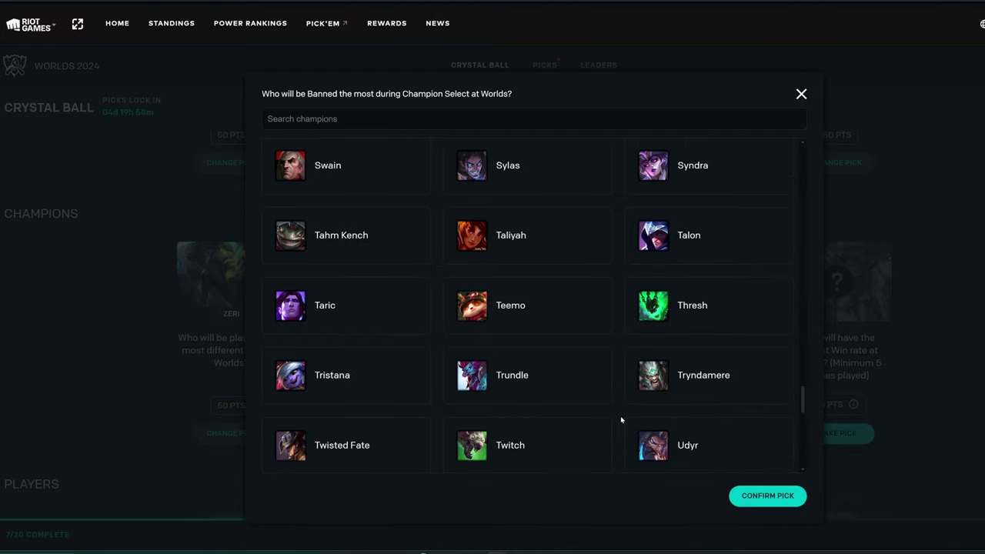
scroll(621, 419, down, 2)
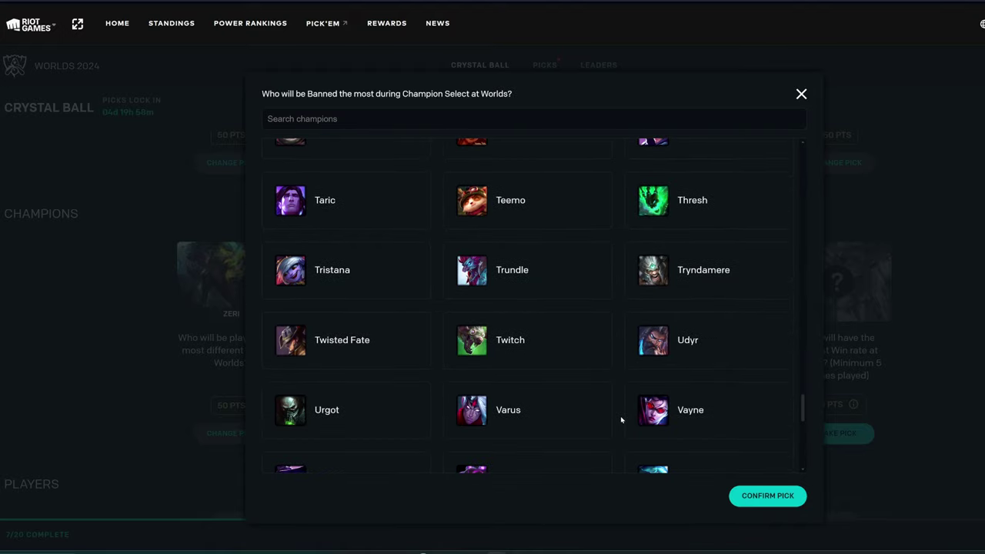
scroll(621, 420, down, 2)
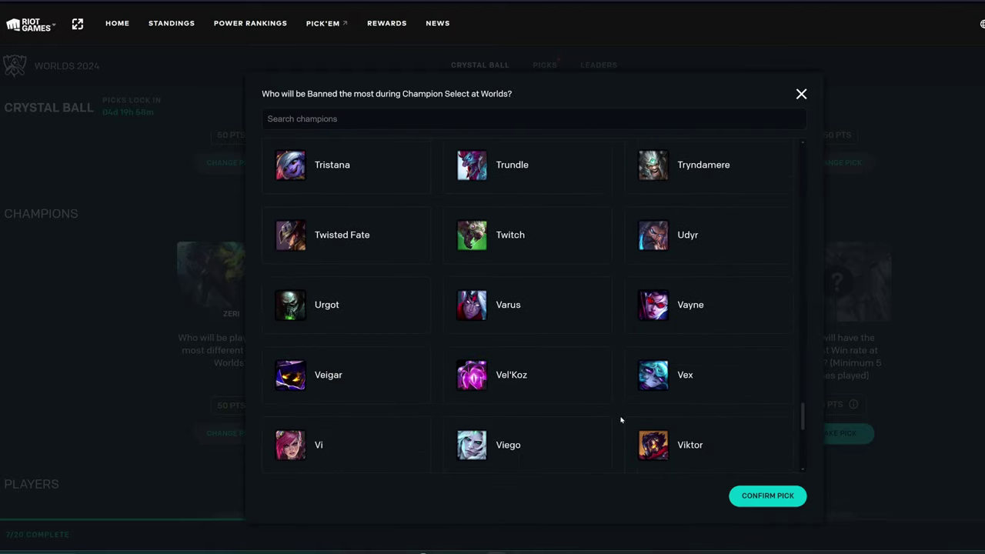
scroll(621, 419, down, 3)
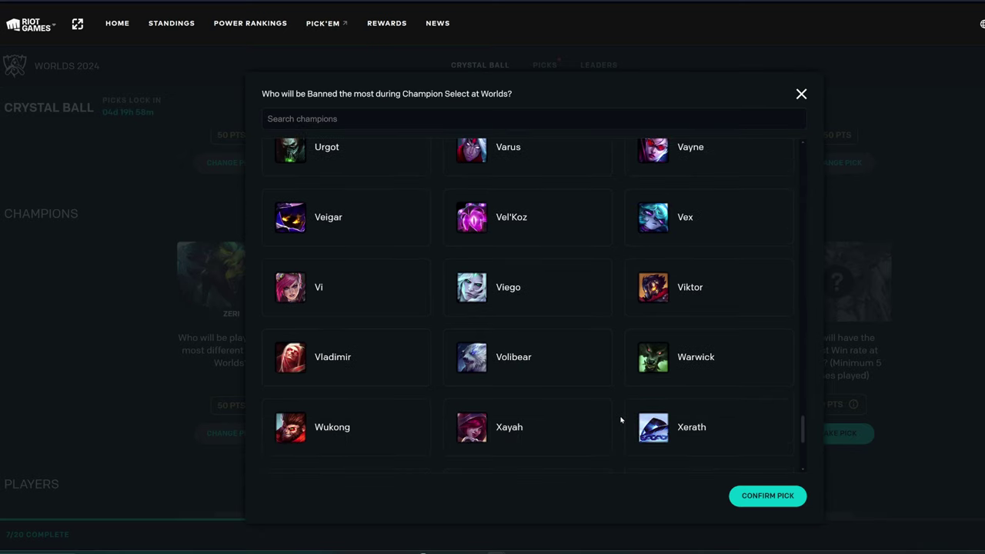
scroll(621, 419, down, 5)
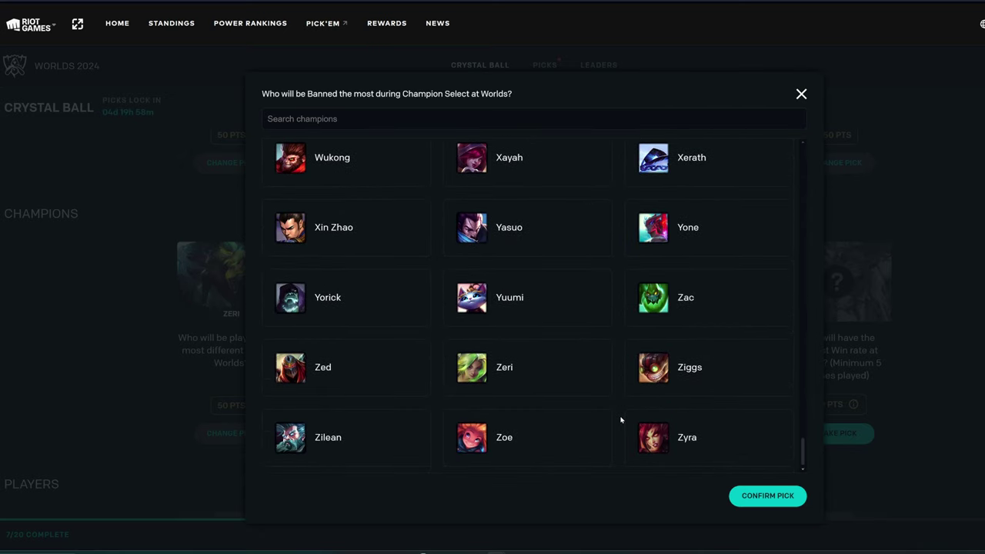
Step: Confirm Azir as the pick for the champion Banned the most during Champion Select at Worlds
right_click(621, 419)
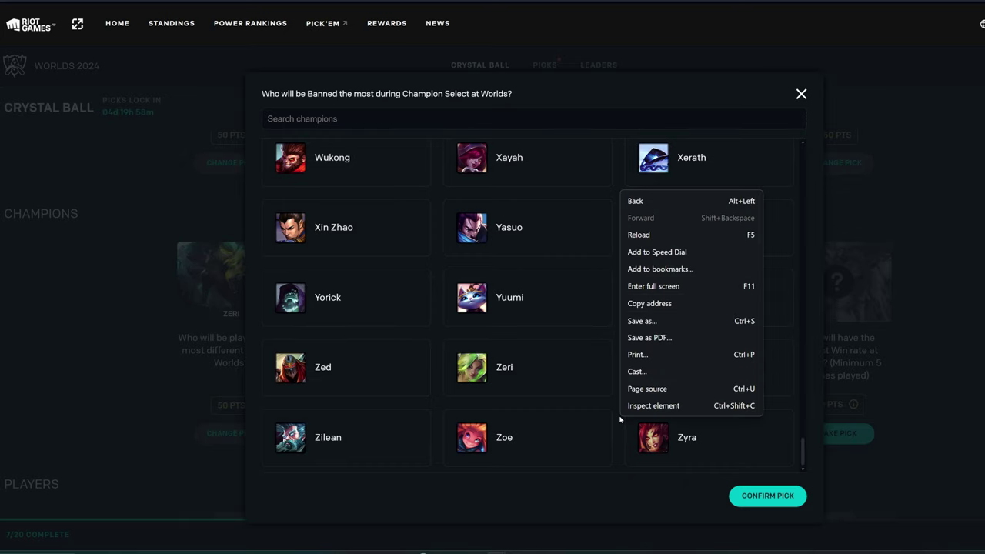
key(Escape)
scroll(620, 419, up, 3)
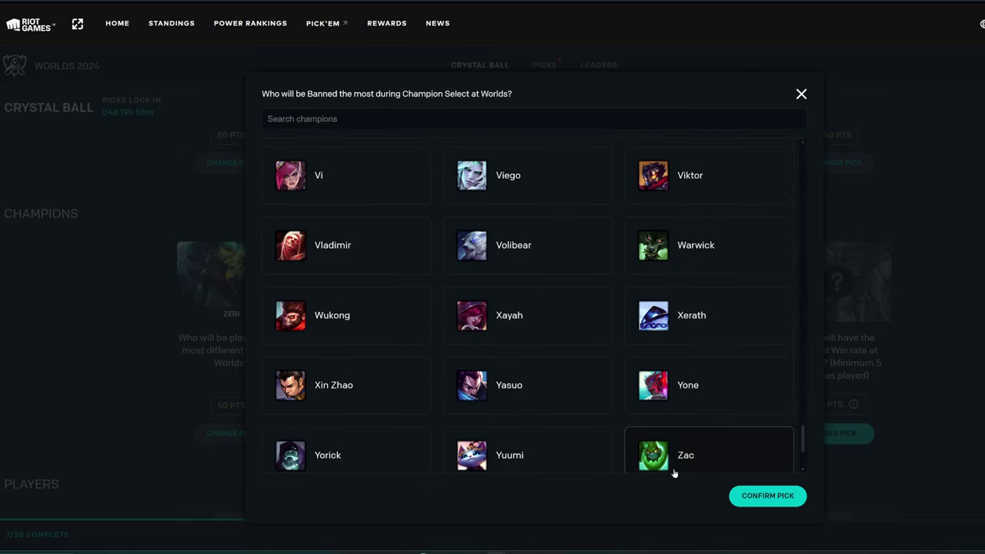
click(750, 498)
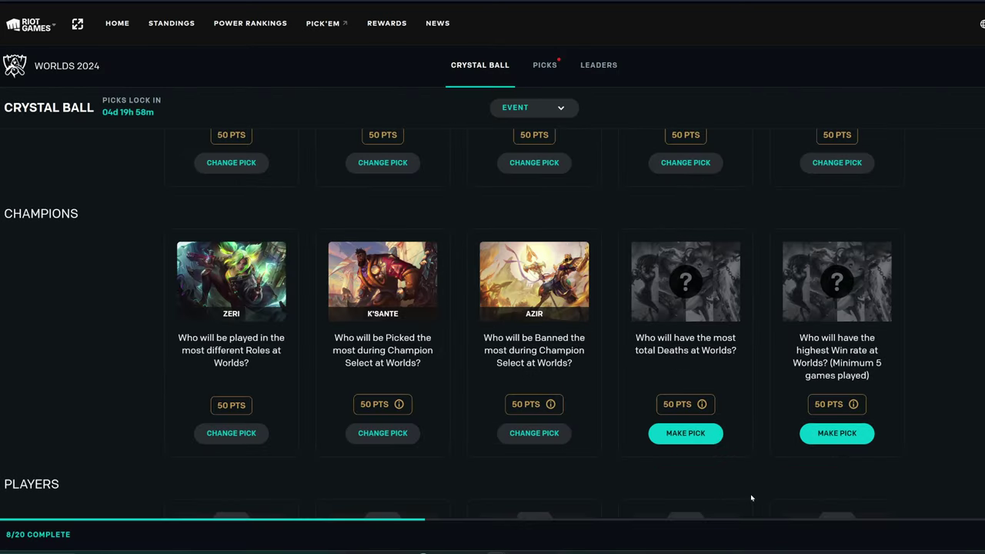
Step: Answer the Champions question about who will have the most total Deaths at Worlds with Nautilus and confirm the pick
click(685, 433)
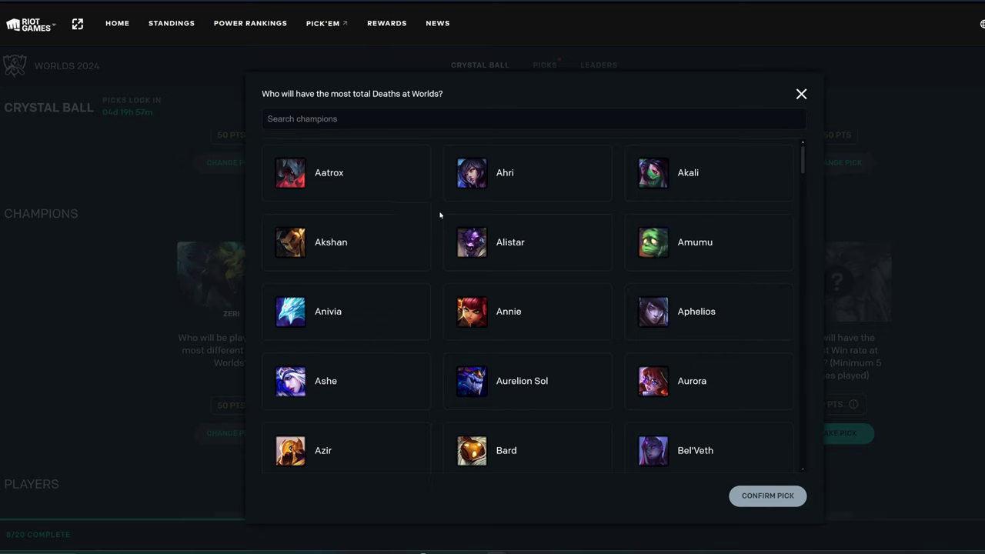
scroll(439, 227, down, 2)
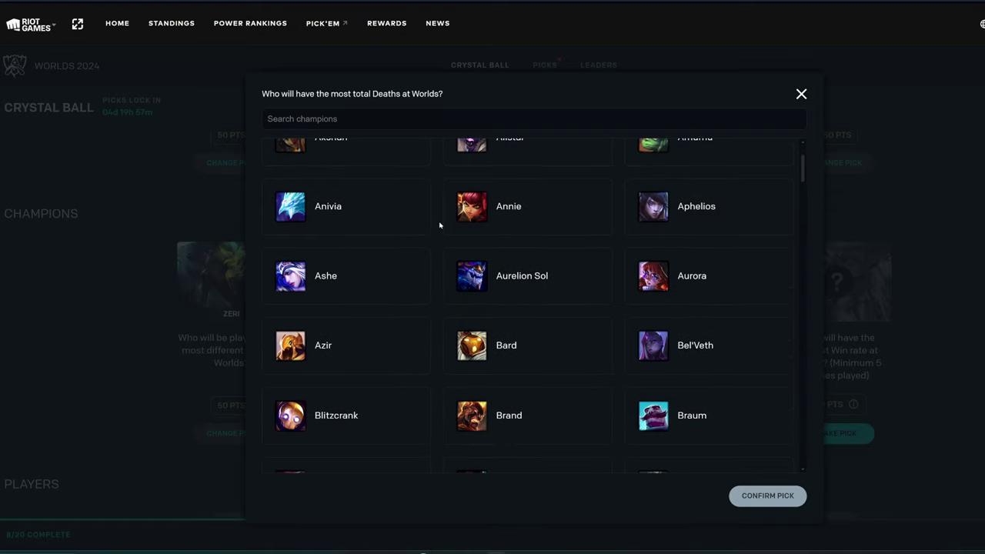
scroll(439, 223, down, 3)
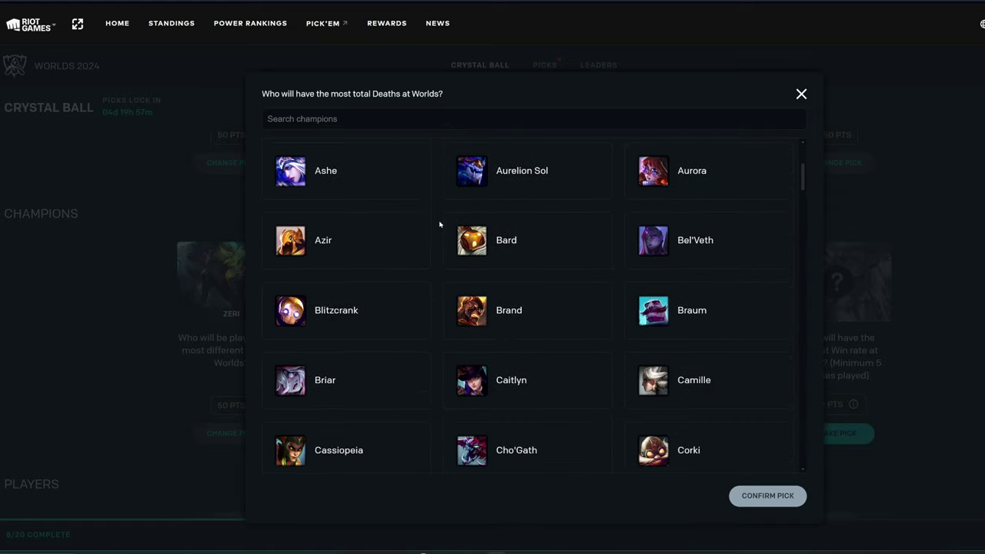
scroll(439, 239, down, 2)
scroll(439, 246, down, 7)
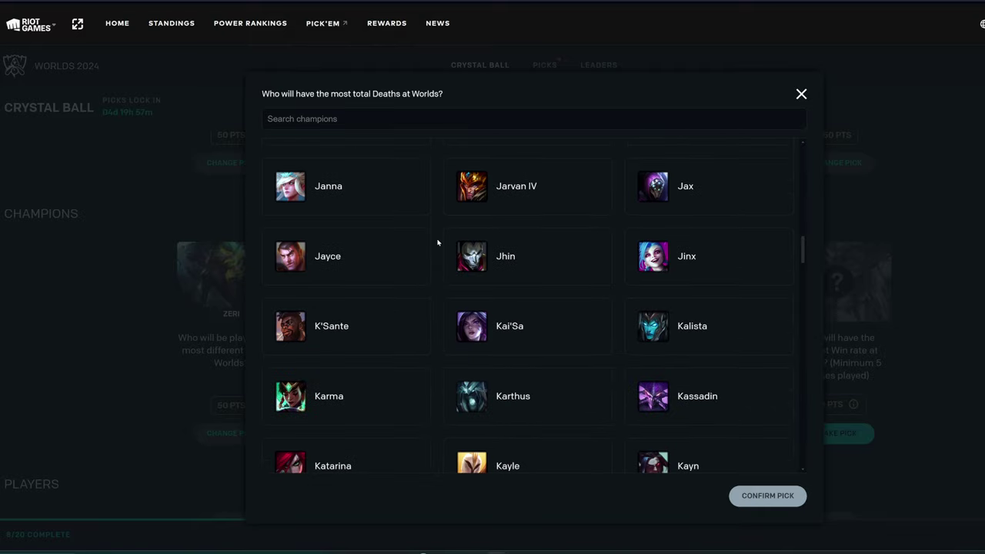
scroll(437, 242, down, 4)
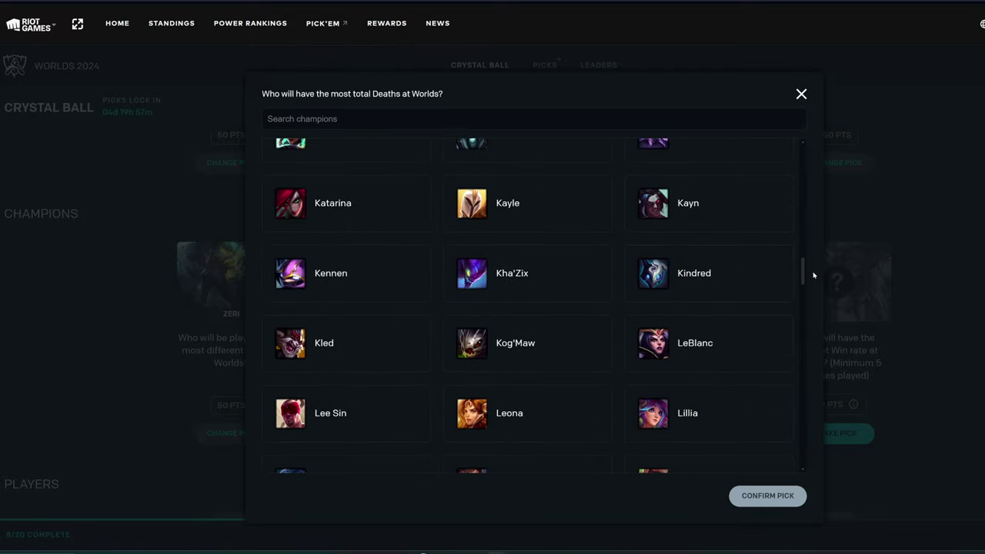
drag(802, 271, 807, 321)
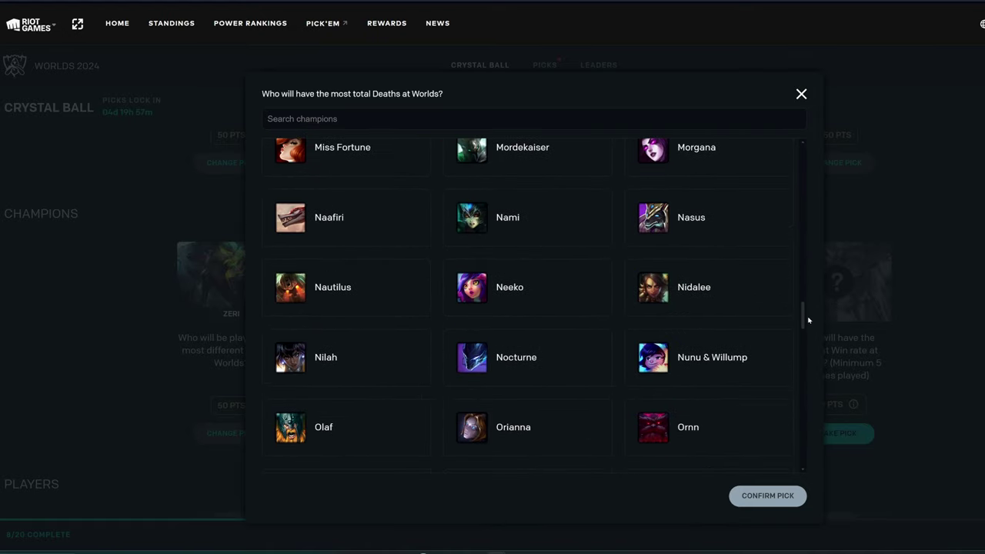
click(348, 288)
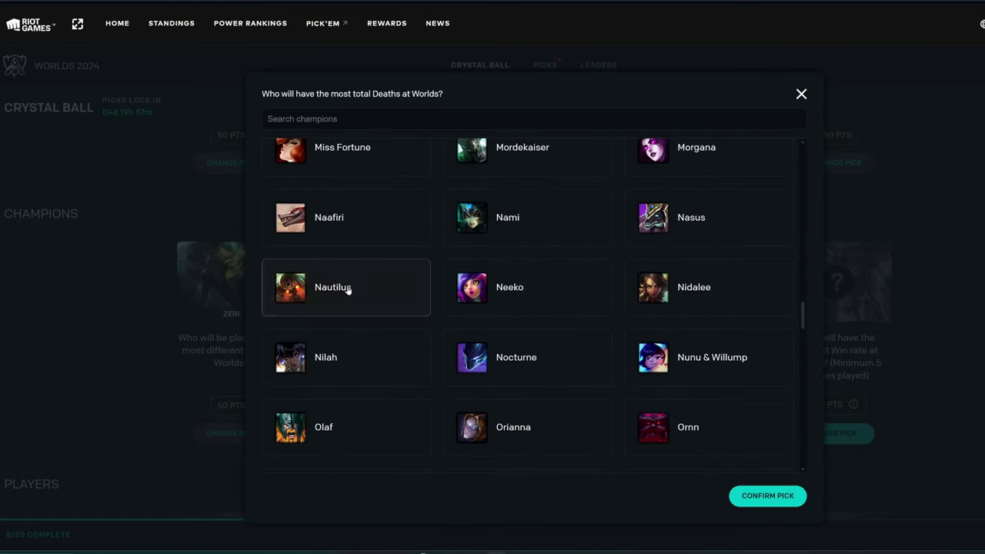
click(736, 490)
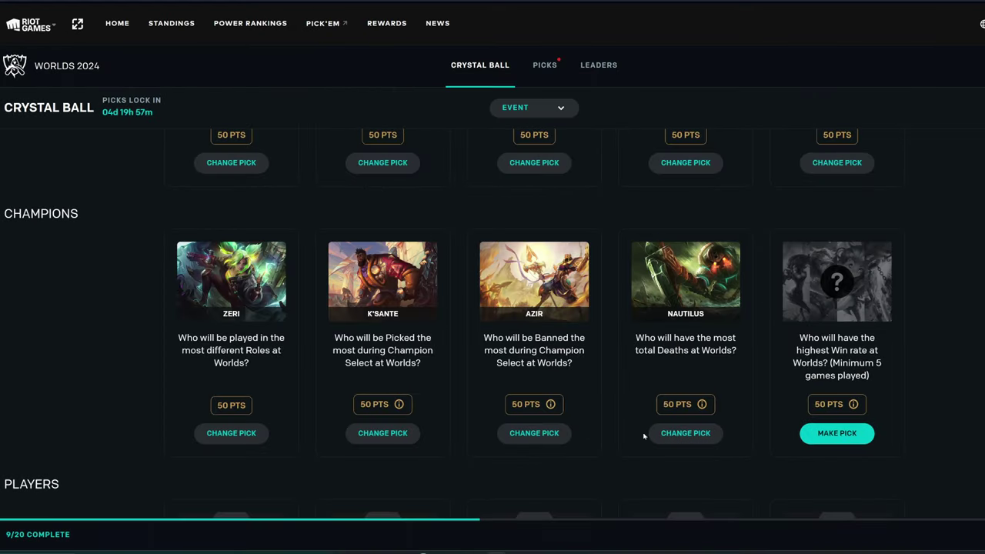
Step: Open the Champions question about the highest Win rate at Worlds and look through the champion list for candidates
click(836, 435)
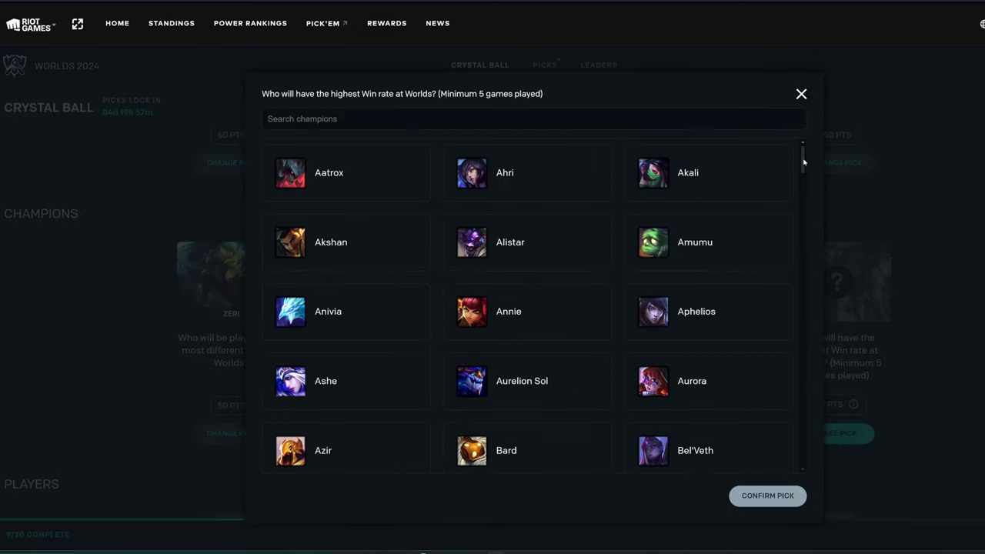
drag(803, 162, 807, 374)
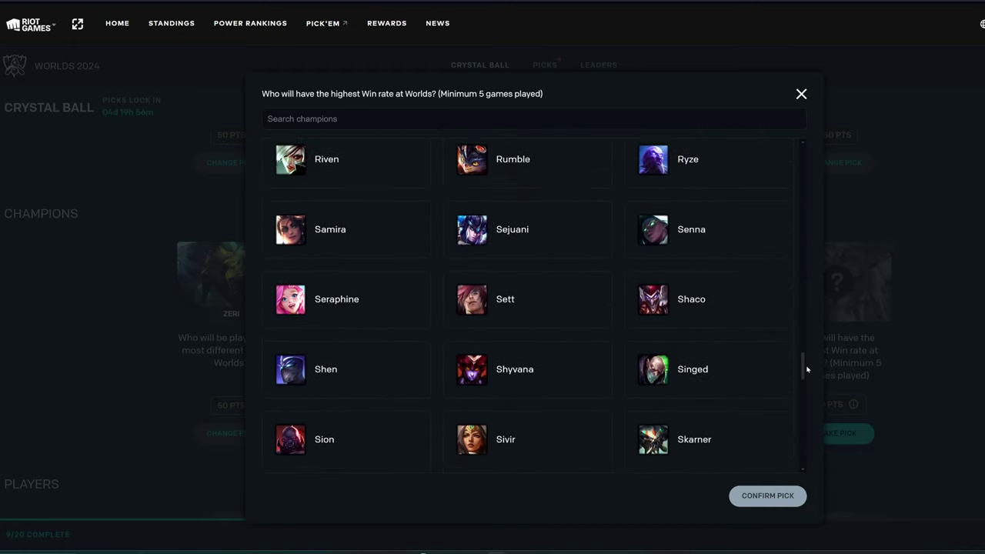
drag(806, 370, 810, 284)
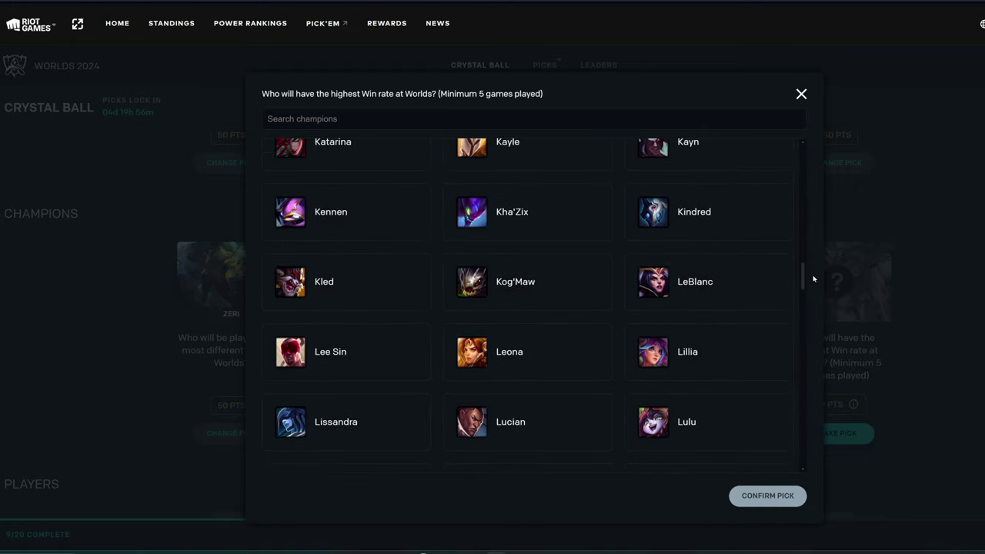
scroll(816, 271, up, 2)
scroll(817, 264, up, 3)
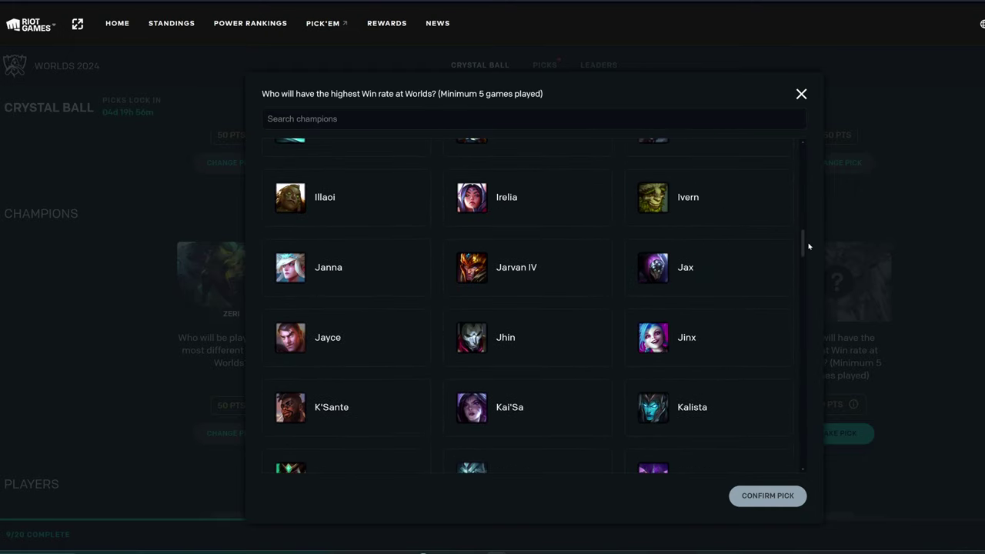
scroll(807, 242, up, 1)
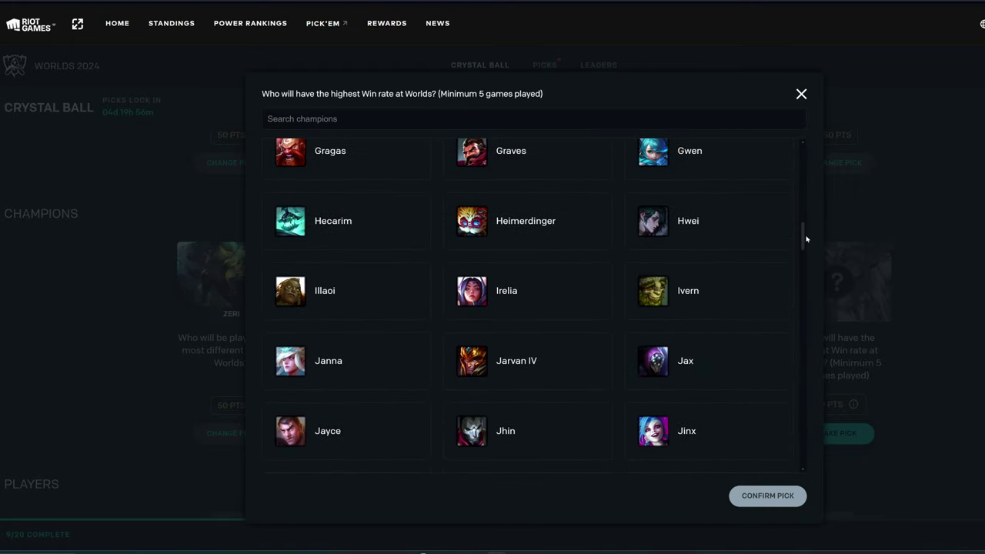
scroll(806, 230, up, 4)
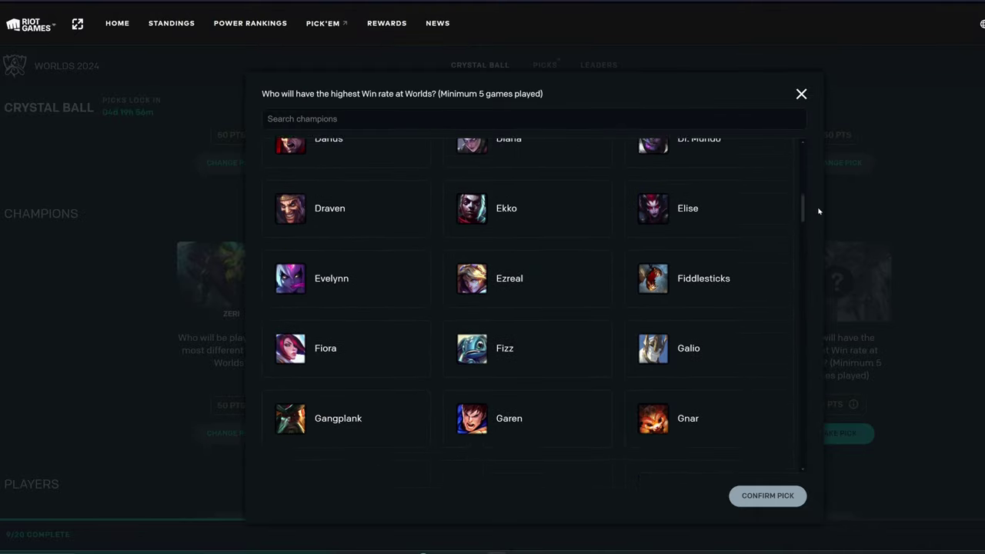
scroll(817, 211, up, 7)
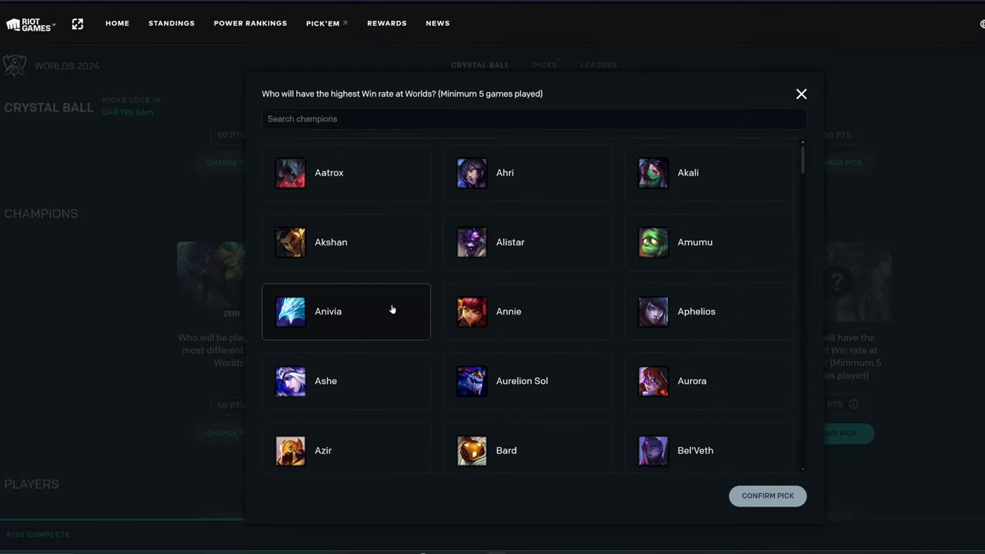
Step: Choose a champion from the early alphabetical part of the list for the highest Win rate question and confirm the pick
scroll(394, 304, down, 3)
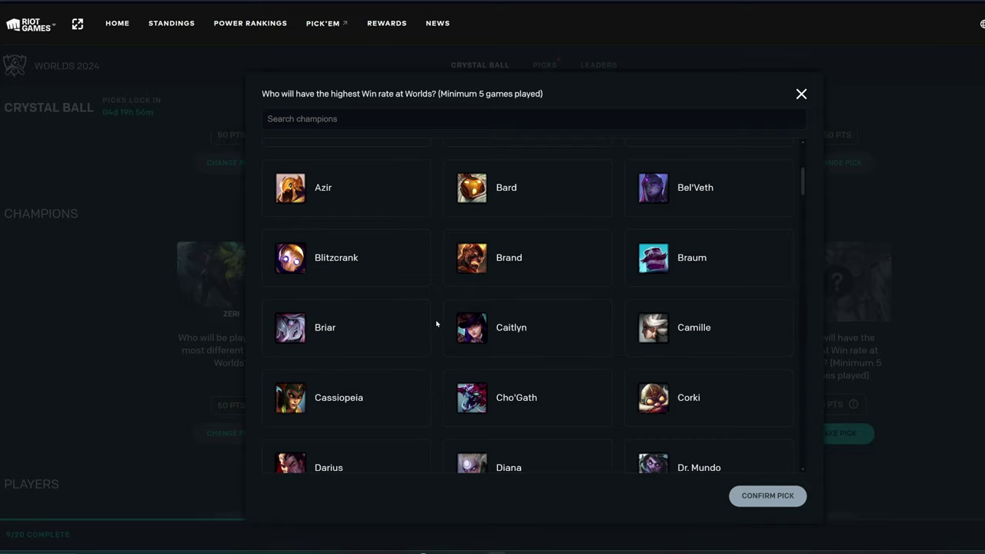
scroll(436, 323, up, 2)
scroll(436, 323, up, 1)
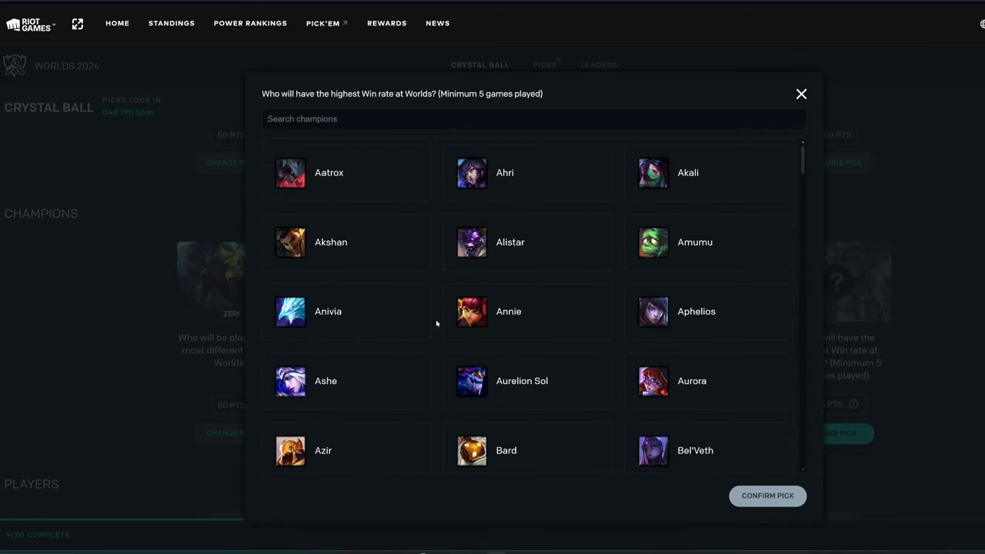
right_click(436, 323)
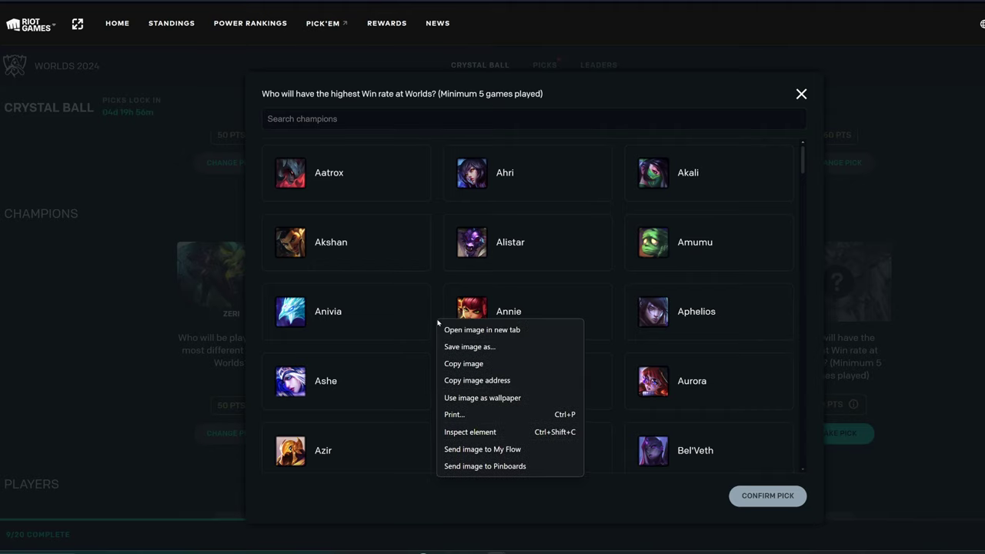
key(Escape)
scroll(436, 321, down, 3)
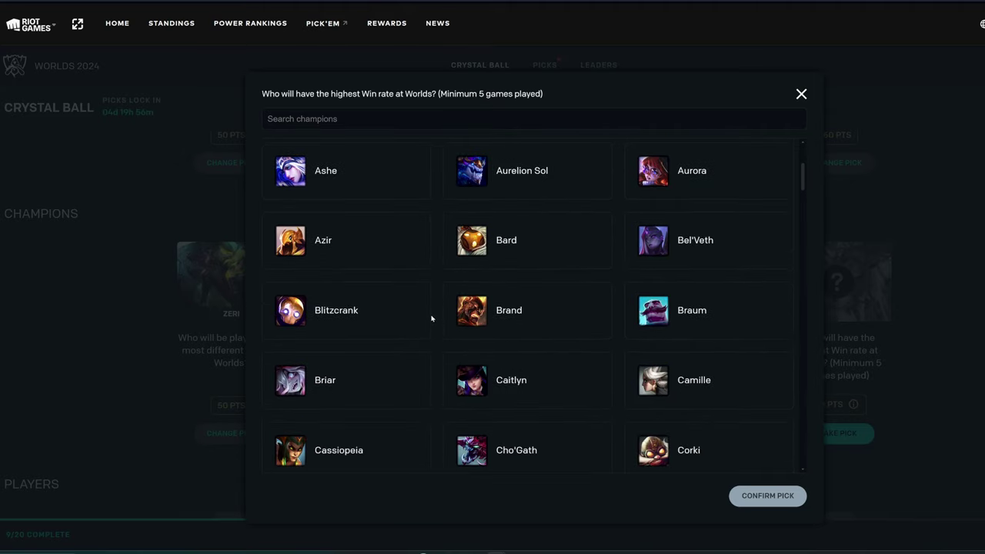
scroll(431, 318, down, 4)
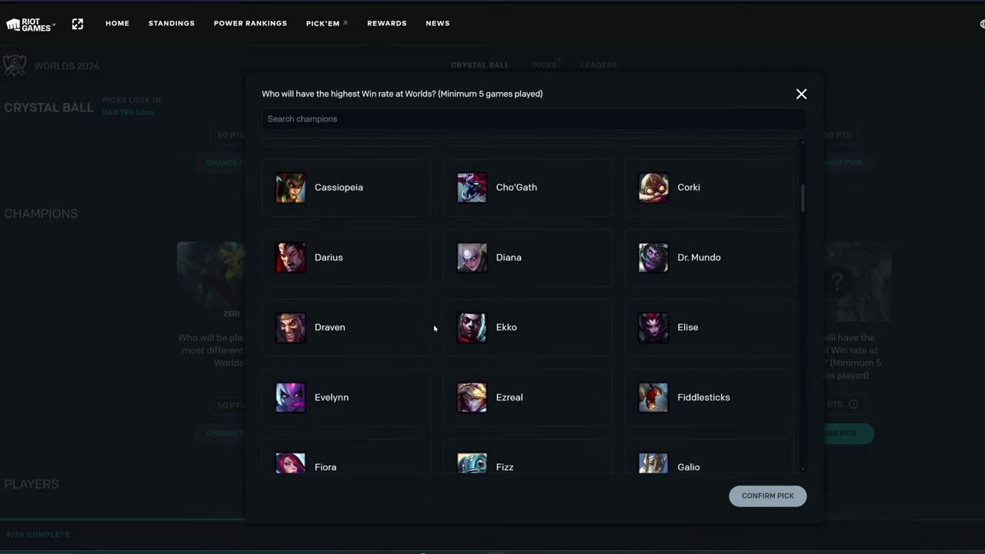
scroll(434, 328, down, 2)
scroll(435, 327, up, 7)
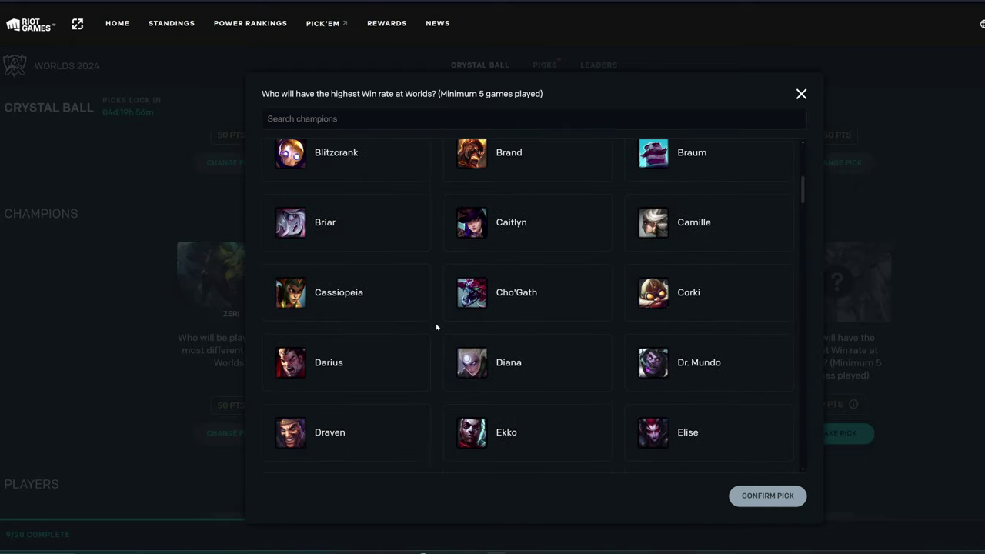
click(412, 330)
click(786, 500)
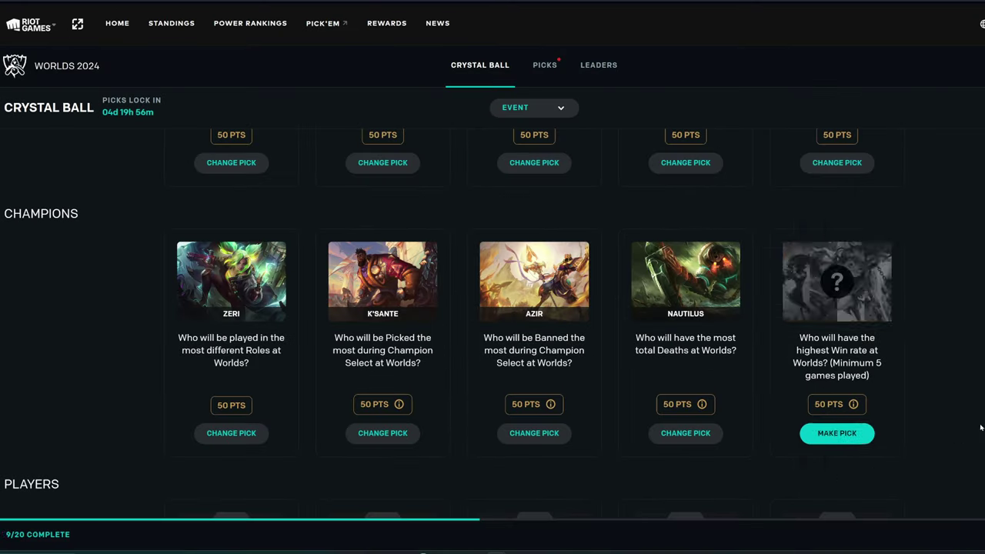
Step: Answer the Players question about who will play the most different Champions at Worlds with Keria and confirm the pick
scroll(786, 500, down, 2)
scroll(448, 321, down, 1)
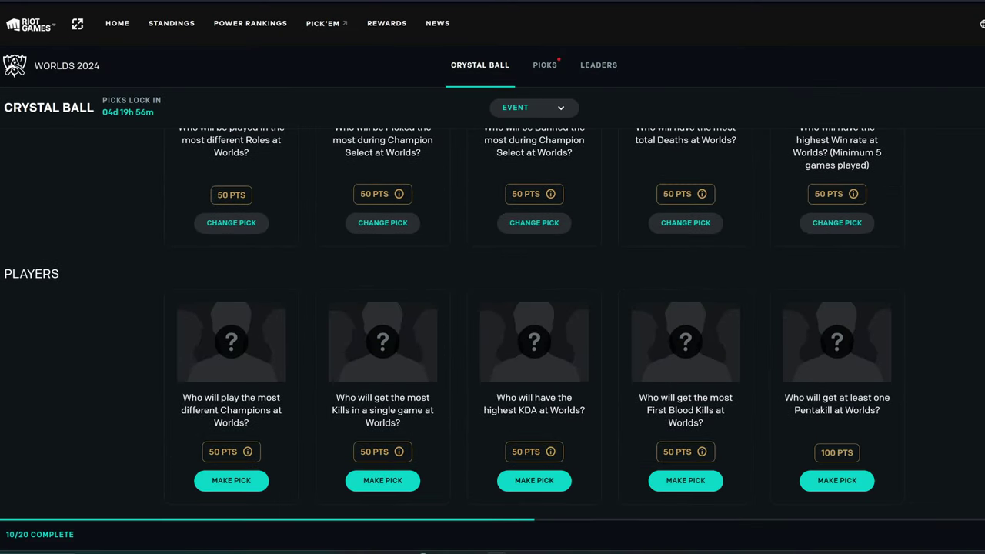
scroll(274, 321, down, 1)
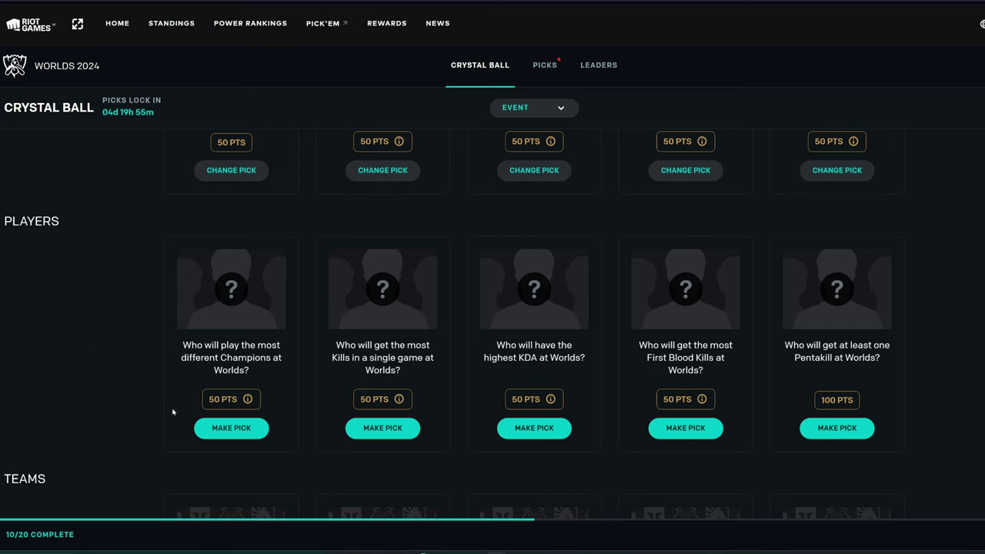
click(246, 434)
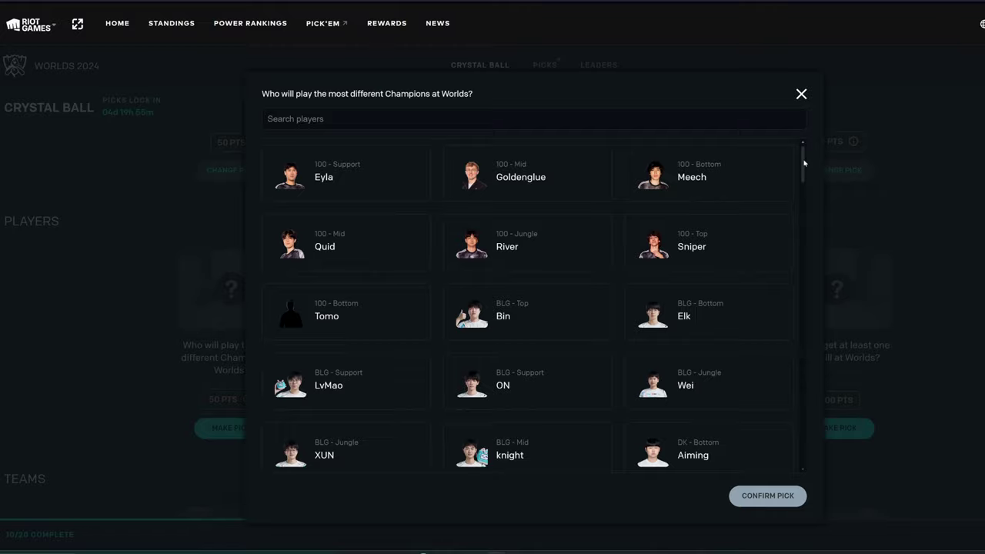
drag(802, 164, 798, 463)
click(600, 314)
scroll(646, 382, up, 2)
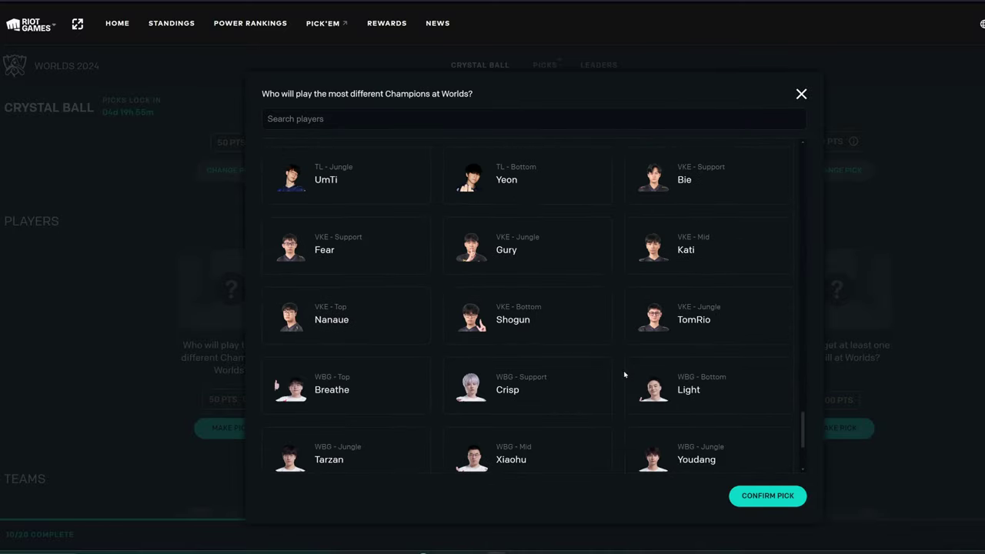
scroll(607, 378, up, 2)
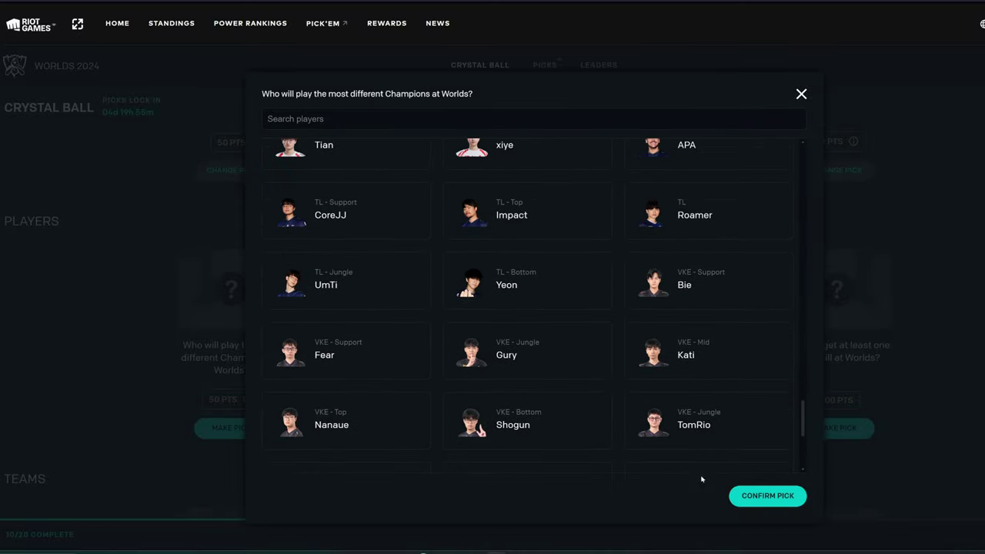
click(762, 496)
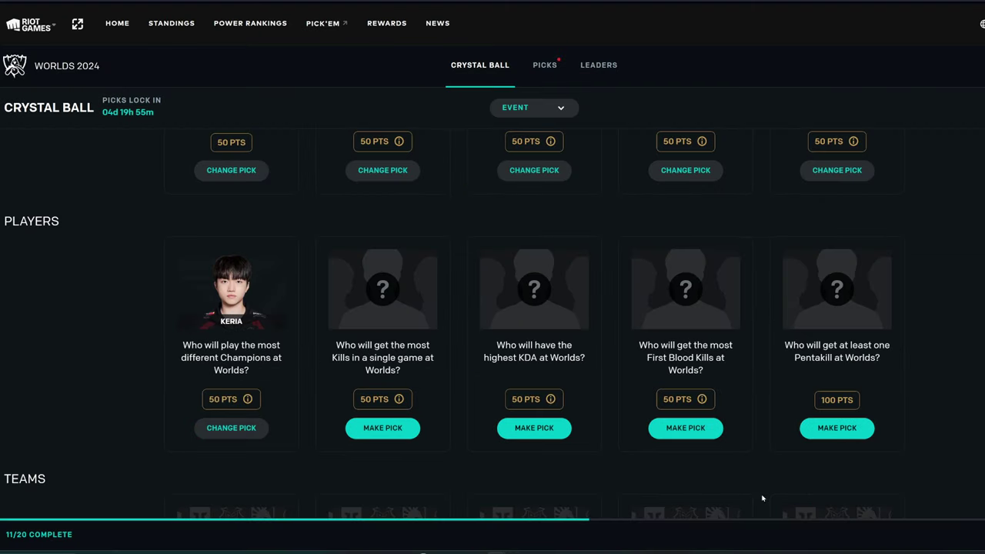
Step: Open the Players question about the most Kills in a single game and look through the player list down to the PNG players
click(367, 438)
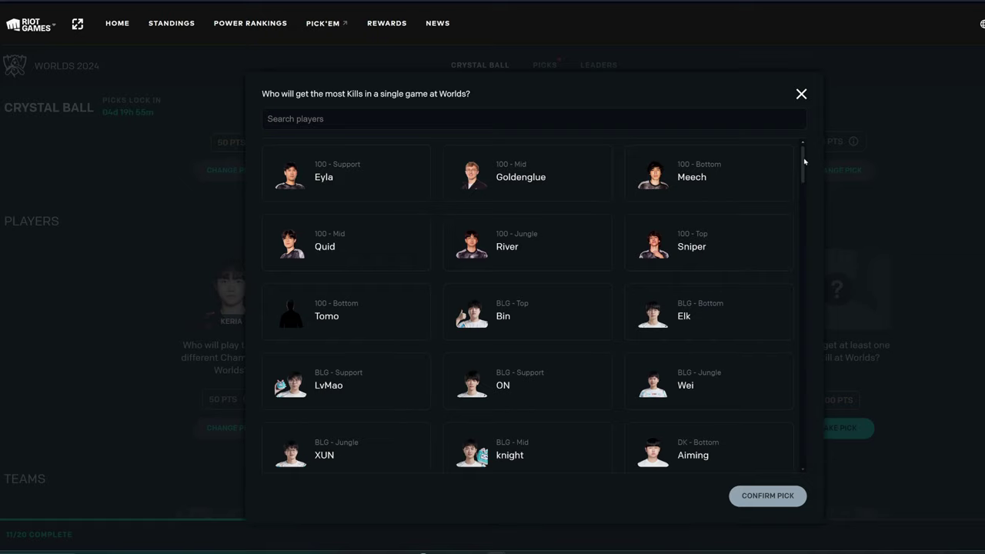
drag(804, 160, 804, 306)
scroll(687, 395, down, 3)
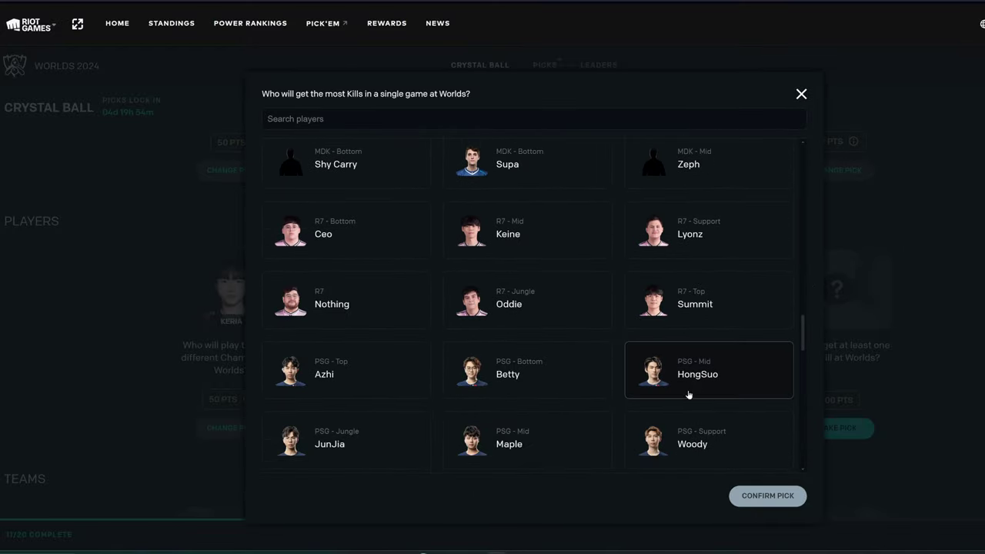
scroll(603, 440, down, 4)
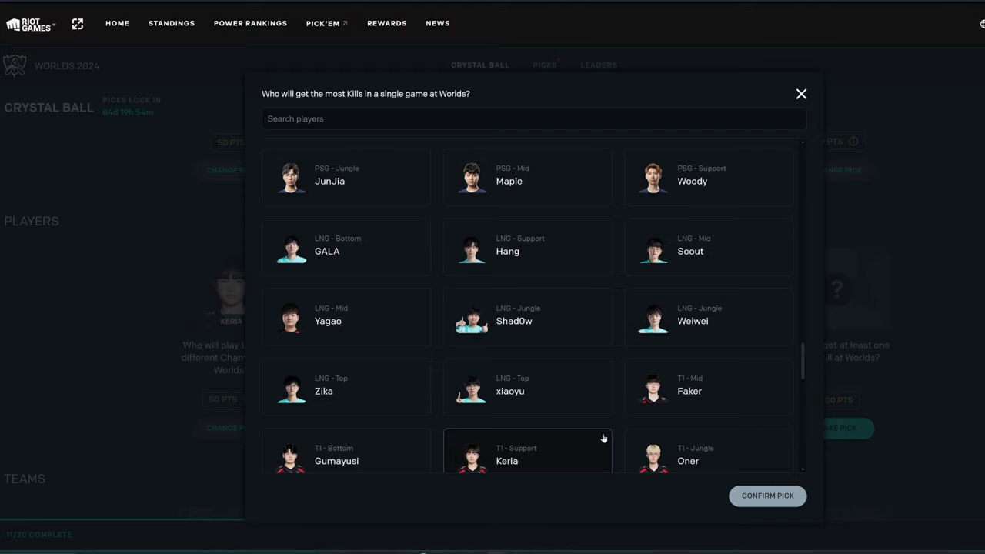
scroll(603, 438, down, 1)
scroll(603, 437, down, 2)
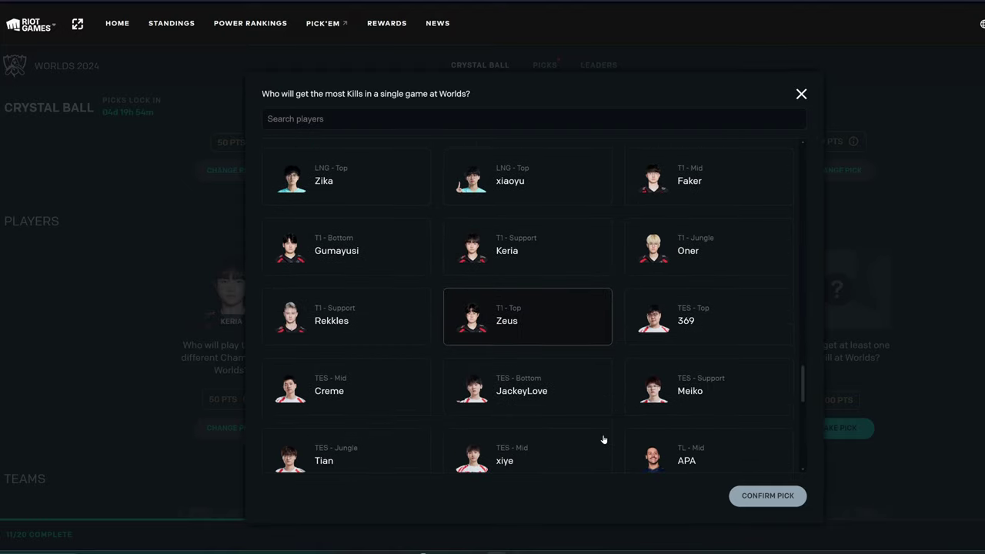
scroll(607, 433, down, 3)
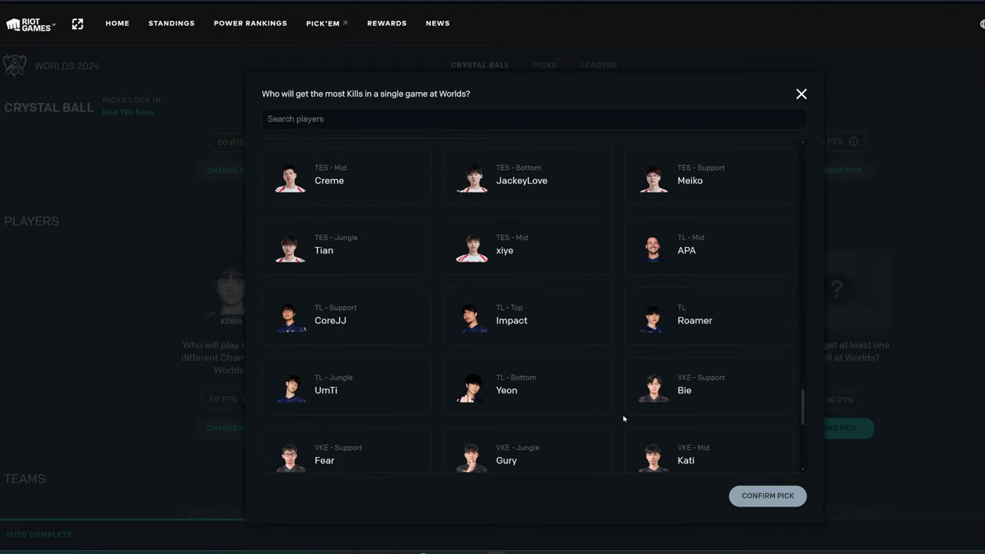
scroll(451, 408, down, 4)
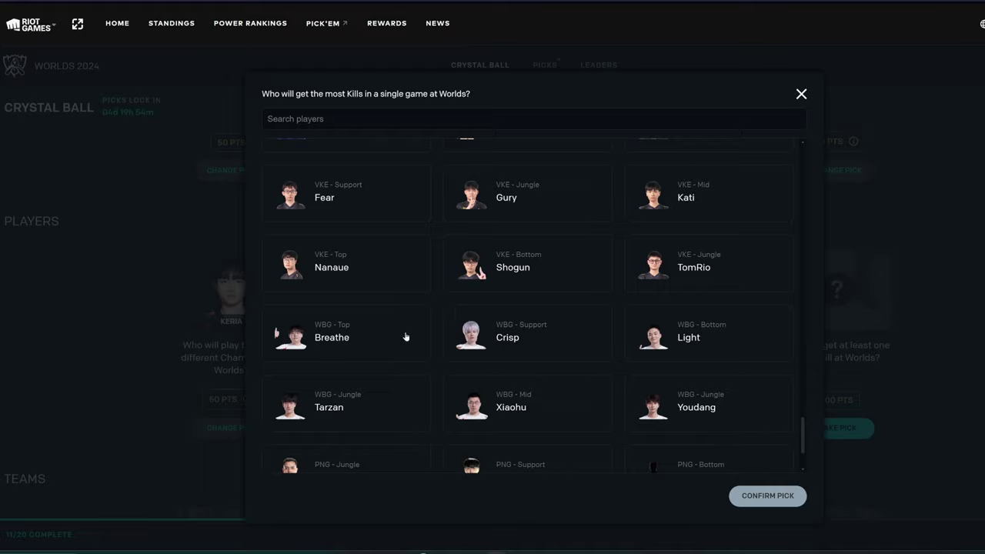
scroll(631, 355, down, 1)
scroll(630, 355, down, 1)
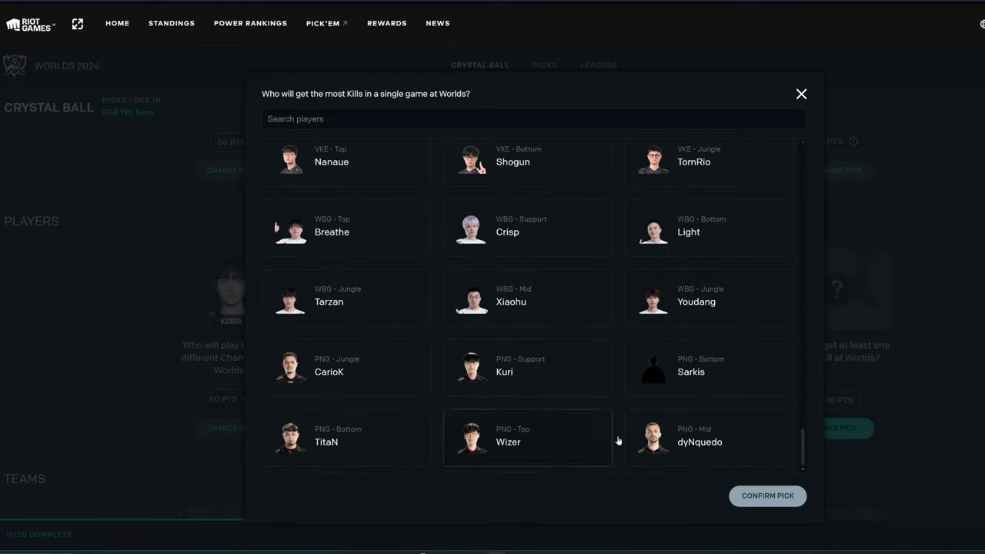
Step: Look back through the player list for the most Kills in a single game question, from PNG up to the GEN and GAM players
scroll(691, 424, up, 3)
scroll(690, 423, down, 2)
scroll(577, 418, up, 4)
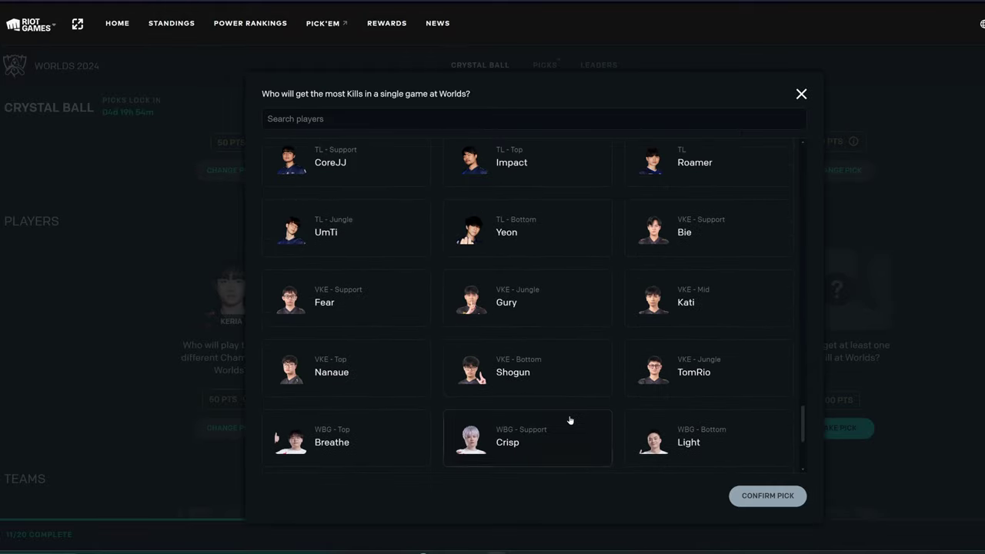
scroll(464, 402, up, 5)
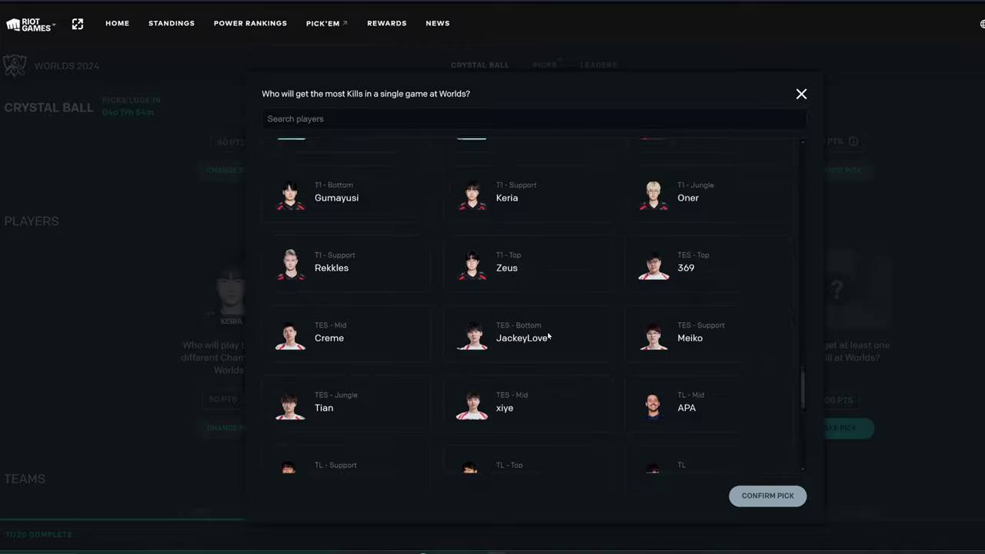
scroll(540, 338, up, 8)
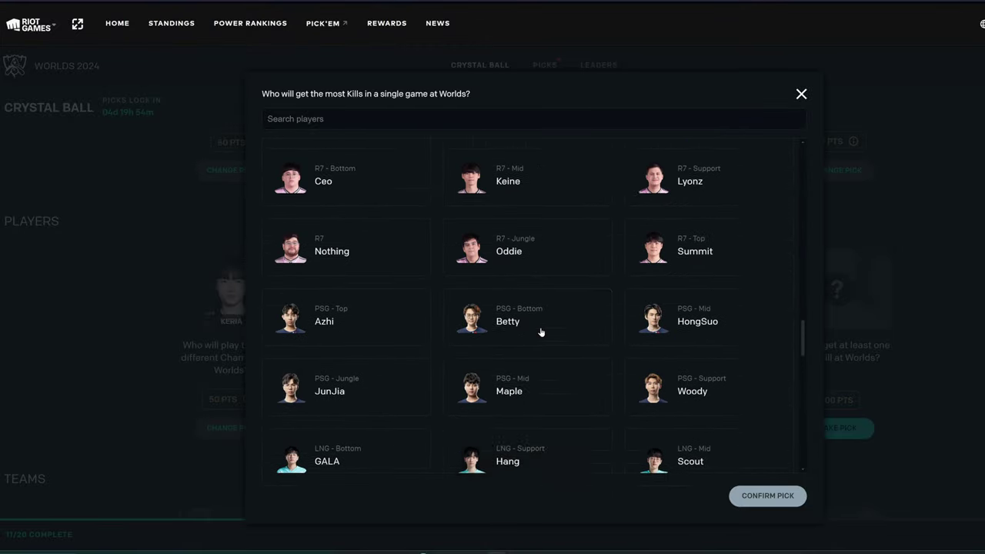
scroll(540, 332, up, 5)
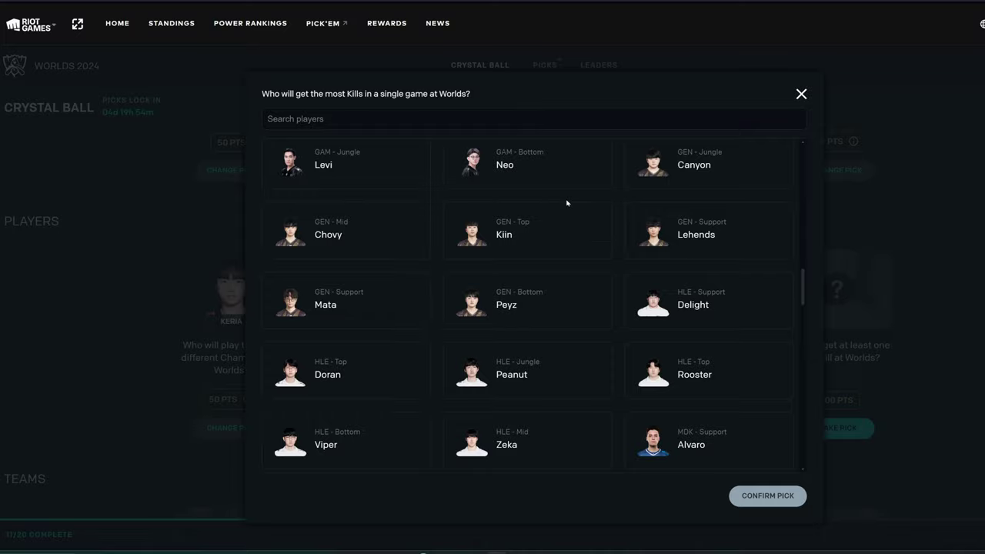
scroll(717, 238, up, 1)
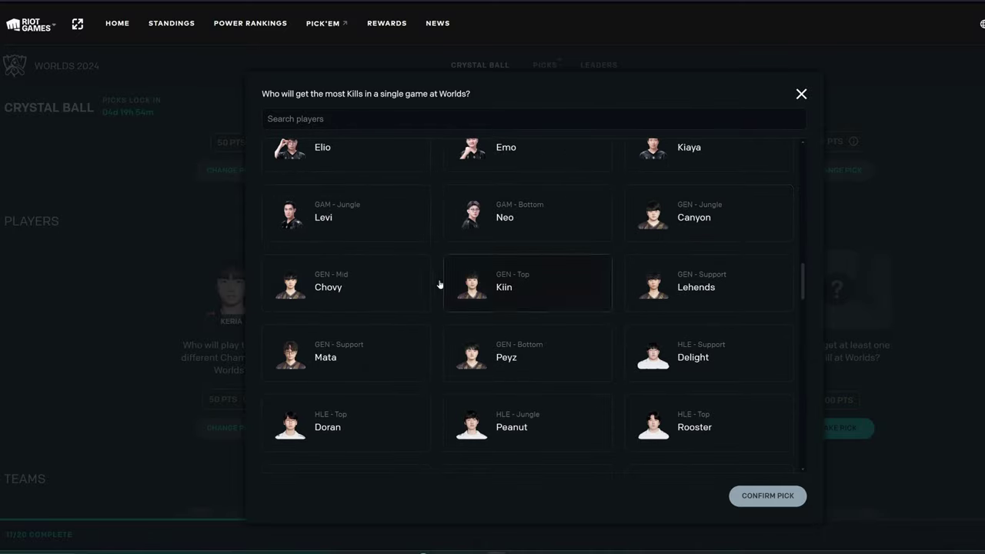
scroll(461, 353, up, 1)
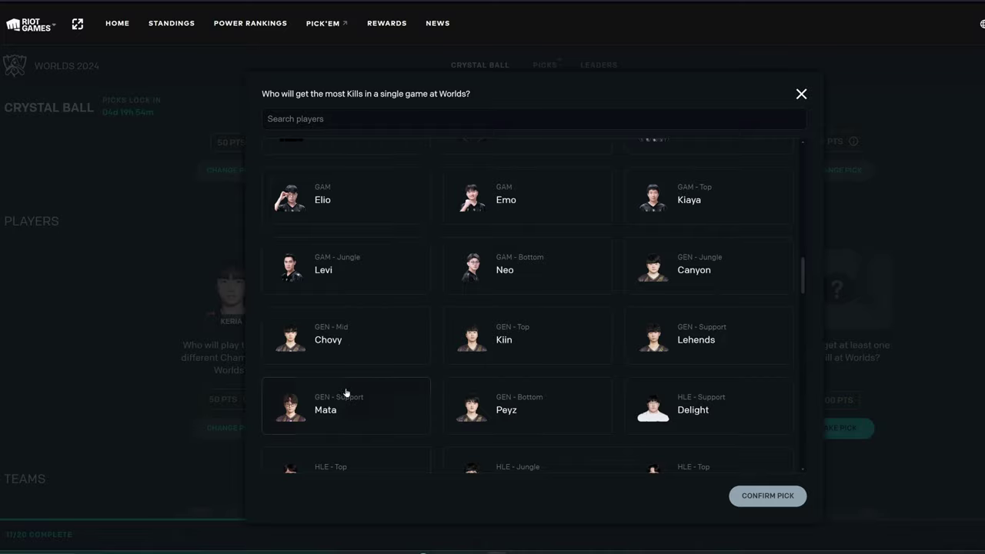
scroll(590, 369, up, 2)
Step: Compare further candidates for most Kills in a single game, from HLE through the VKE players and back up to the BLG players
scroll(587, 369, down, 6)
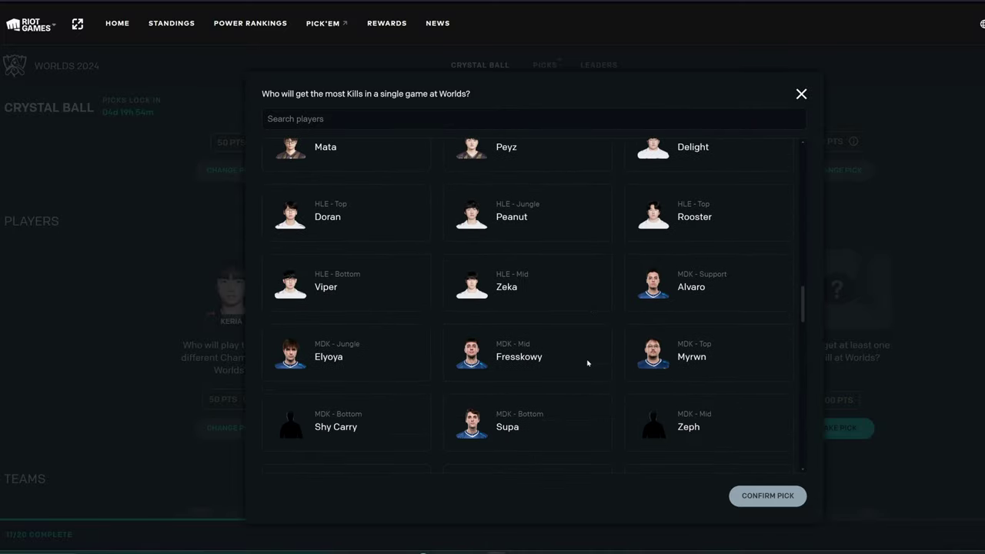
scroll(581, 369, down, 6)
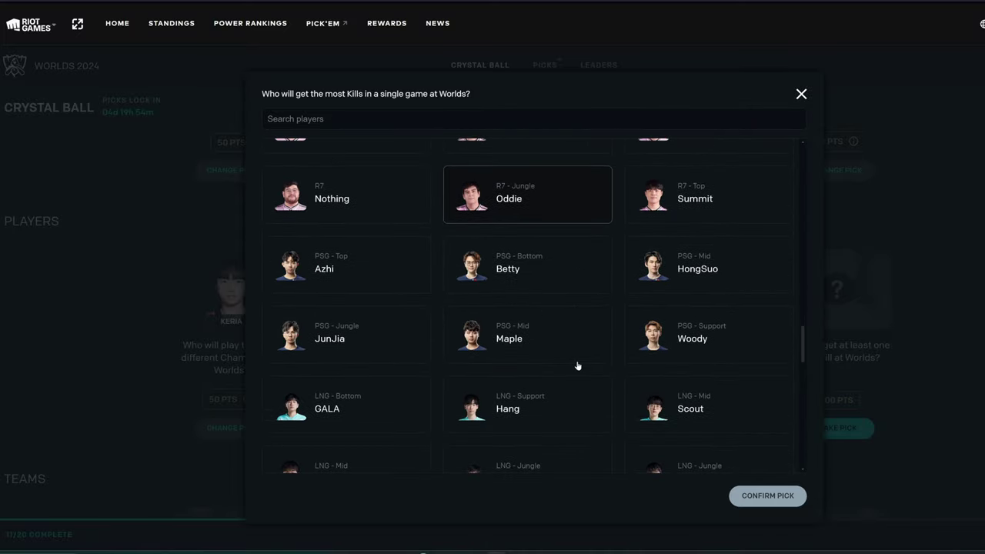
scroll(572, 363, down, 9)
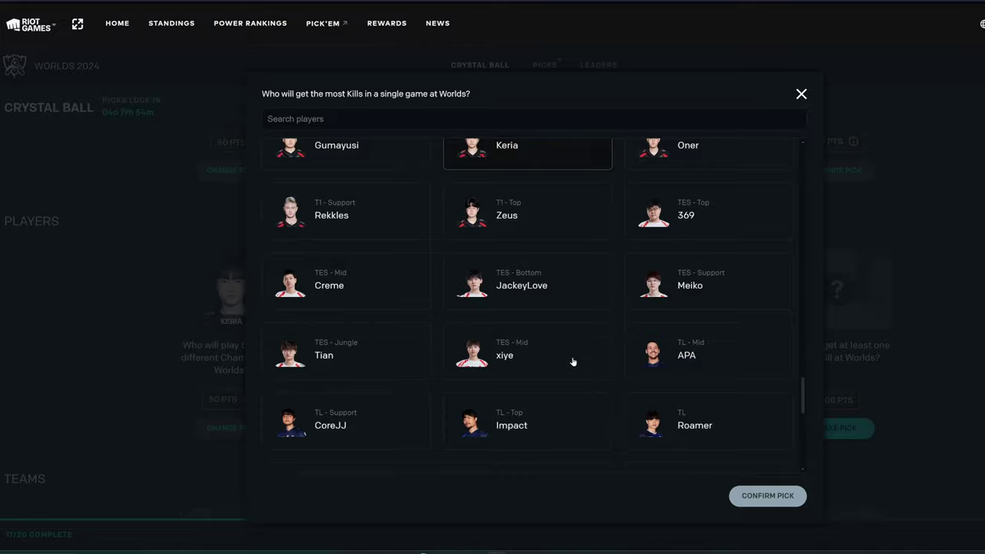
scroll(571, 361, down, 3)
scroll(567, 360, up, 9)
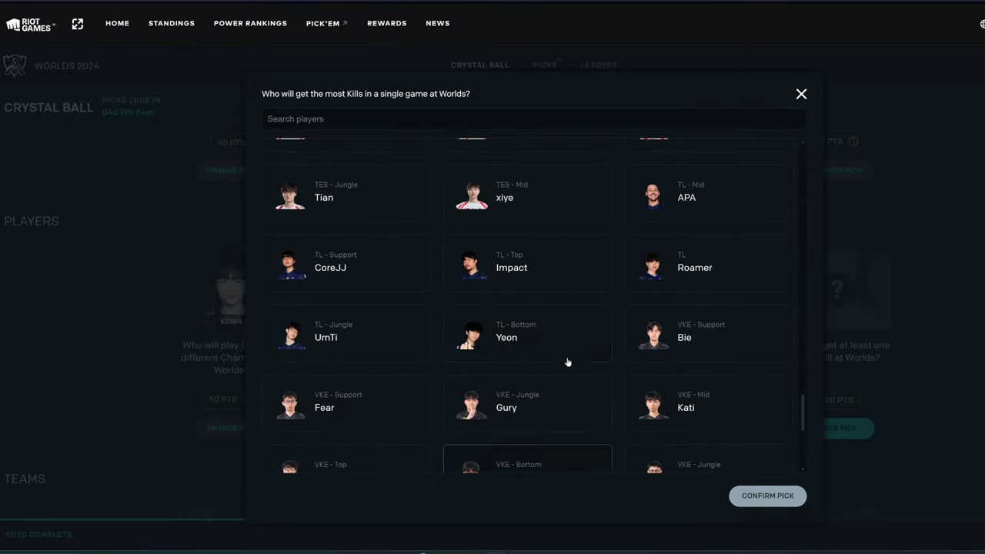
scroll(565, 356, up, 13)
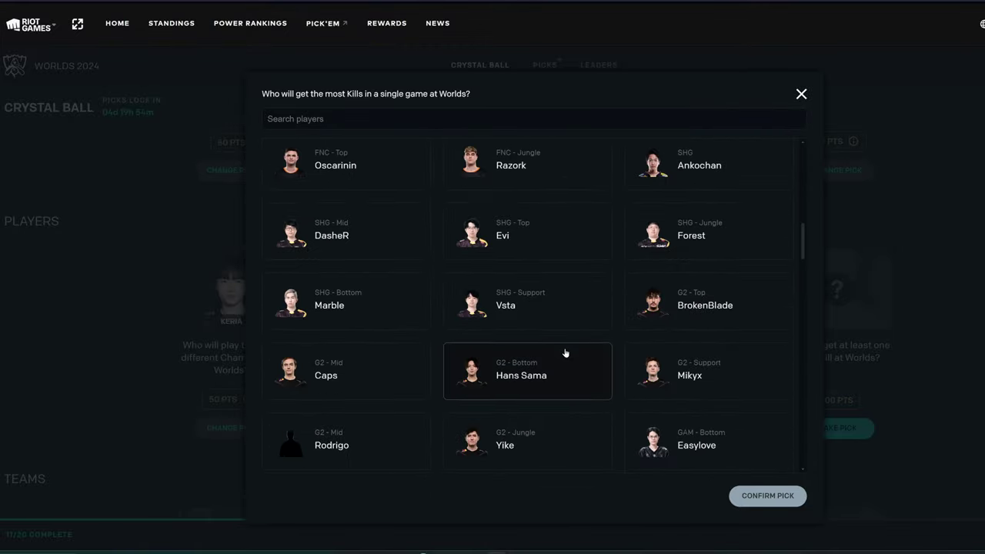
scroll(567, 350, up, 2)
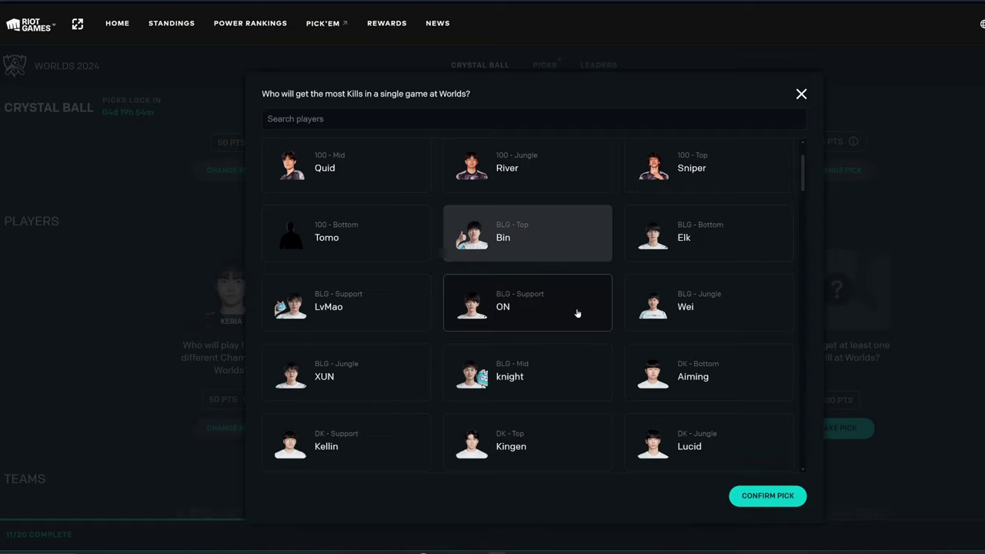
Step: Answer the Players question about the most Kills in a single game with BLG bottom player Elk and confirm the pick
click(717, 248)
click(551, 228)
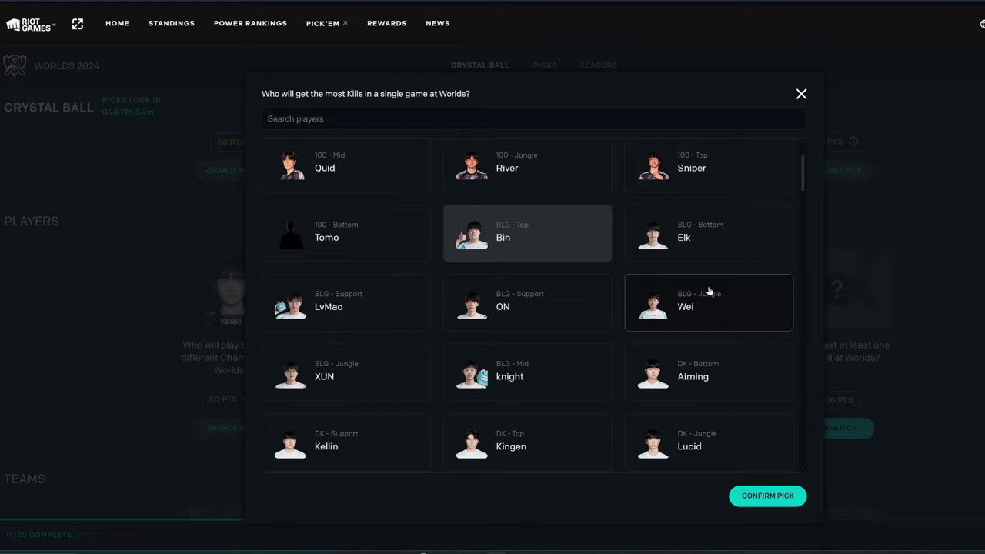
click(763, 241)
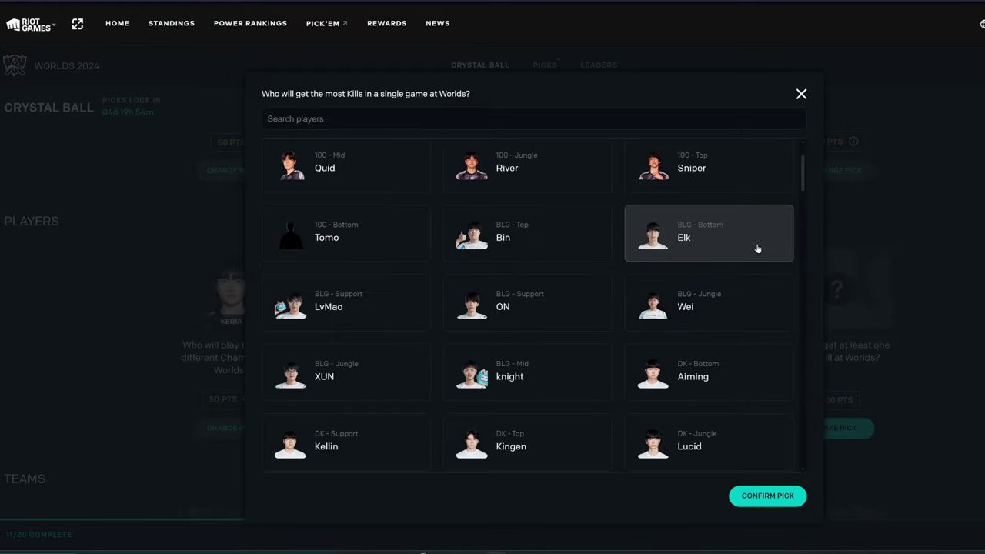
scroll(602, 430, down, 3)
scroll(602, 393, down, 3)
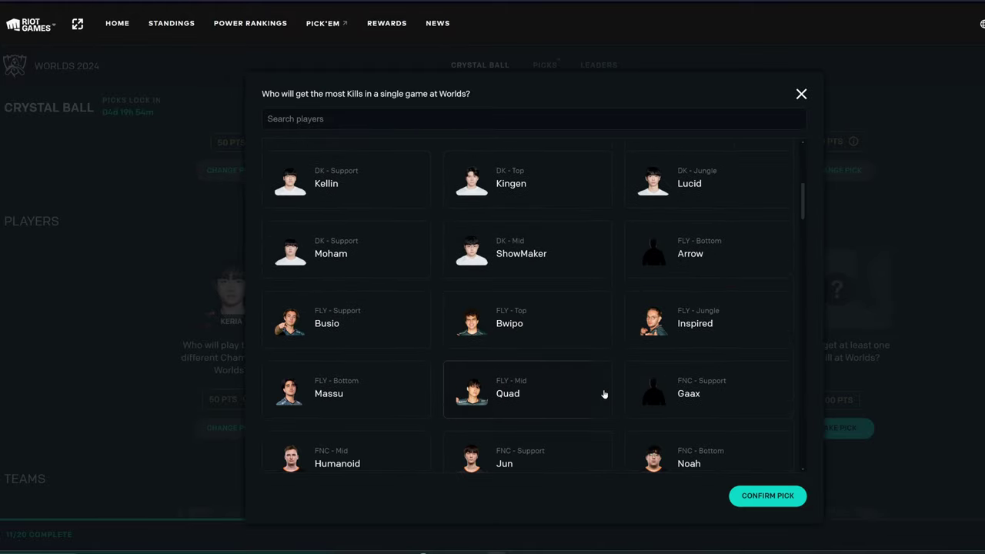
scroll(597, 395, down, 5)
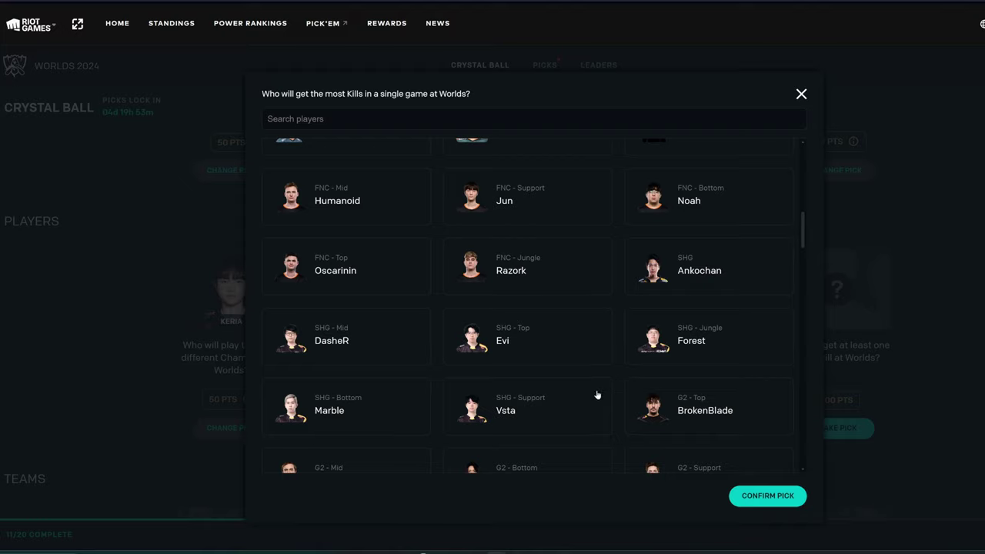
scroll(583, 428, down, 3)
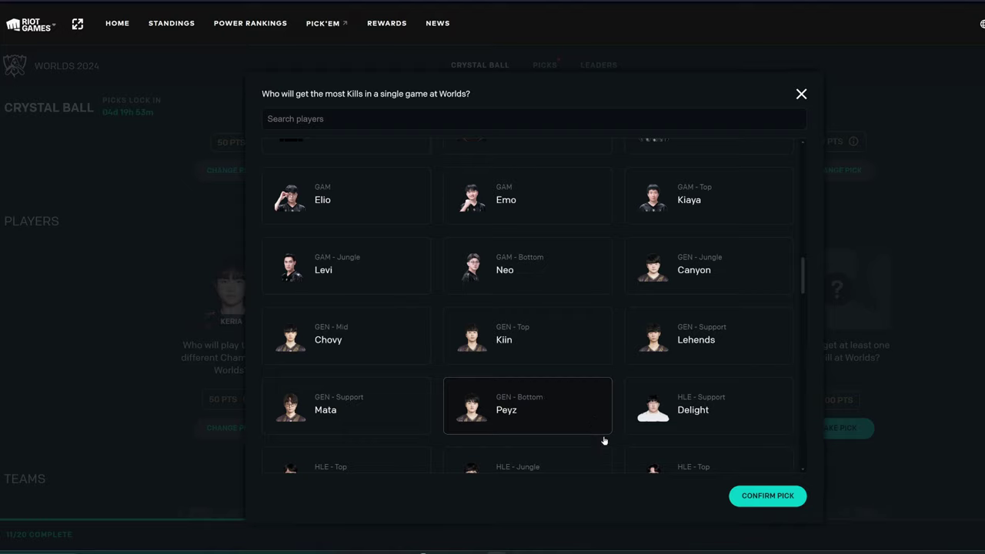
click(768, 498)
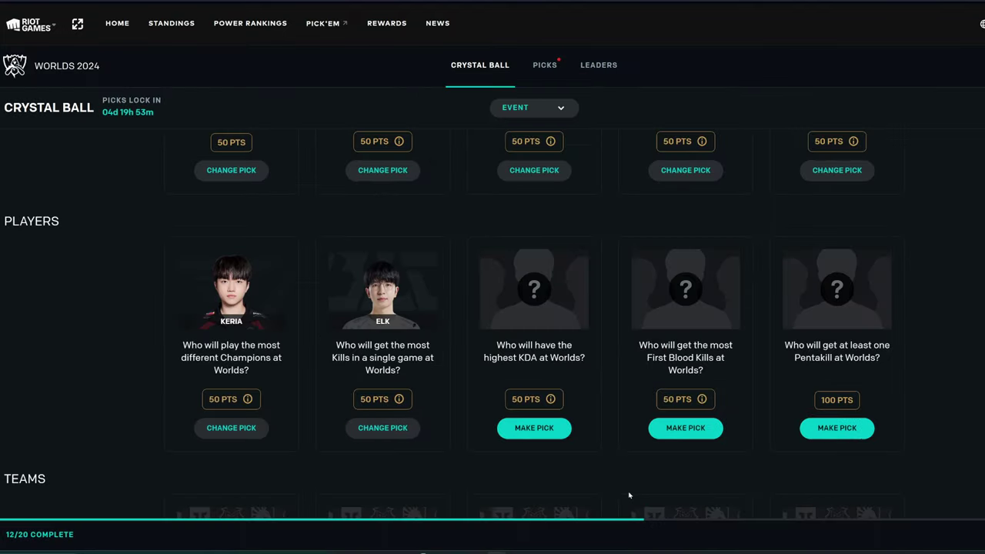
Step: Answer the Players question about the highest KDA at Worlds with GEN mid player Chovy and confirm the pick
click(544, 430)
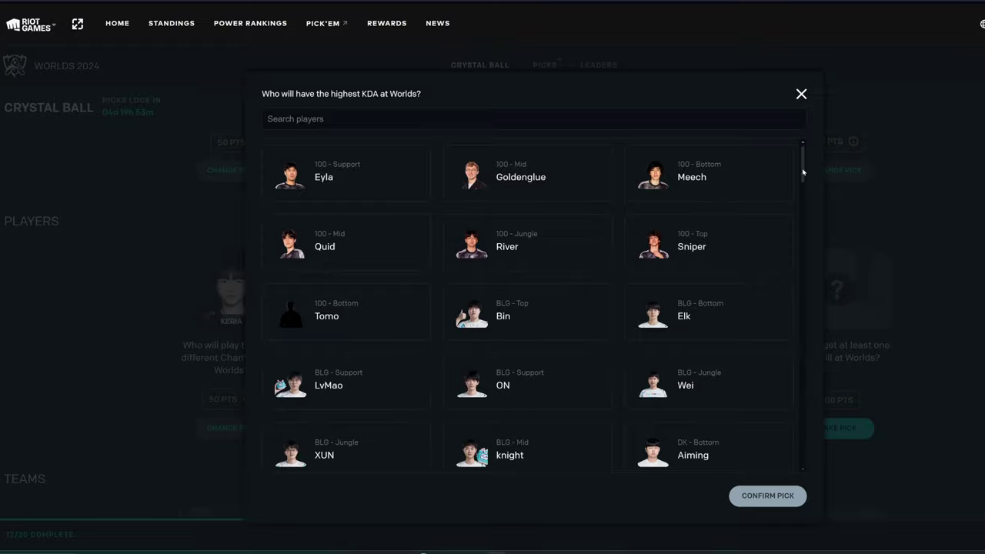
drag(802, 169, 797, 478)
scroll(578, 425, up, 2)
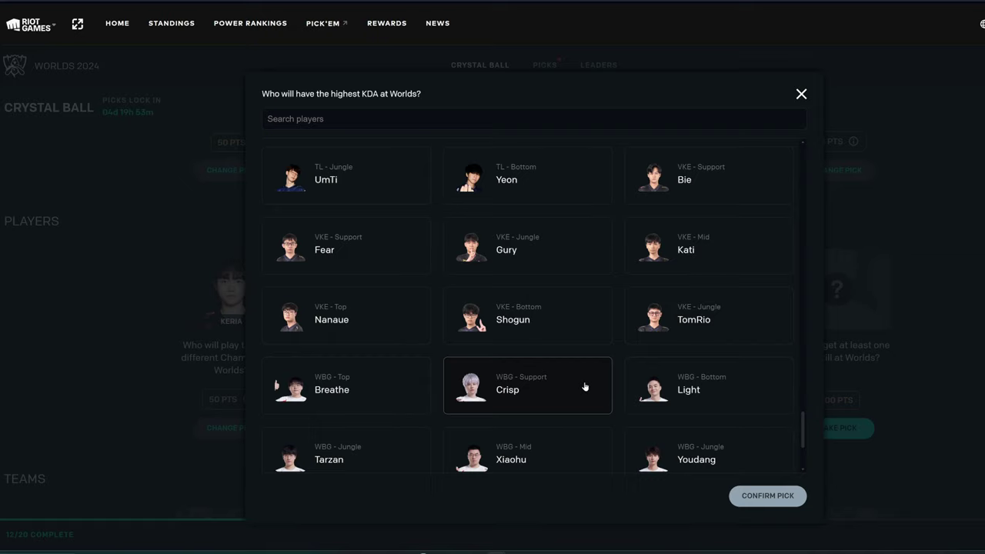
scroll(586, 383, up, 4)
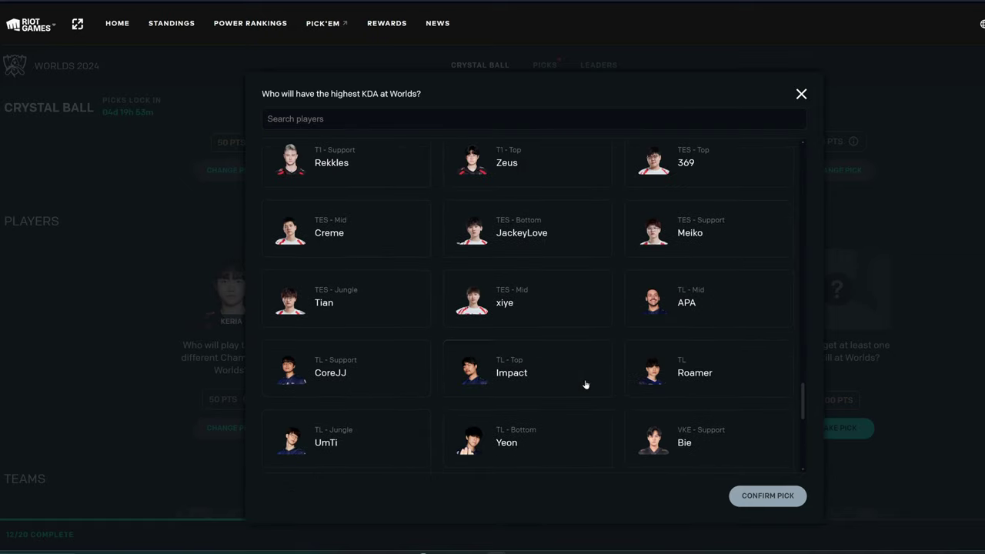
scroll(585, 383, up, 3)
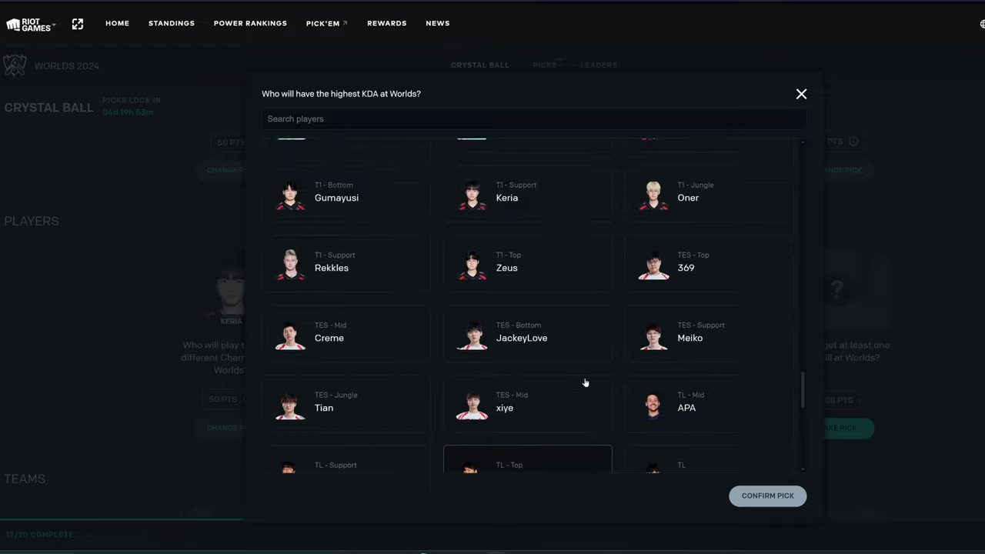
scroll(589, 370, up, 2)
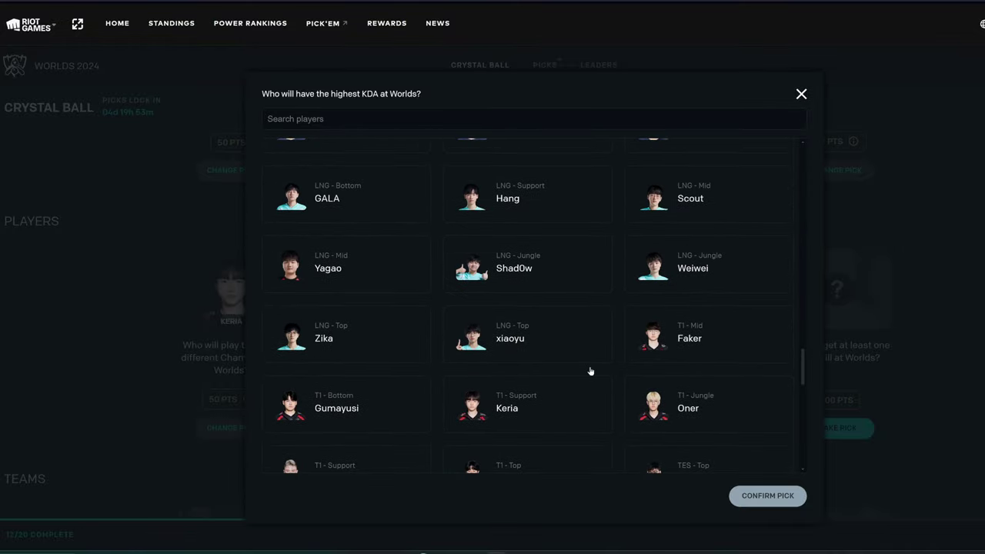
scroll(580, 344, up, 2)
scroll(580, 341, up, 4)
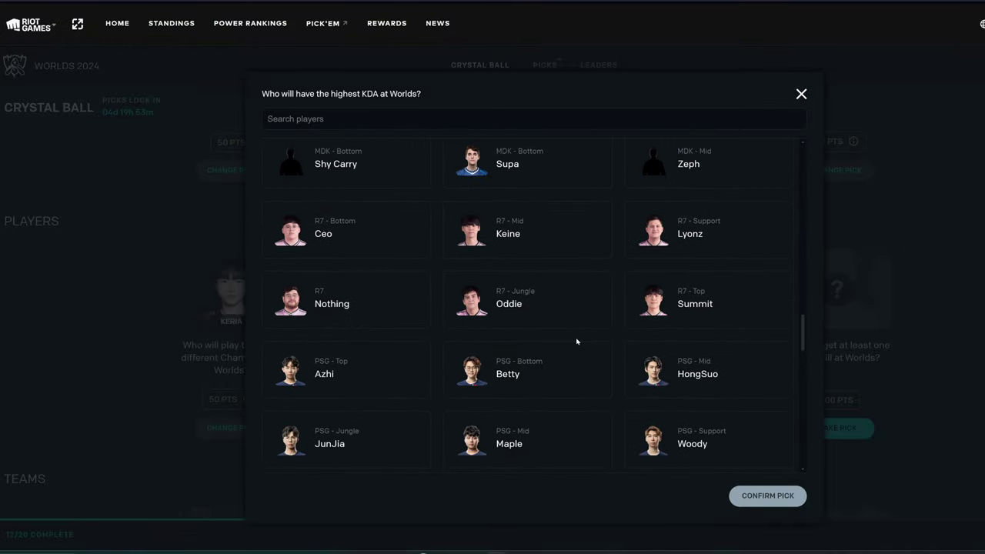
scroll(577, 338, up, 3)
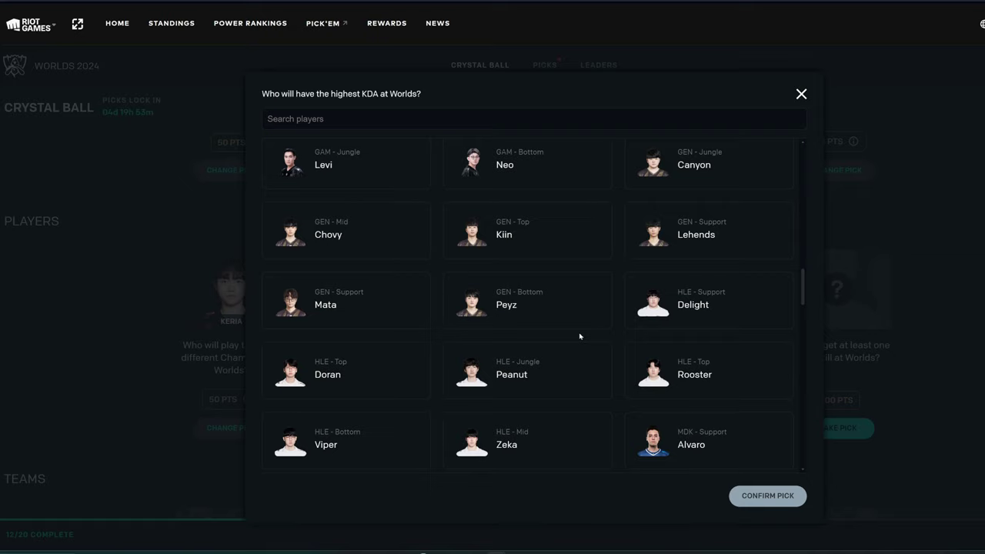
scroll(585, 333, up, 1)
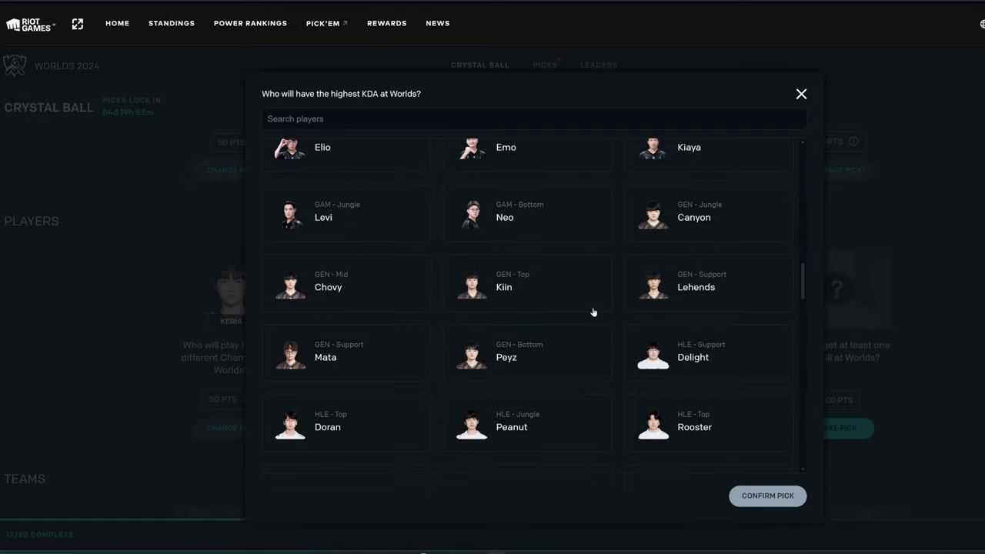
click(389, 291)
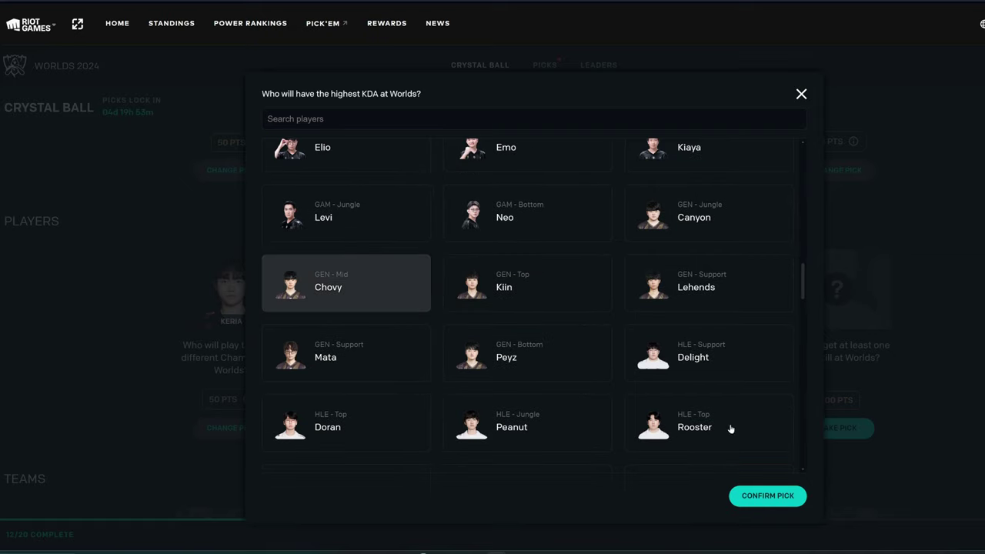
click(784, 499)
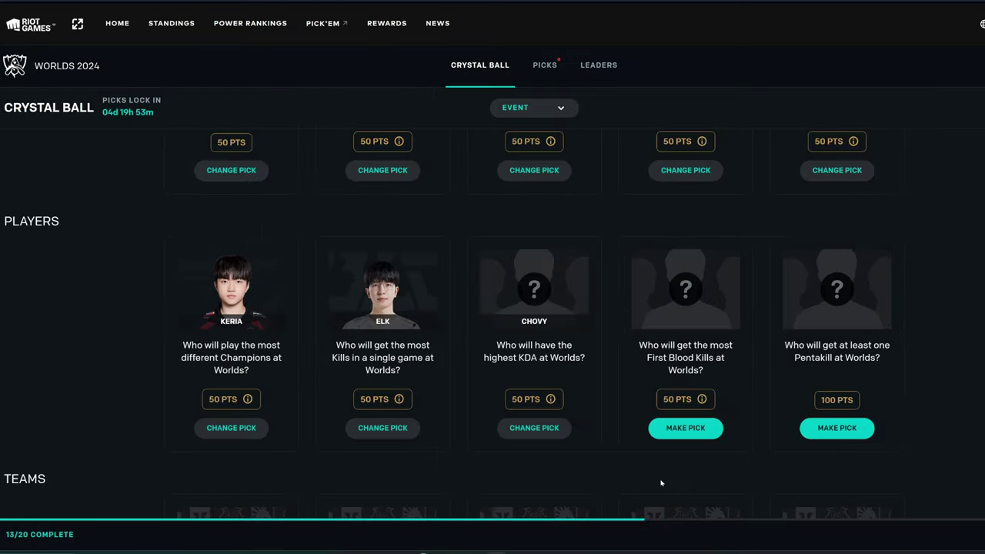
Step: Review the candidates for most First Blood Kills from 100 through the HLE players and select GEN jungle player Canyon
click(685, 428)
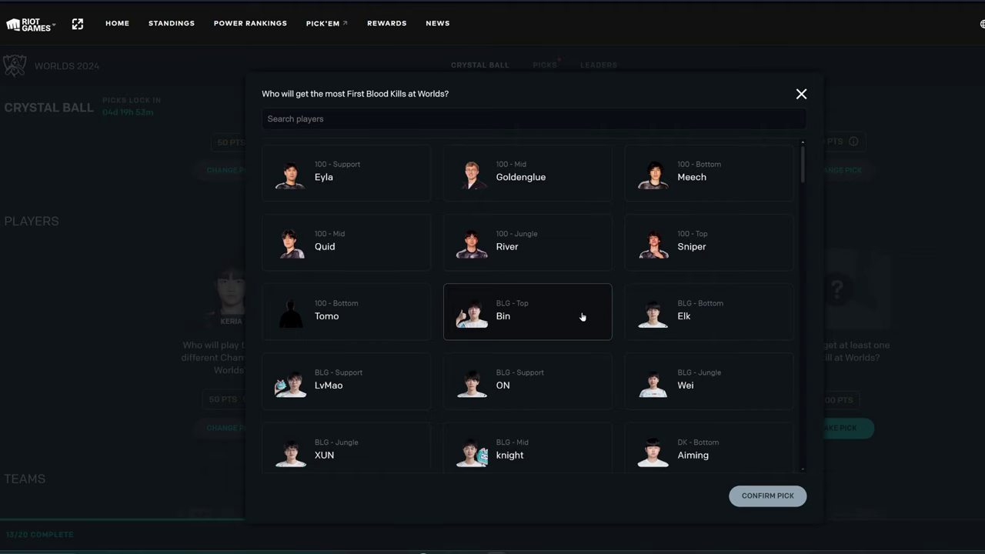
scroll(581, 316, down, 1)
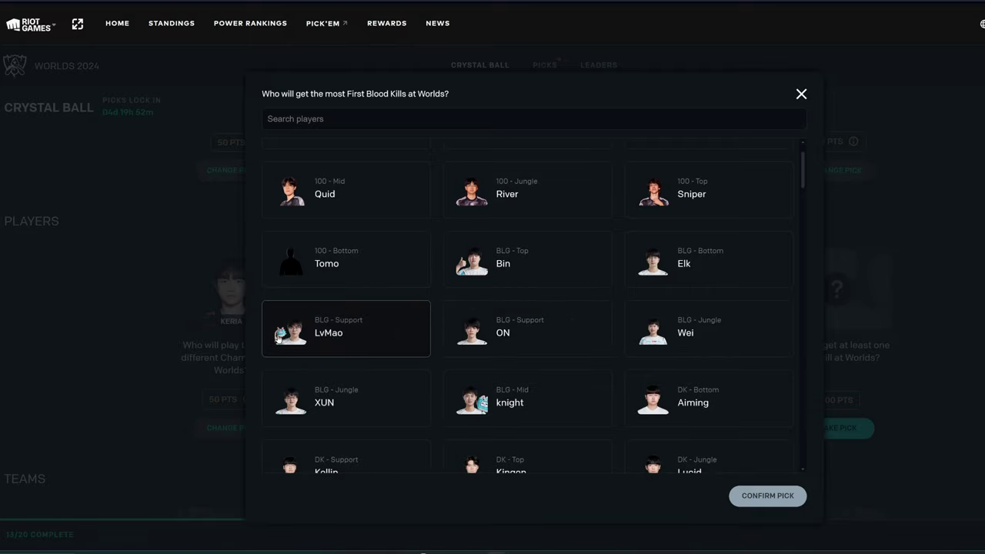
scroll(566, 338, down, 1)
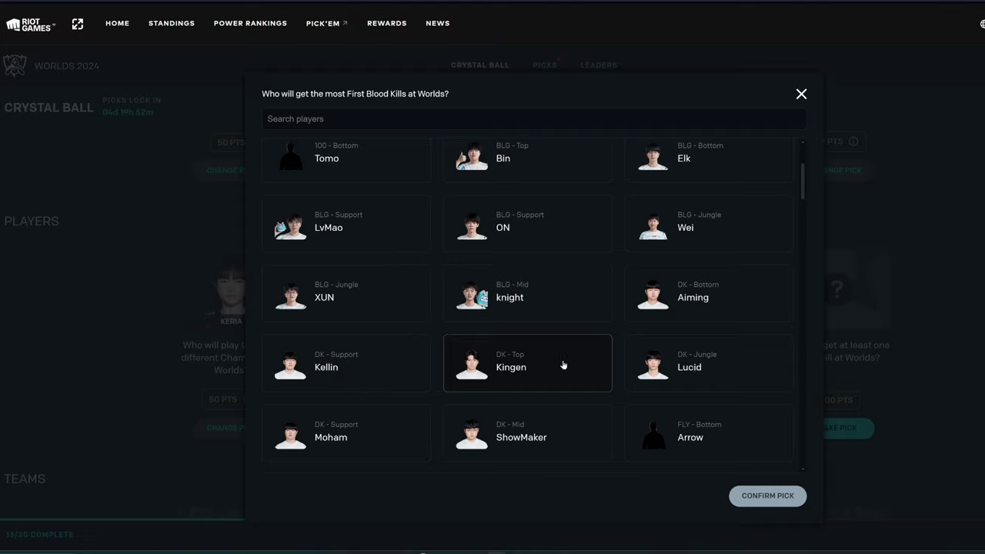
scroll(566, 377, down, 1)
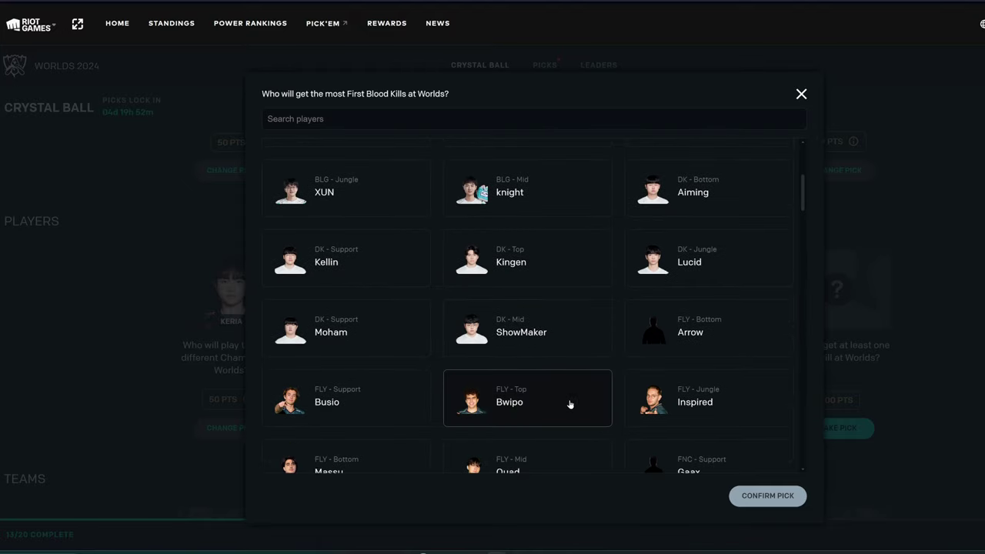
scroll(590, 397, down, 1)
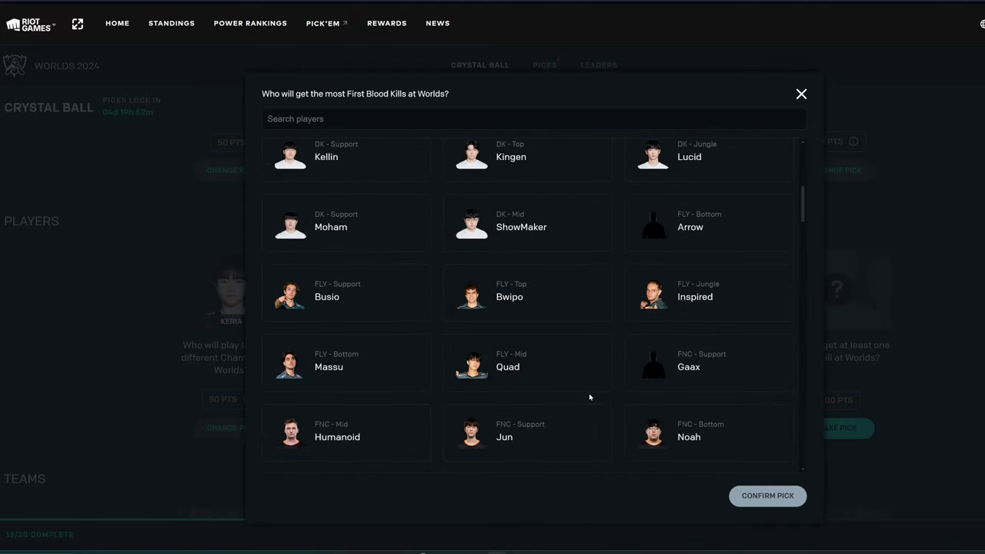
scroll(593, 400, down, 2)
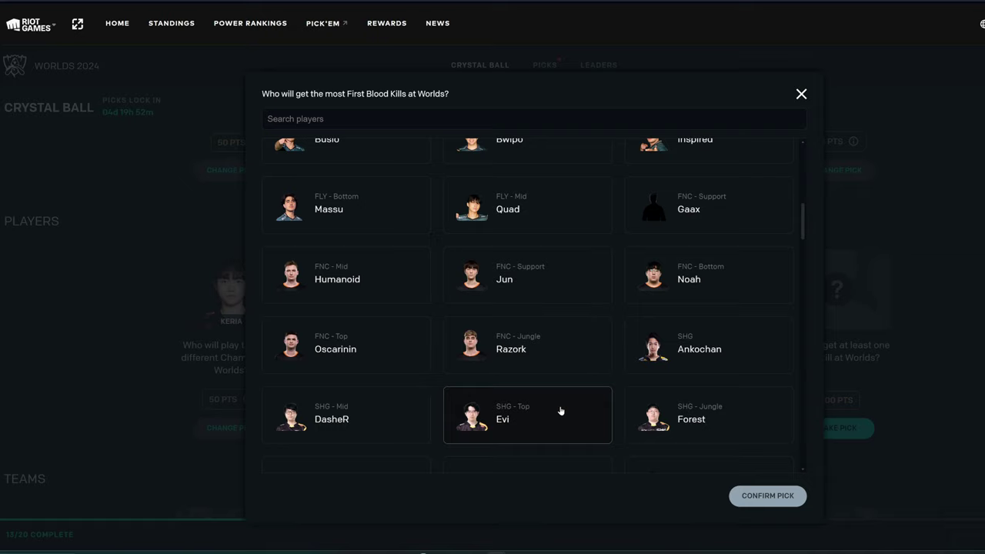
scroll(559, 410, down, 2)
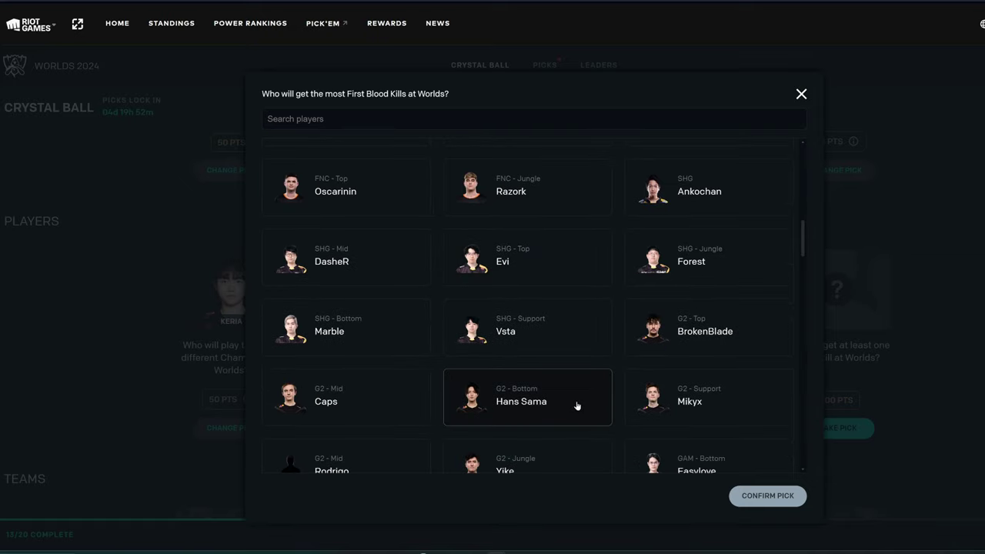
scroll(582, 406, down, 1)
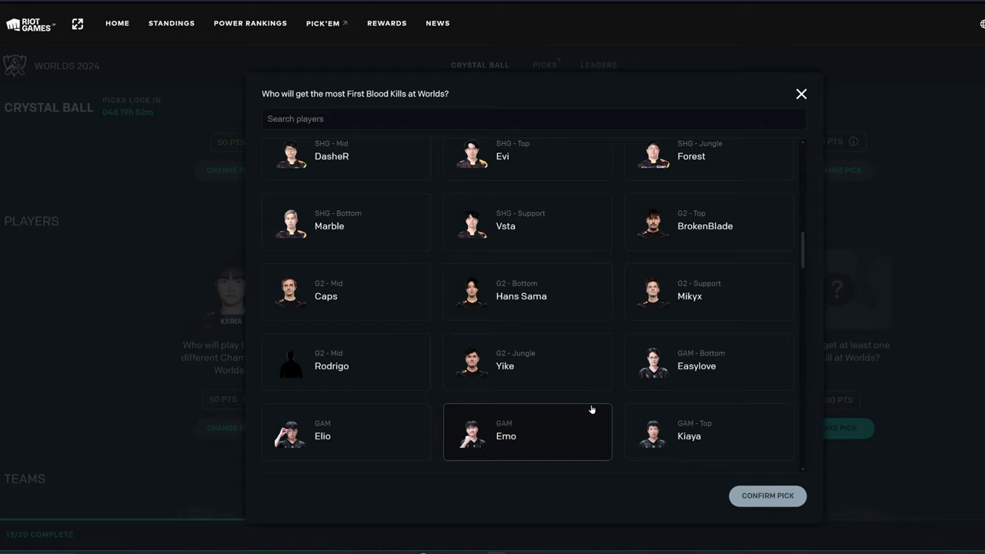
scroll(591, 409, down, 1)
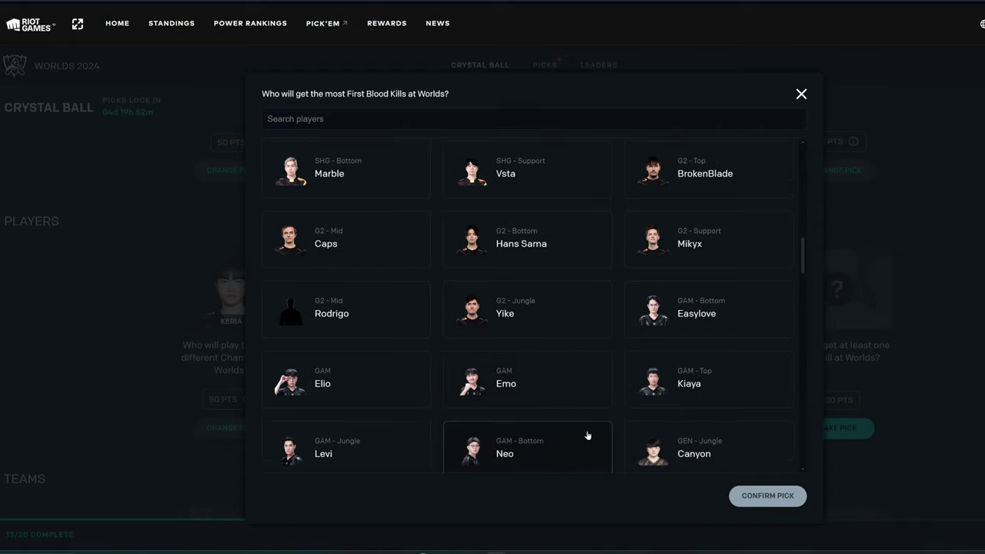
scroll(589, 450, down, 1)
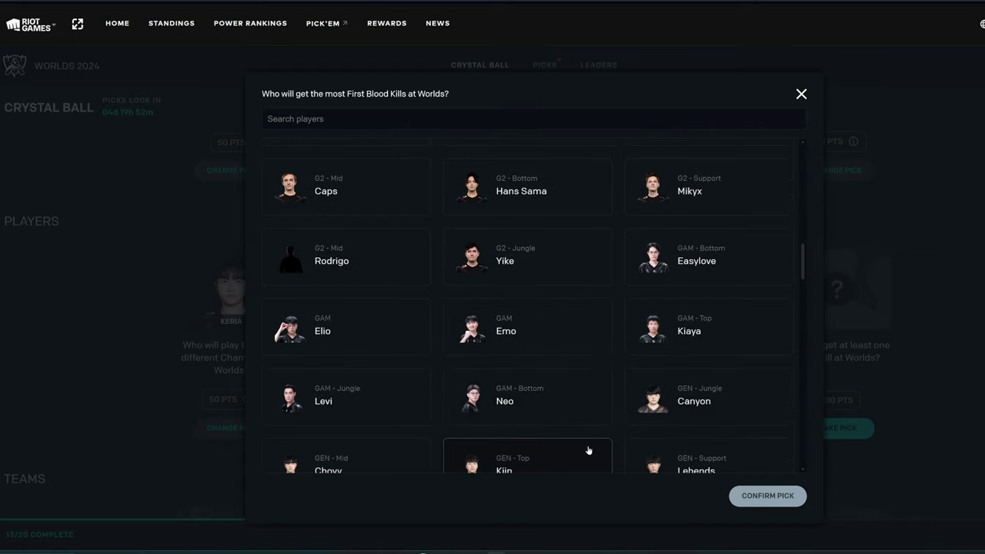
scroll(588, 450, down, 1)
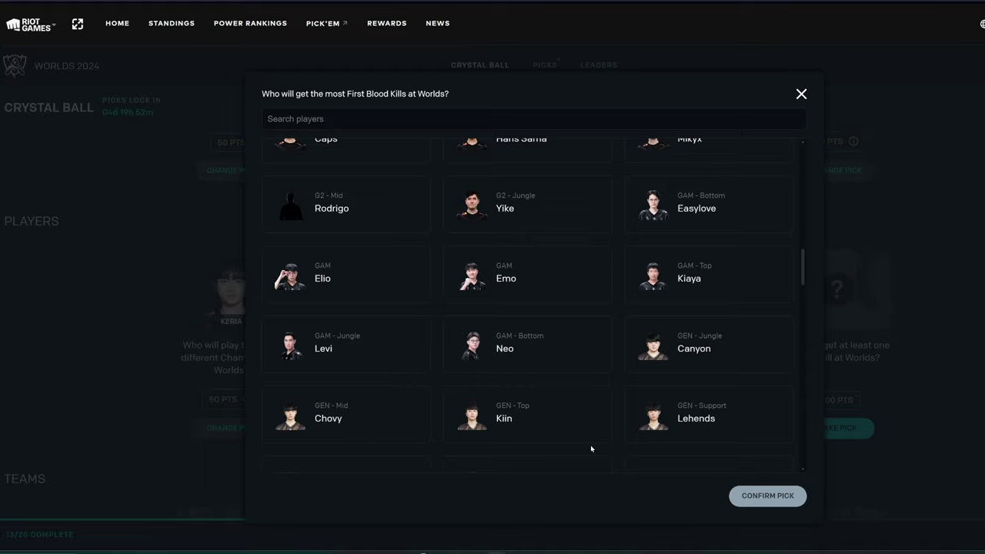
scroll(590, 447, down, 2)
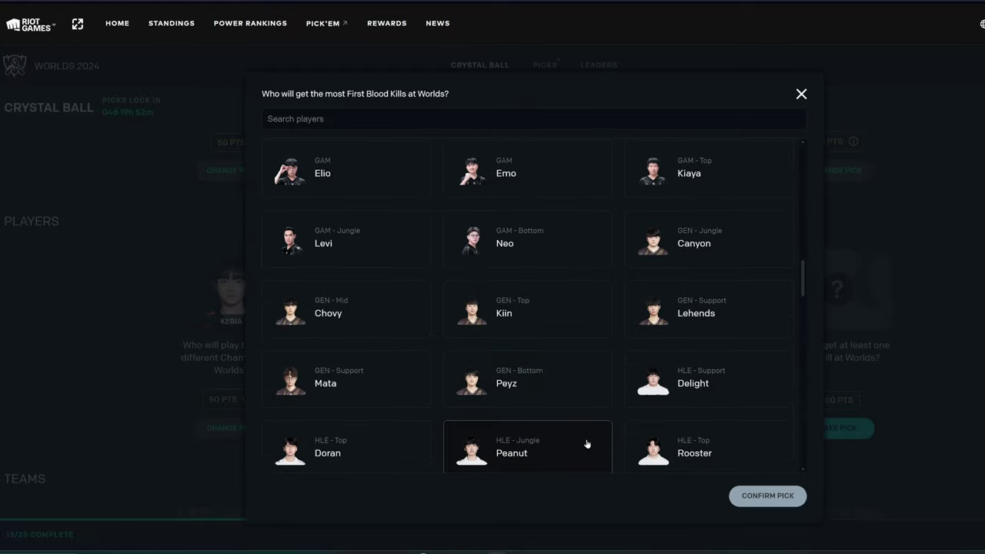
click(668, 258)
Step: Check the remaining candidates for most First Blood Kills from HLE through the TL and VKE players, and confirm the Canyon pick
scroll(595, 356, down, 3)
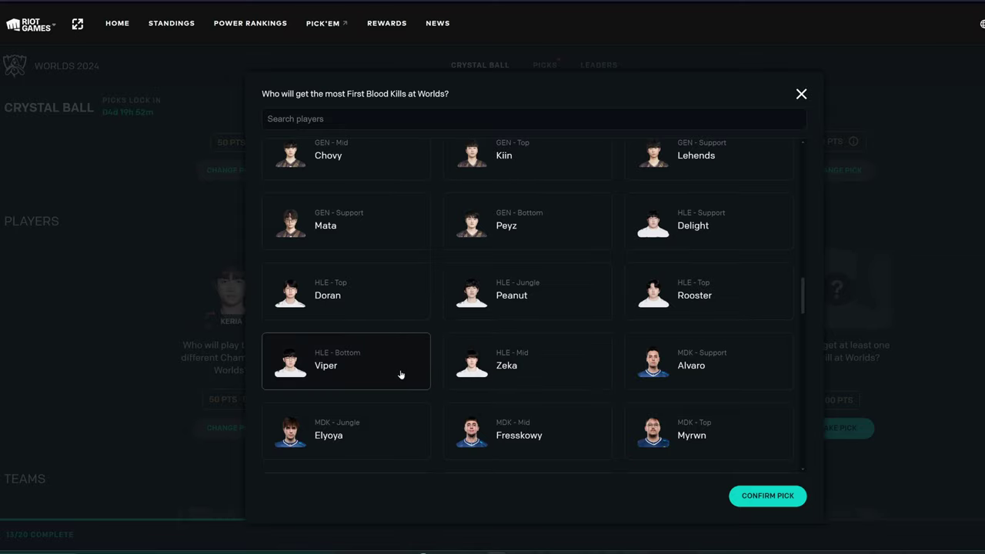
scroll(400, 375, down, 3)
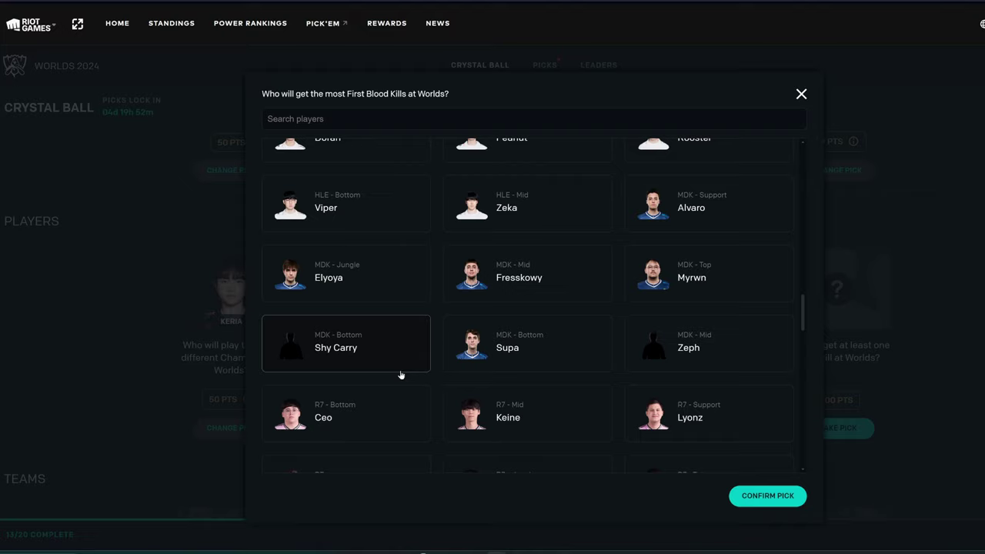
scroll(383, 374, down, 1)
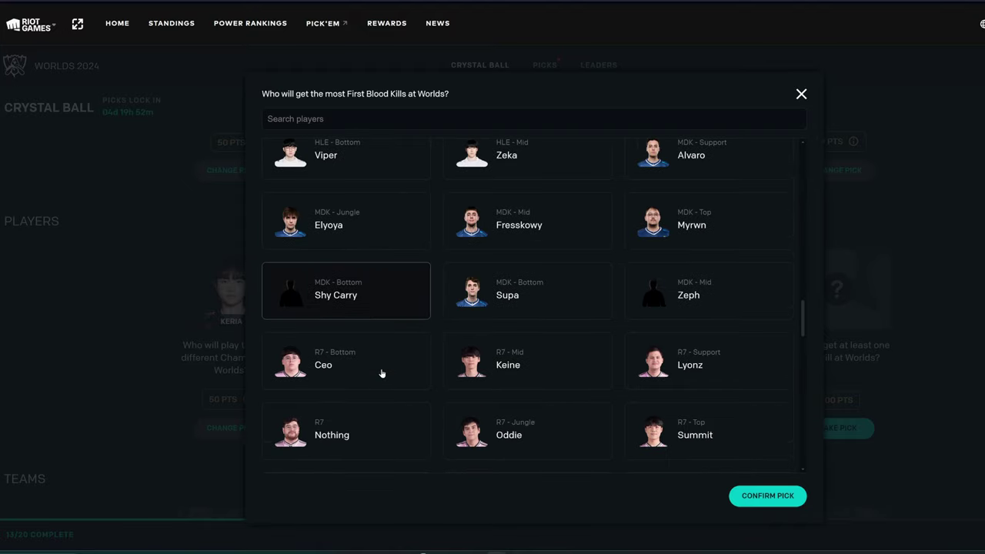
scroll(380, 370, down, 1)
scroll(375, 363, down, 1)
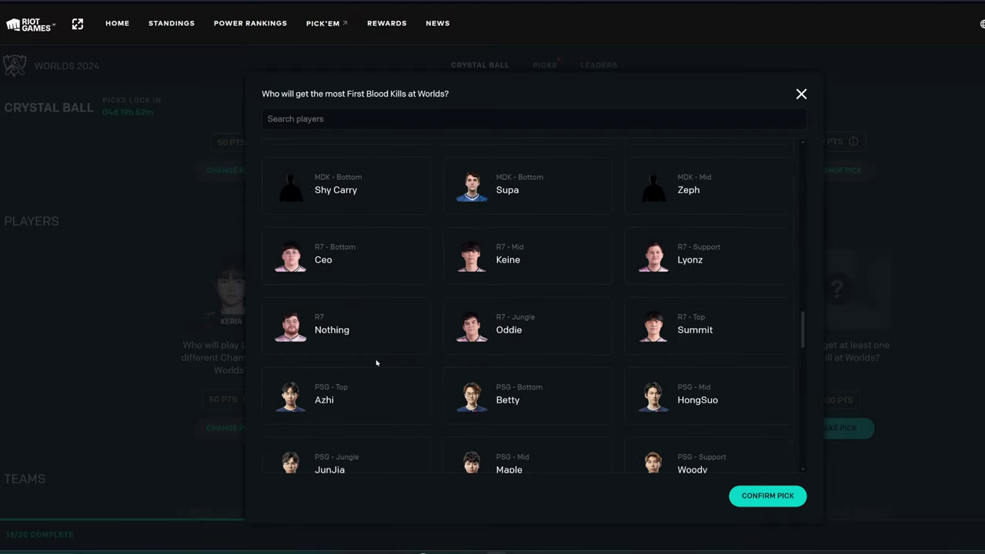
scroll(375, 363, down, 2)
scroll(376, 362, down, 1)
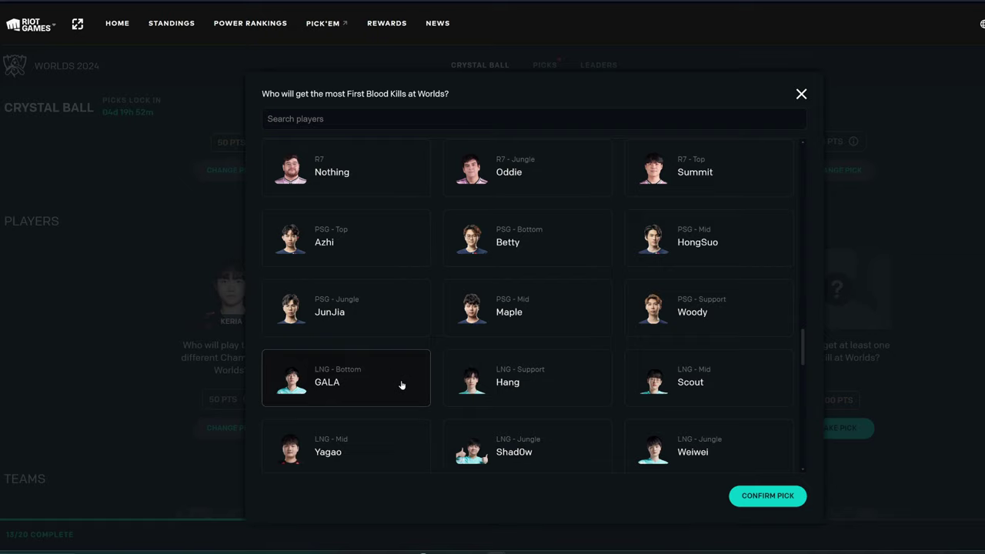
scroll(401, 386, down, 2)
scroll(406, 387, down, 2)
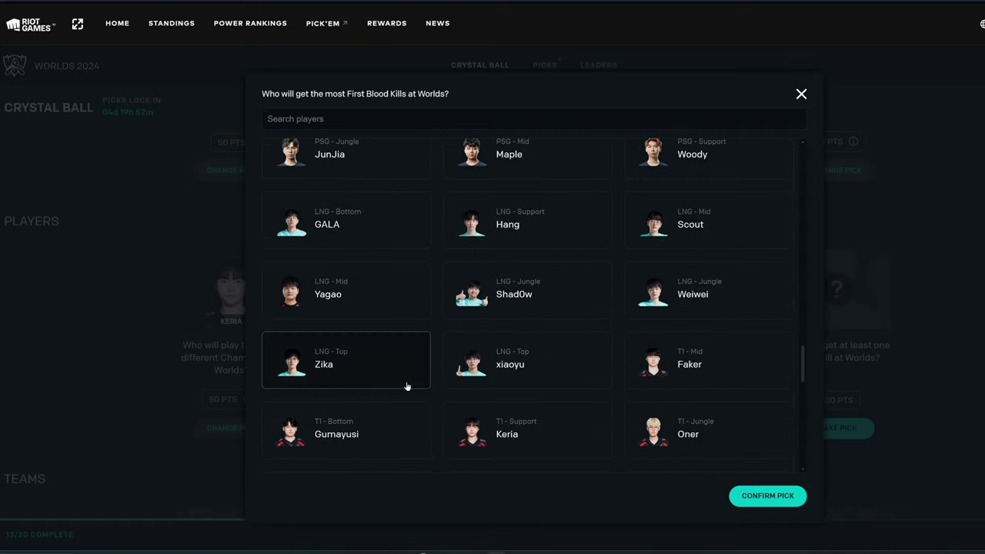
scroll(408, 387, down, 1)
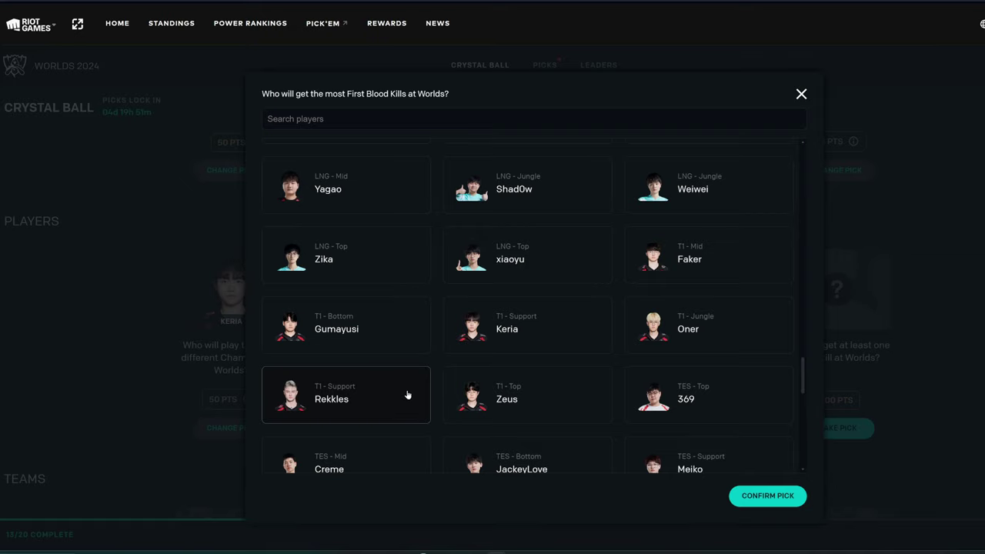
scroll(408, 395, down, 1)
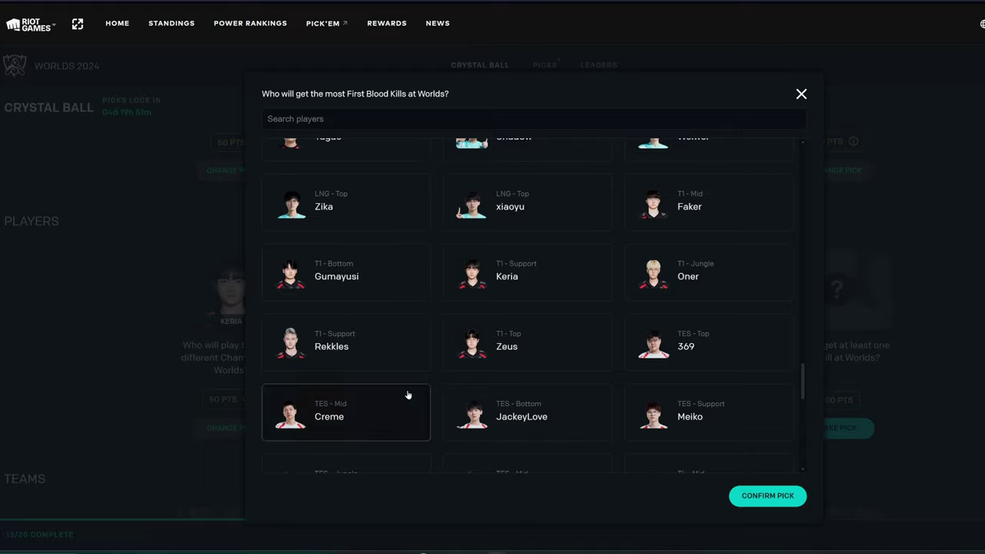
scroll(407, 395, down, 1)
scroll(399, 387, down, 3)
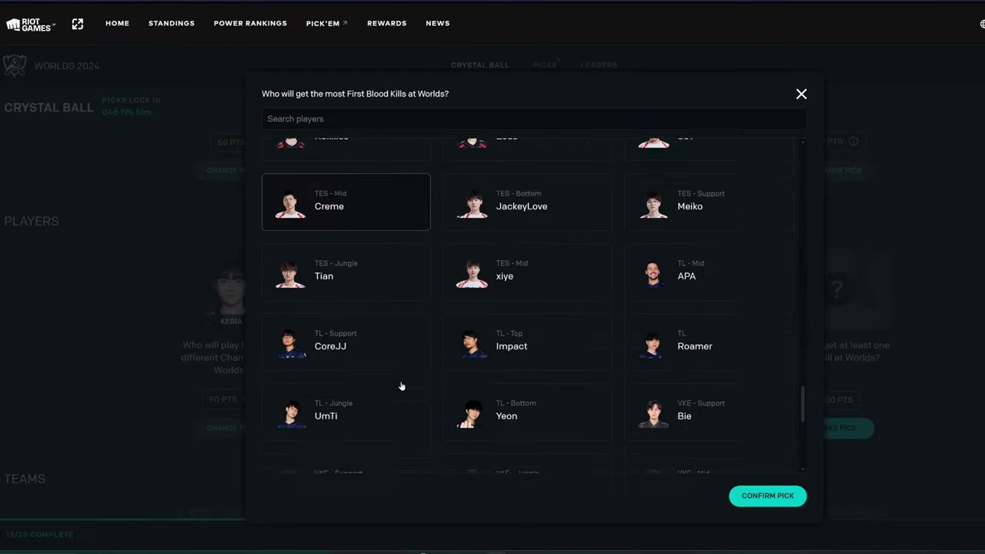
click(759, 502)
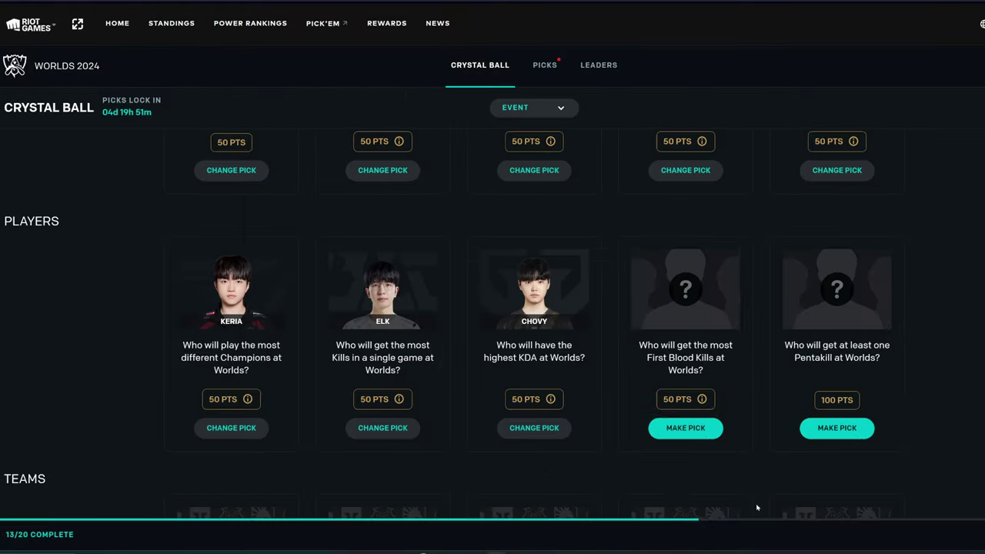
Step: Look at the Players question about getting at least one Pentakill and recheck the existing Event and Champions picks
click(855, 430)
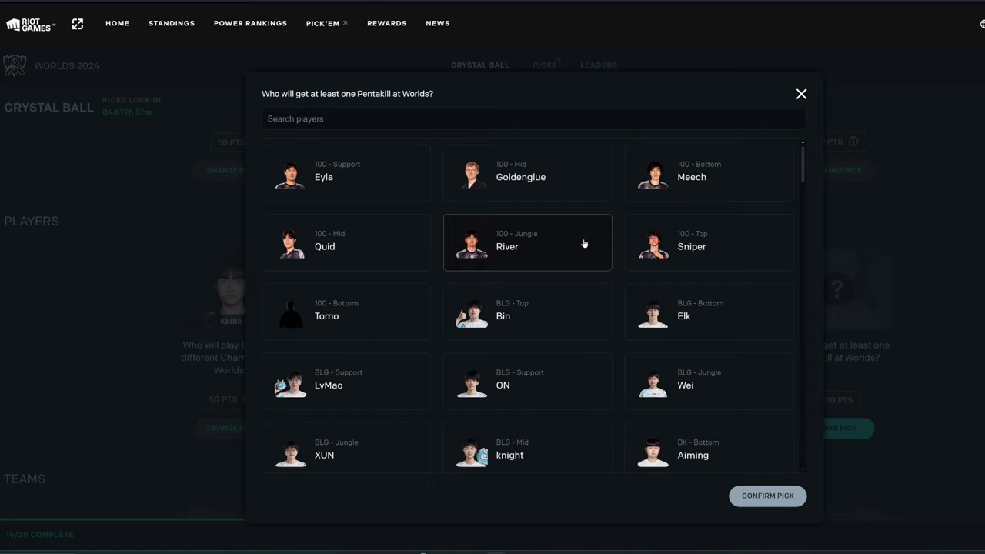
click(800, 93)
scroll(233, 250, up, 2)
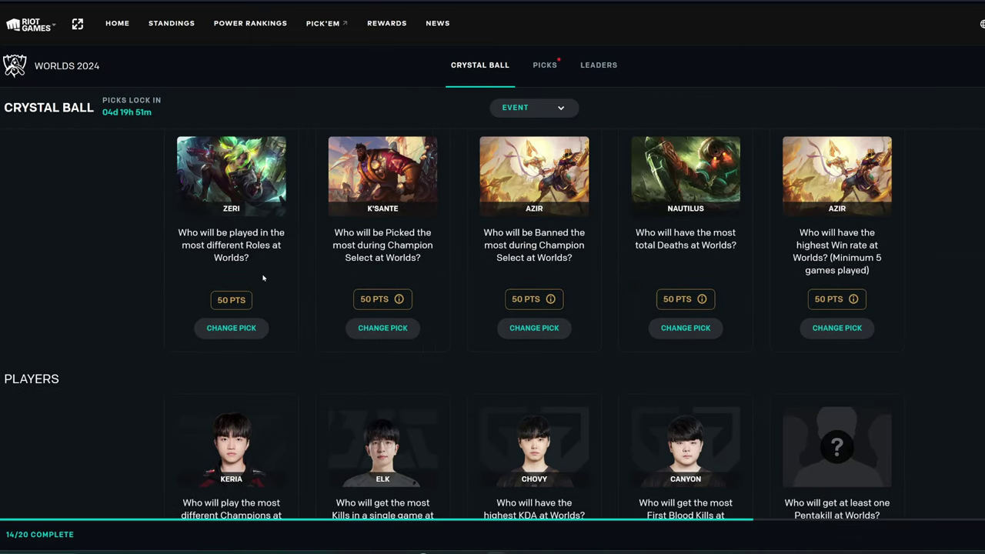
scroll(561, 271, up, 4)
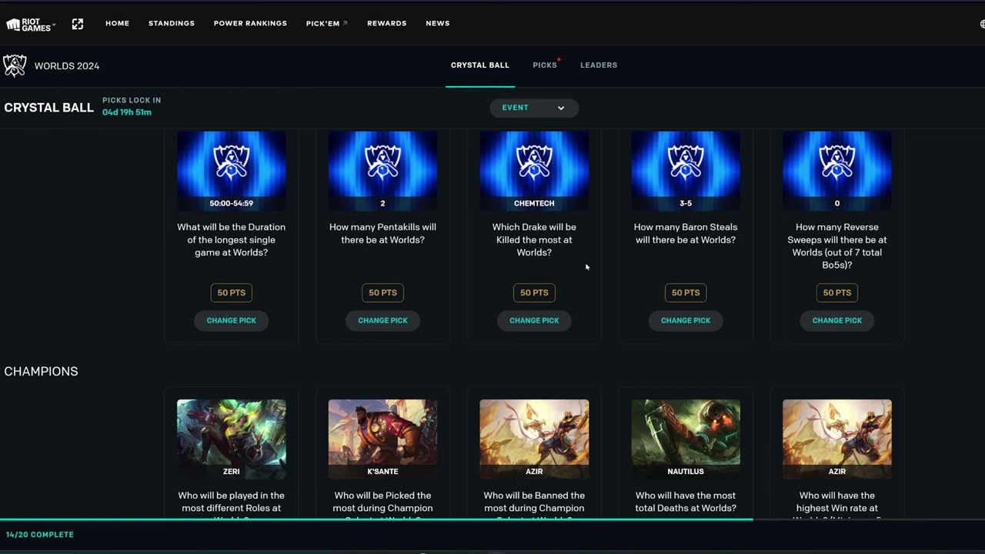
scroll(462, 275, down, 5)
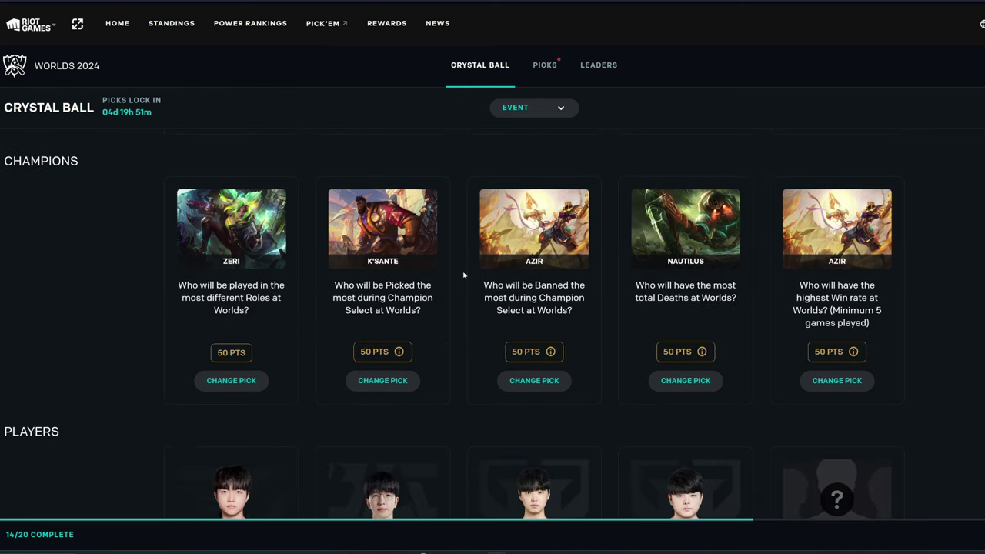
Step: Open the pick list for the Players question about who will get at least one Pentakill
click(830, 428)
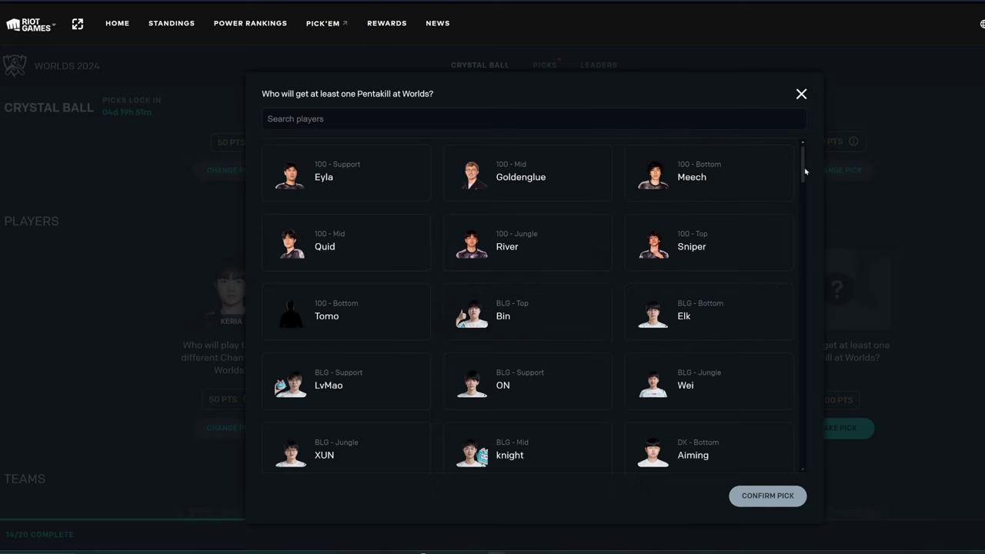
scroll(805, 171, down, 1)
key(ctrl+t)
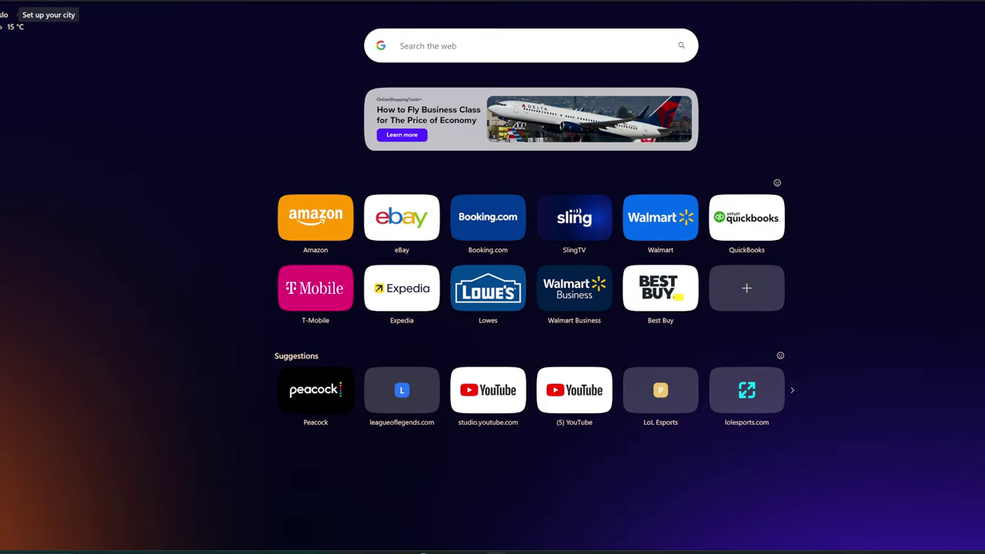
key(ctrl+w)
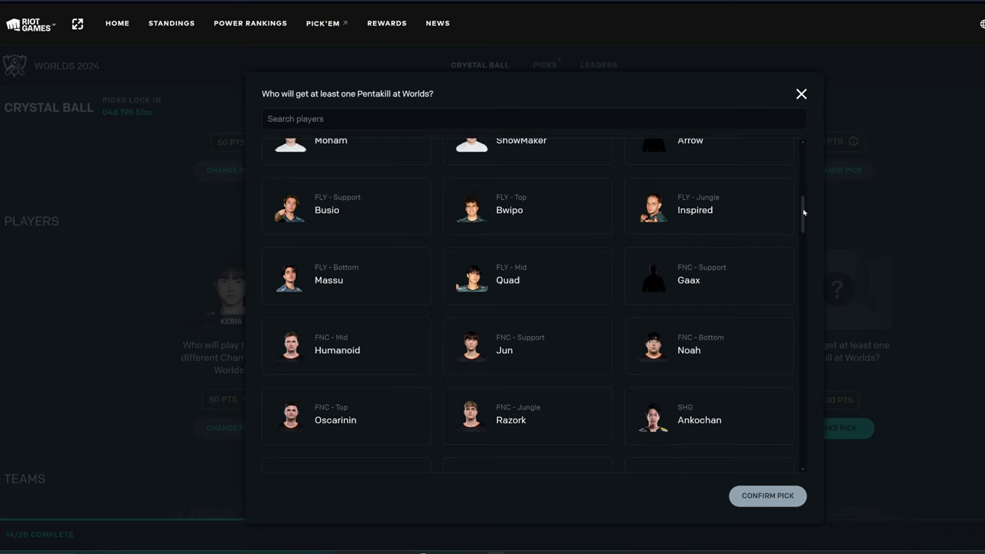
key(ctrl+t)
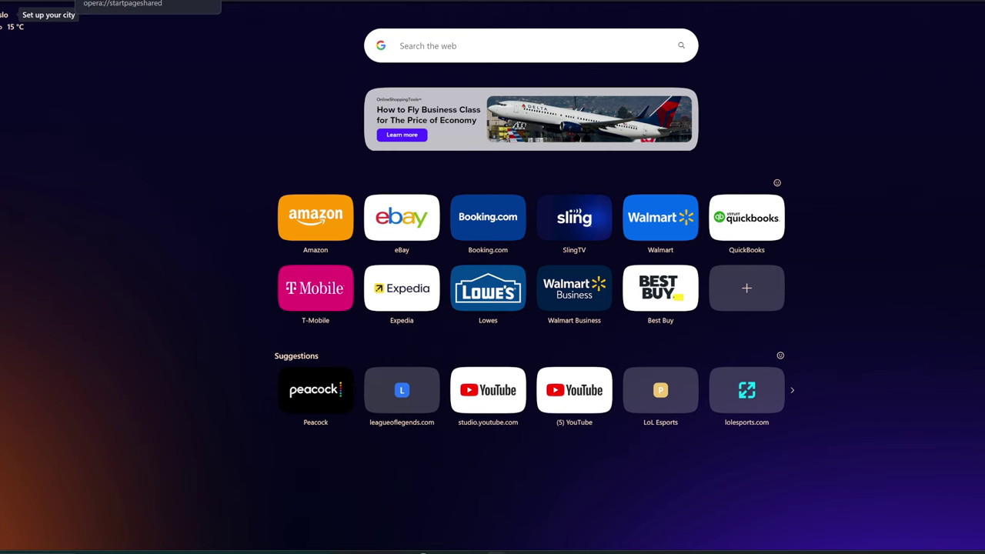
key(ctrl+w)
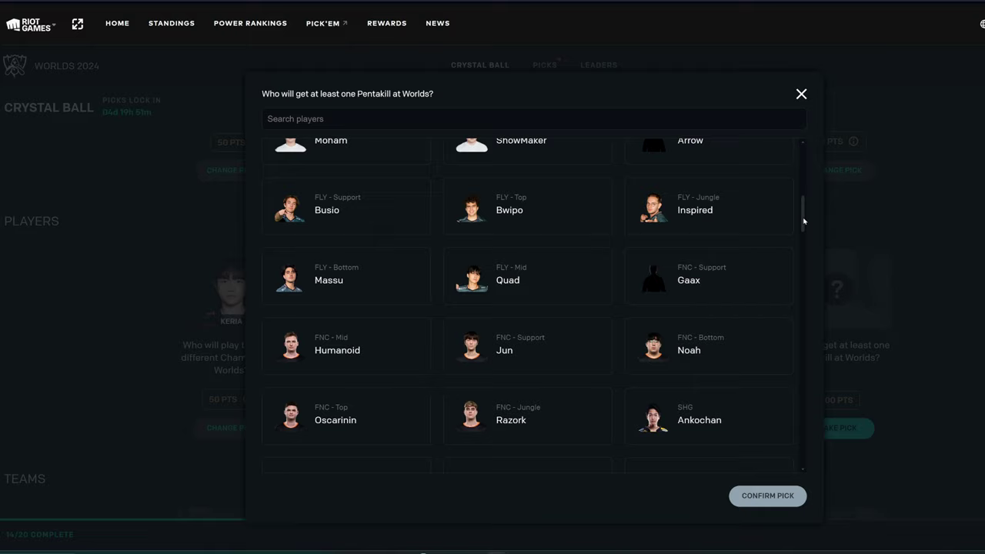
Step: Answer the Players question about getting at least one Pentakill with TES bottom player JackeyLove and confirm the pick
drag(803, 220, 806, 475)
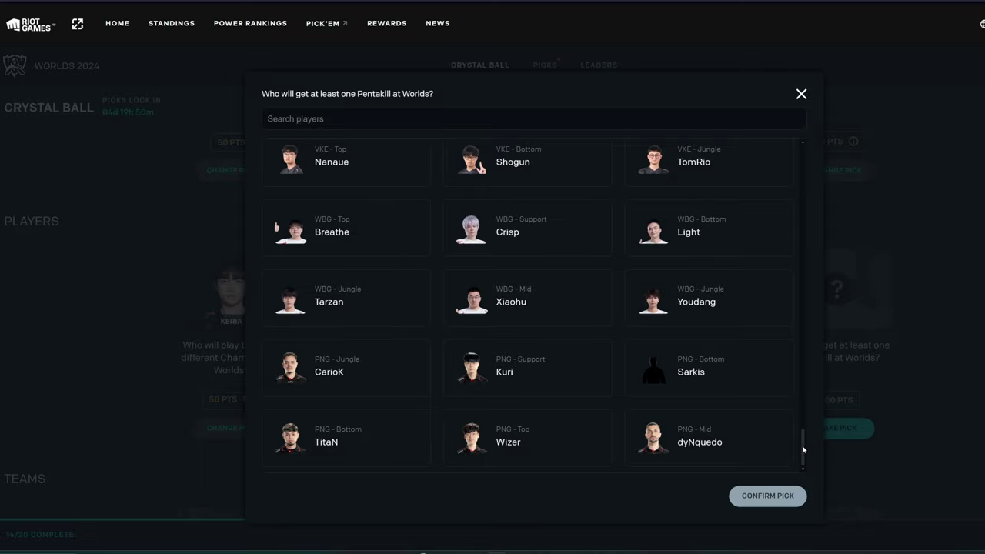
drag(803, 450, 798, 387)
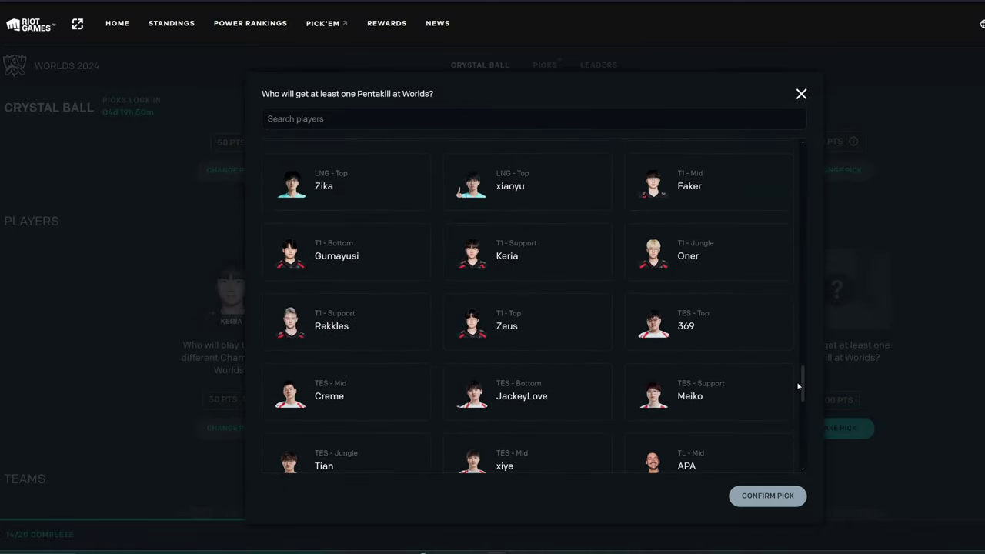
click(590, 392)
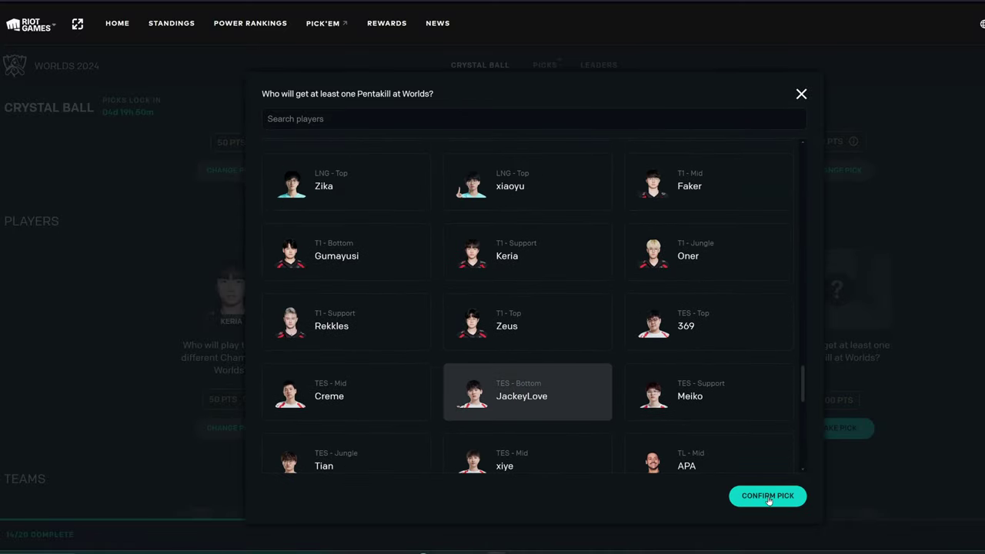
click(767, 494)
scroll(617, 452, down, 4)
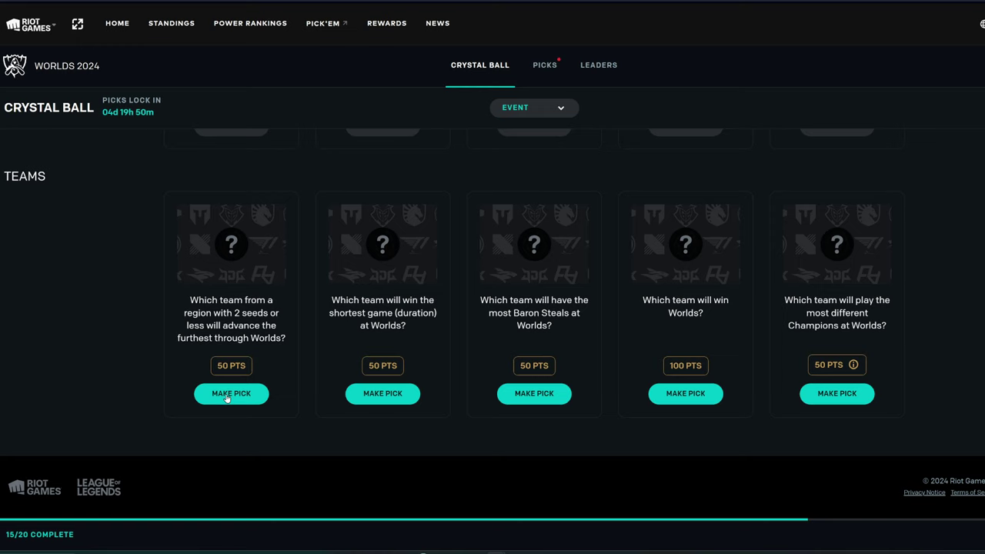
Step: Answer the Teams question about the furthest-advancing team from a region with 2 seeds or less with PSG Talon and confirm
click(227, 395)
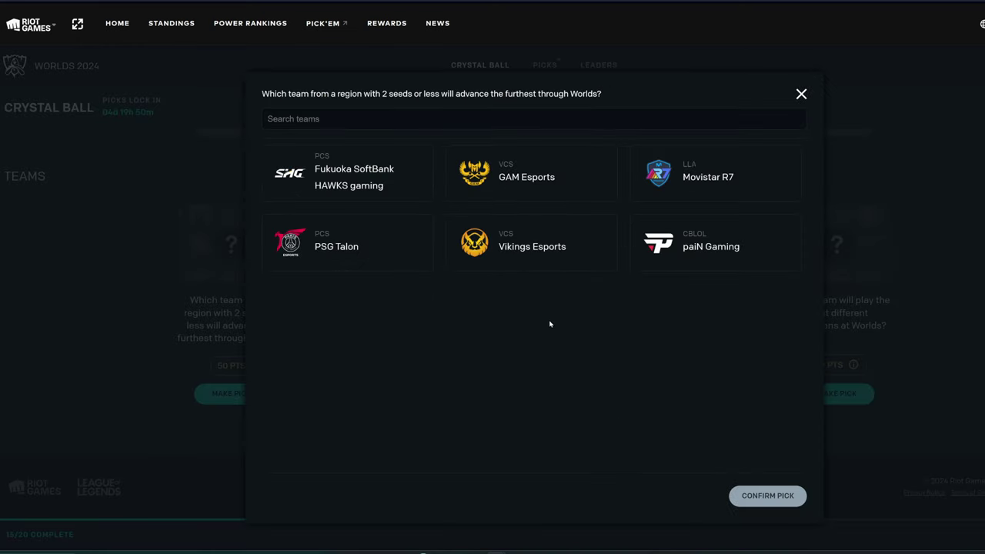
click(386, 248)
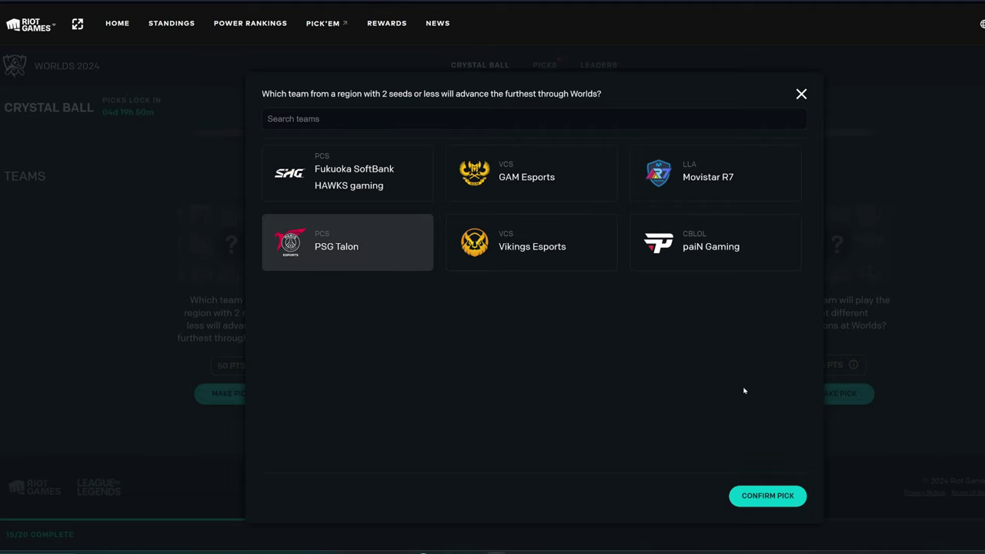
click(782, 496)
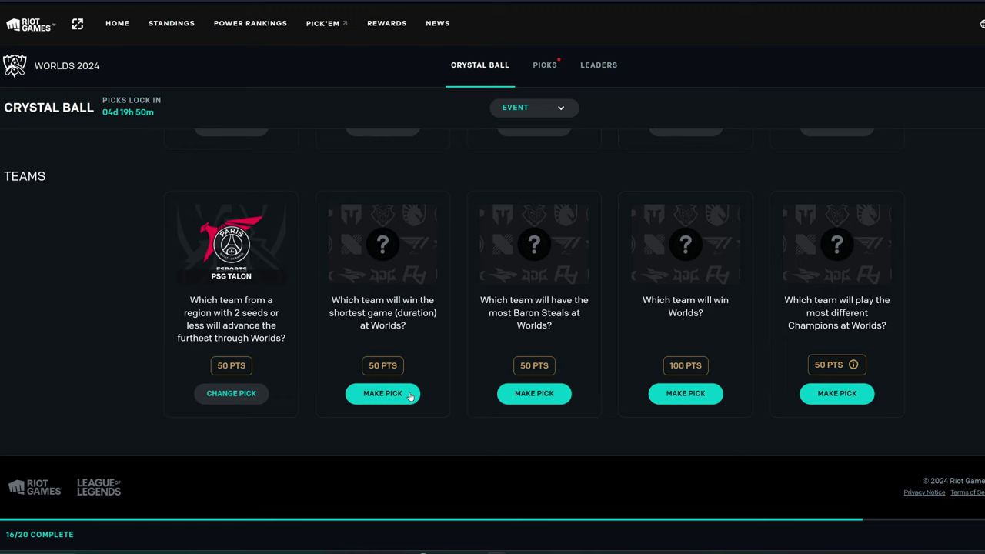
Step: Look through the team list and confirm Gen.G as the team that will win the shortest game at Worlds
click(411, 396)
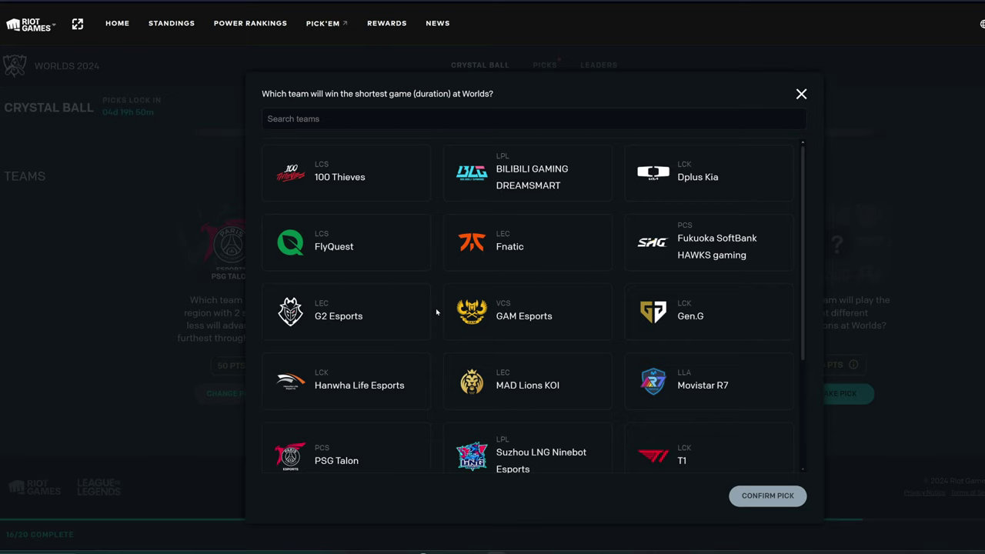
scroll(436, 311, down, 3)
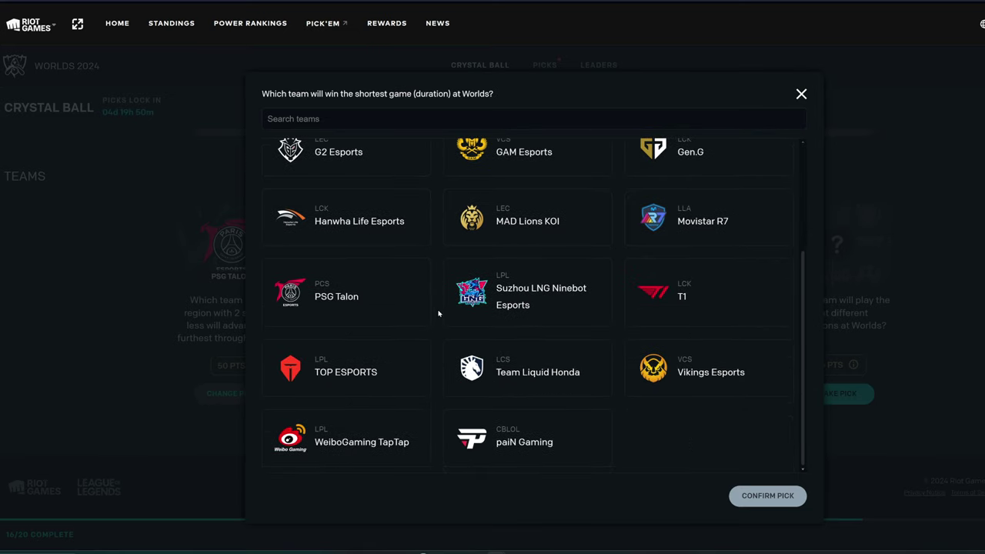
scroll(438, 313, up, 3)
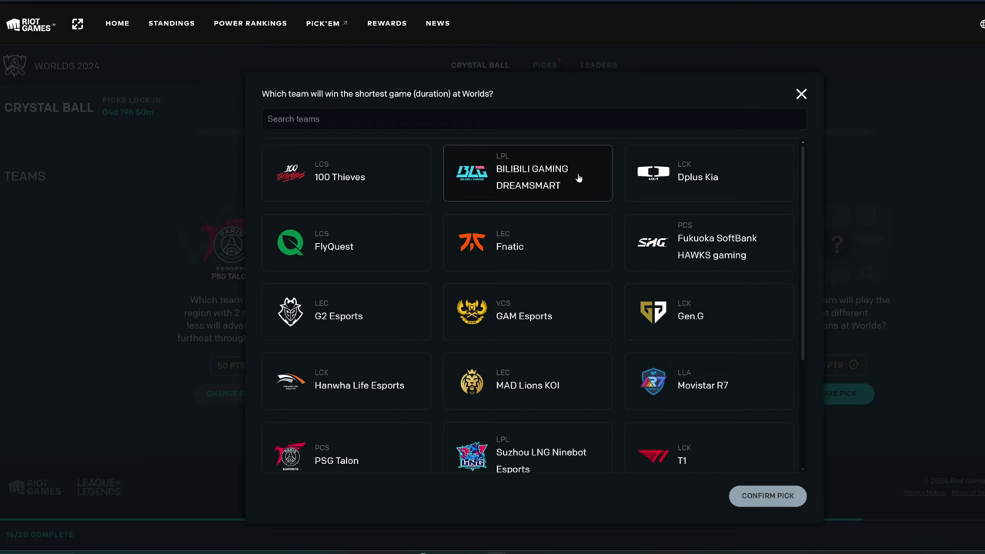
click(692, 313)
click(753, 498)
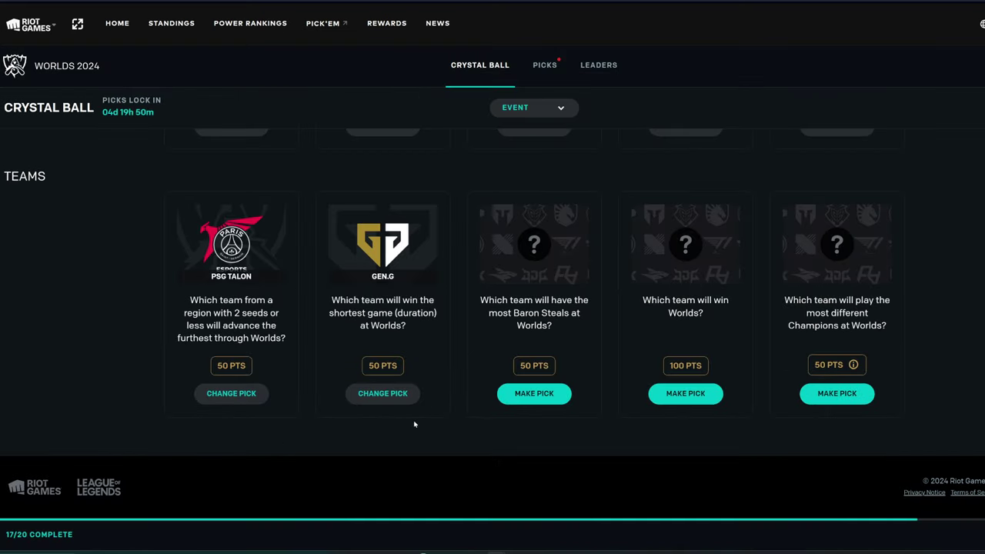
Step: Weigh G2 Esports and T1 for the most Baron Steals at Worlds, and confirm PSG Talon as the pick
click(536, 400)
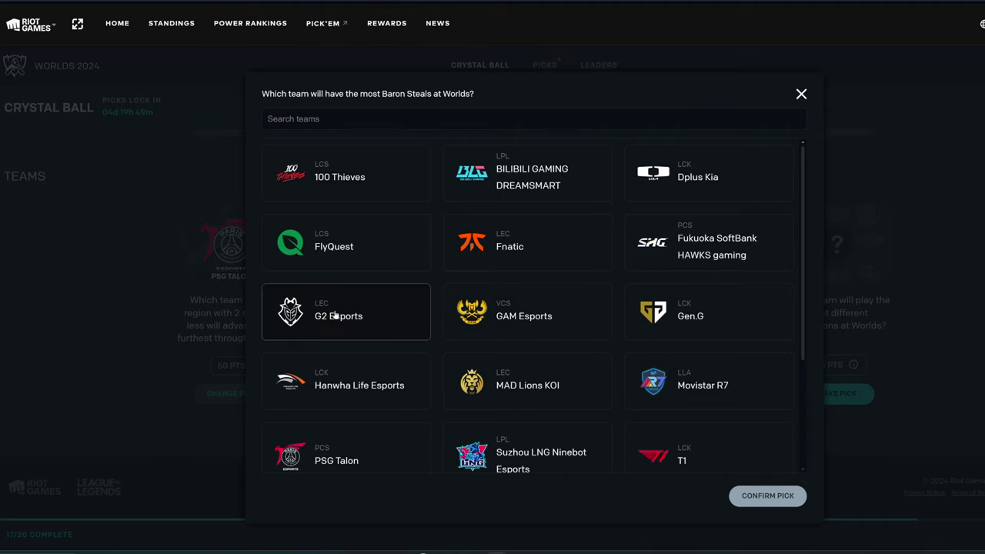
click(396, 317)
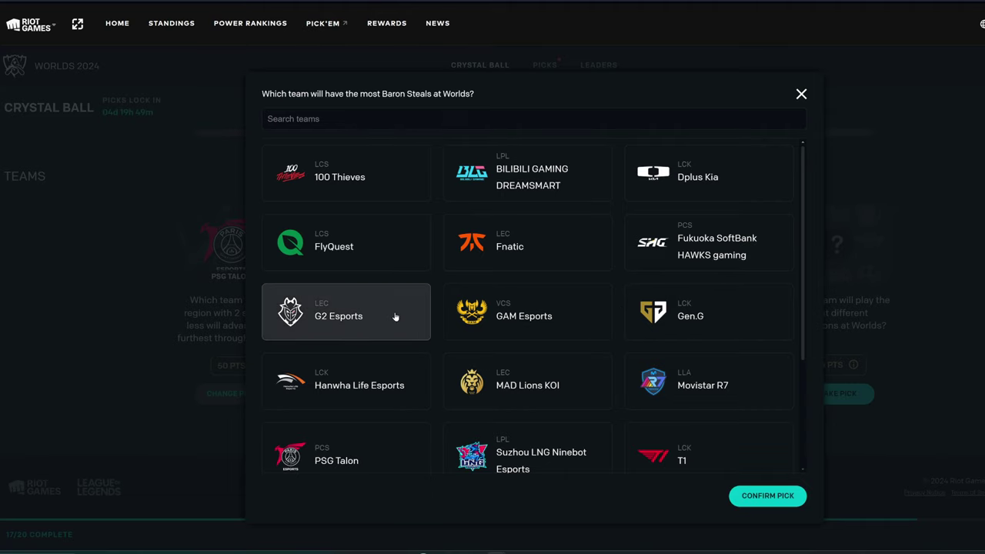
scroll(404, 315, down, 1)
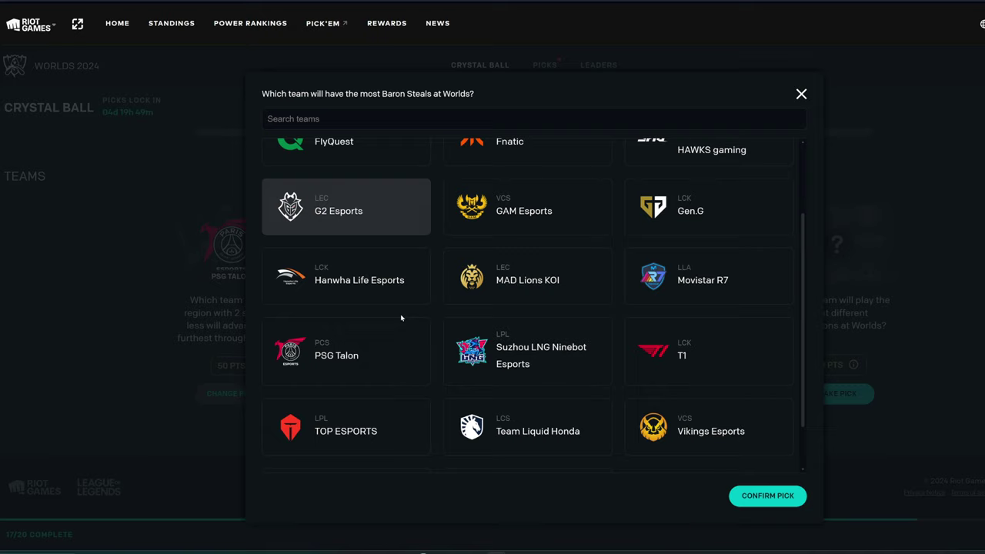
click(741, 376)
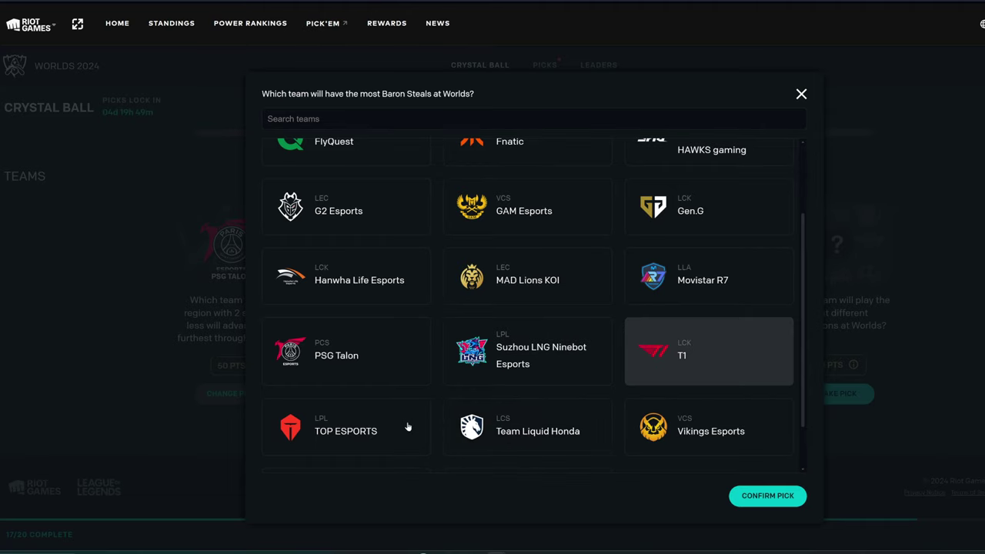
scroll(433, 405, down, 1)
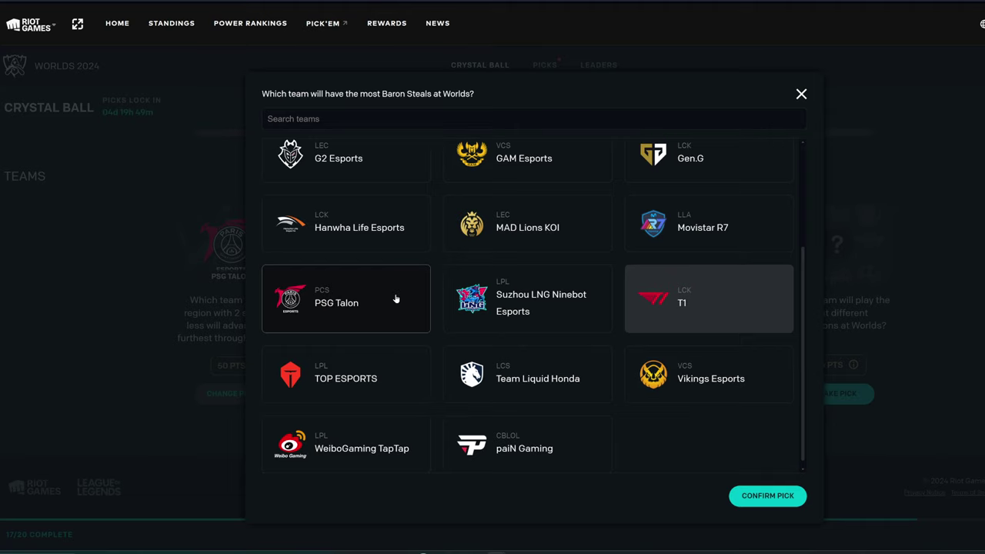
scroll(395, 298, up, 3)
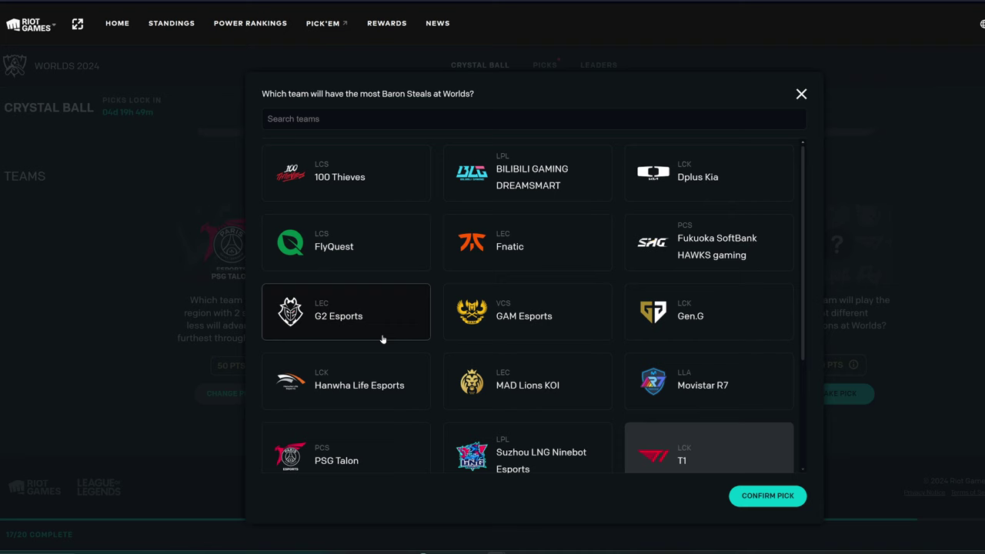
scroll(383, 339, down, 2)
click(395, 369)
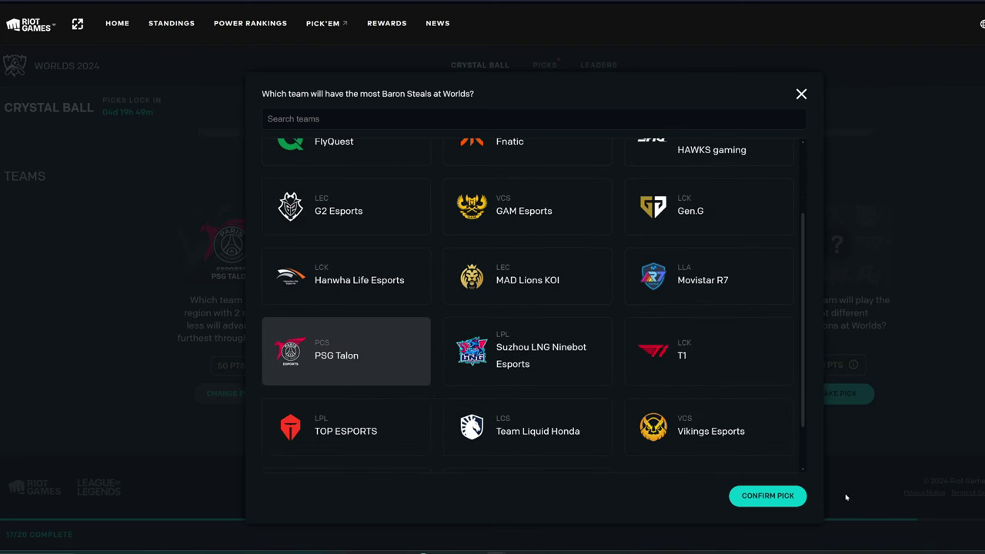
click(772, 500)
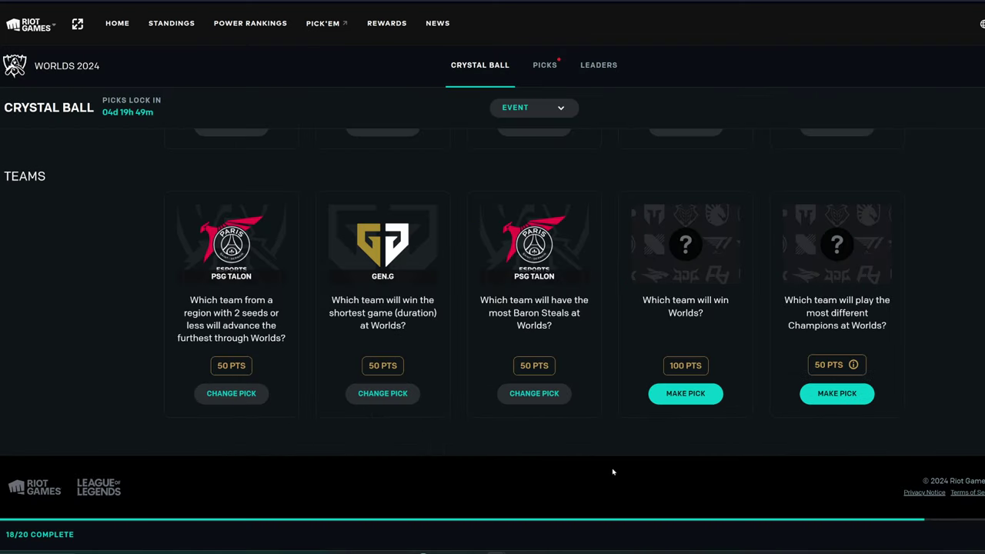
Step: Answer the Teams question about which team will win Worlds with Gen.G and confirm the pick
click(656, 403)
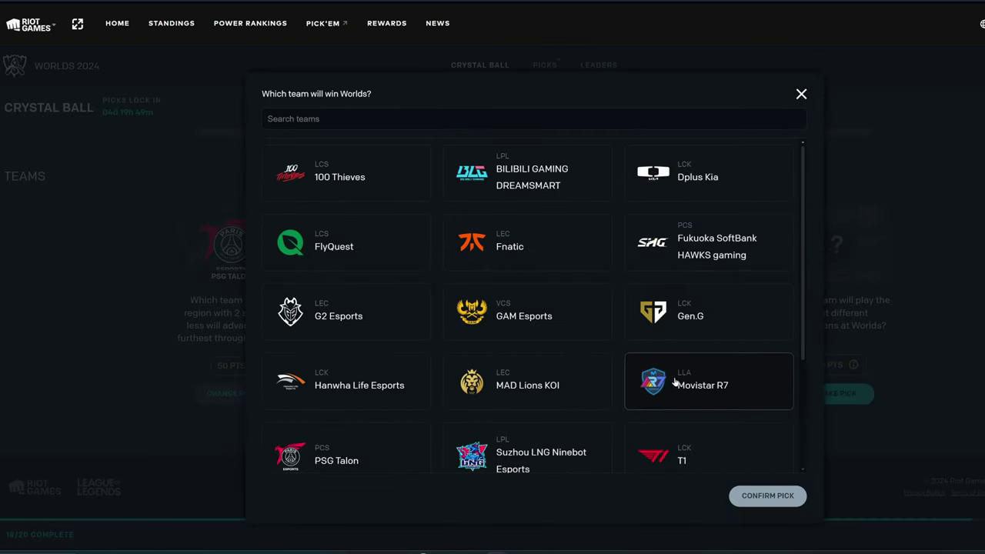
click(703, 327)
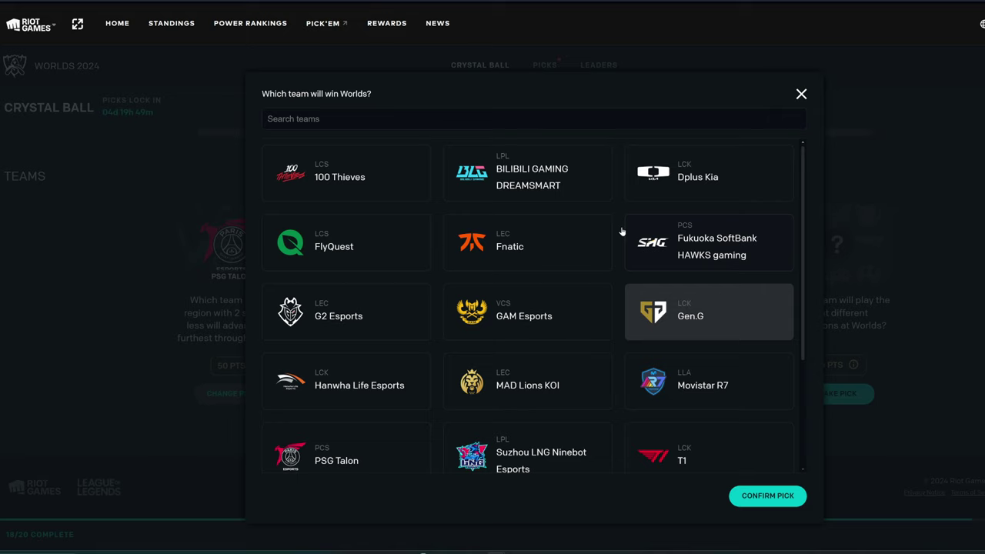
click(757, 497)
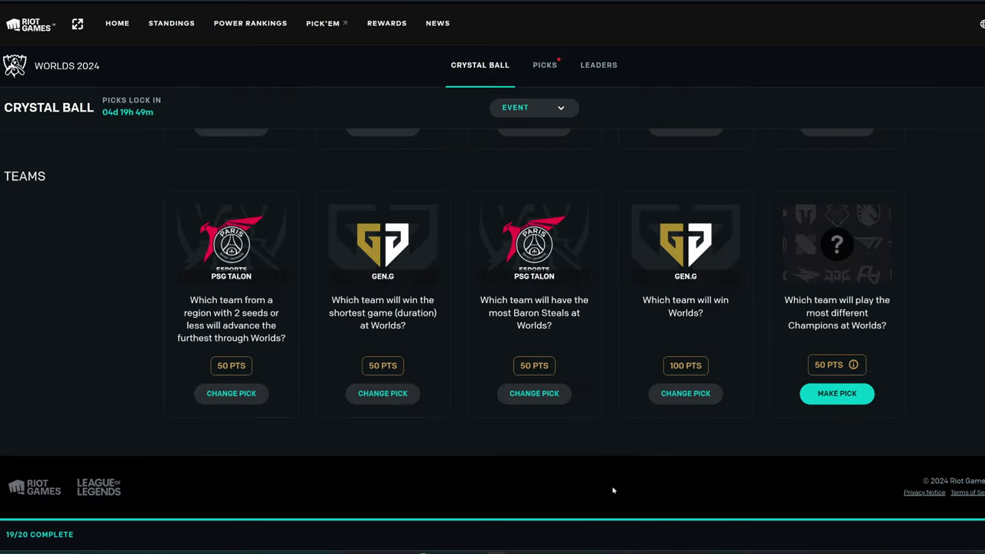
Step: Consider T1 for the team playing the most different Champions at Worlds, and confirm Gen.G as the pick
click(811, 398)
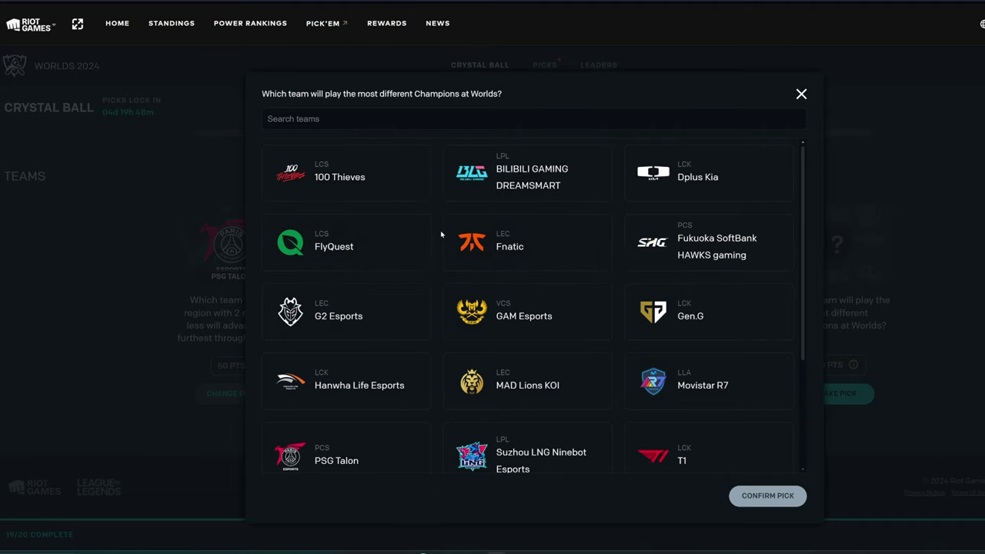
scroll(441, 235, down, 2)
click(716, 323)
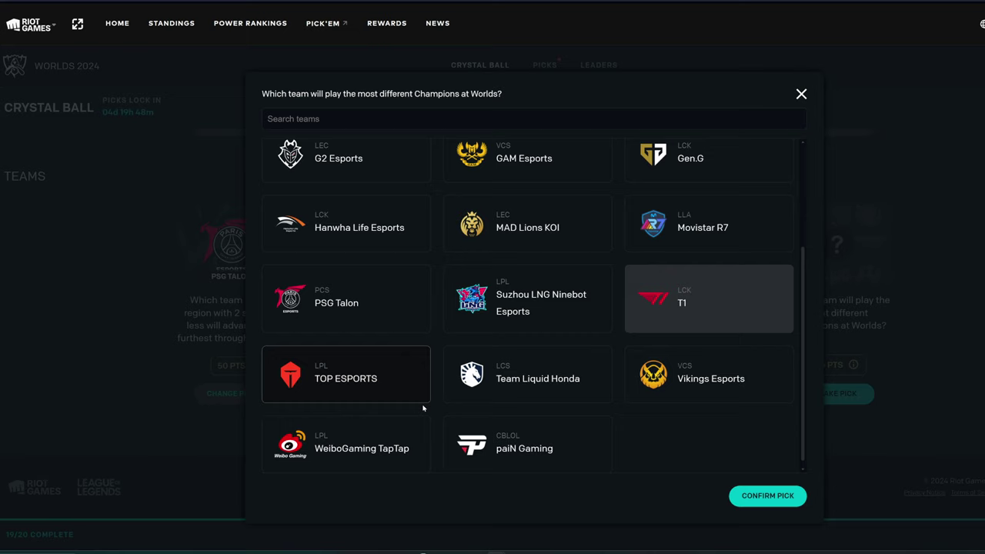
scroll(435, 384, down, 1)
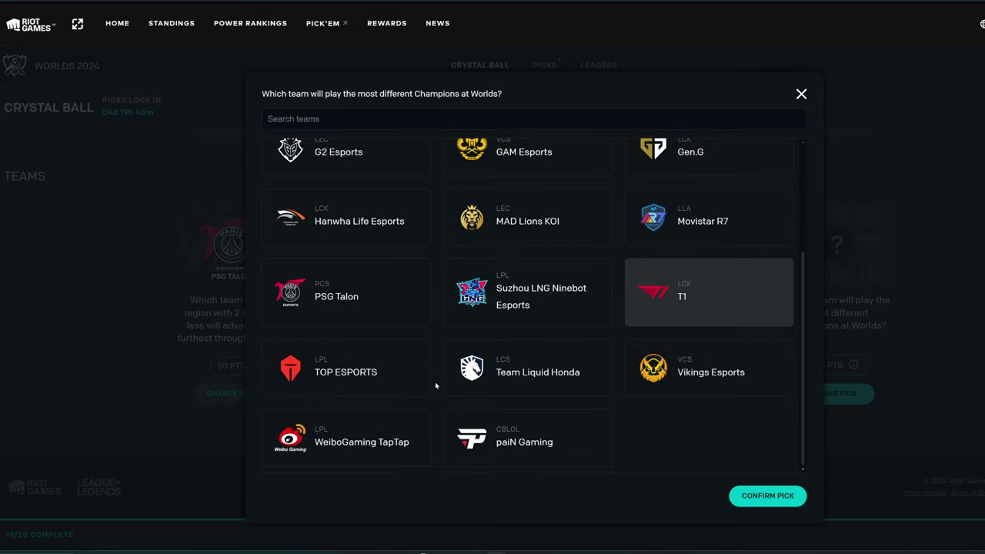
scroll(435, 385, up, 2)
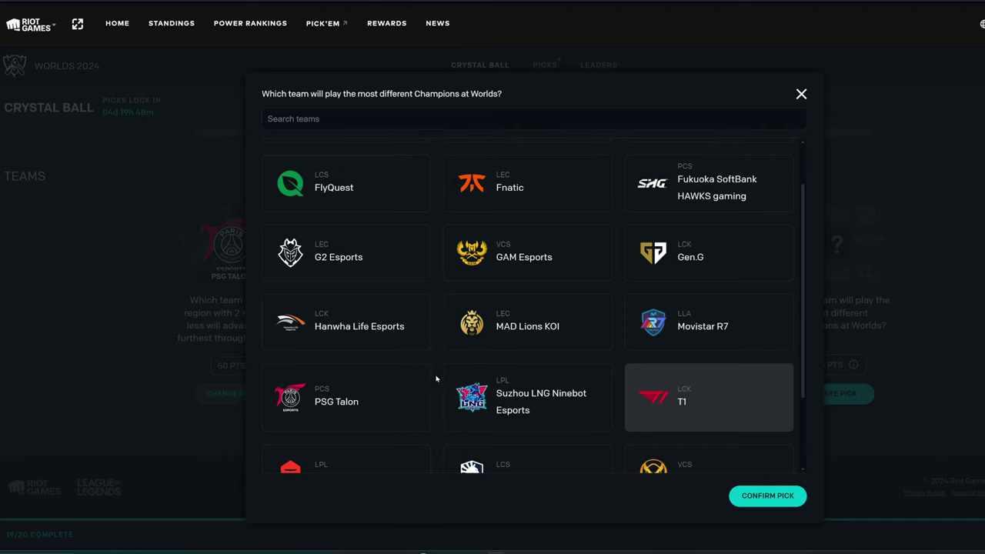
scroll(439, 380, up, 1)
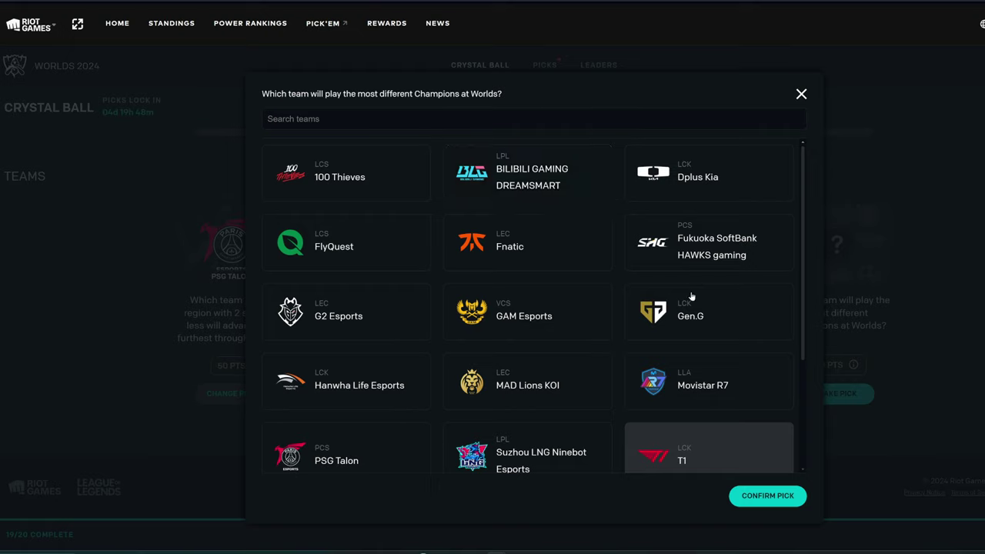
click(723, 322)
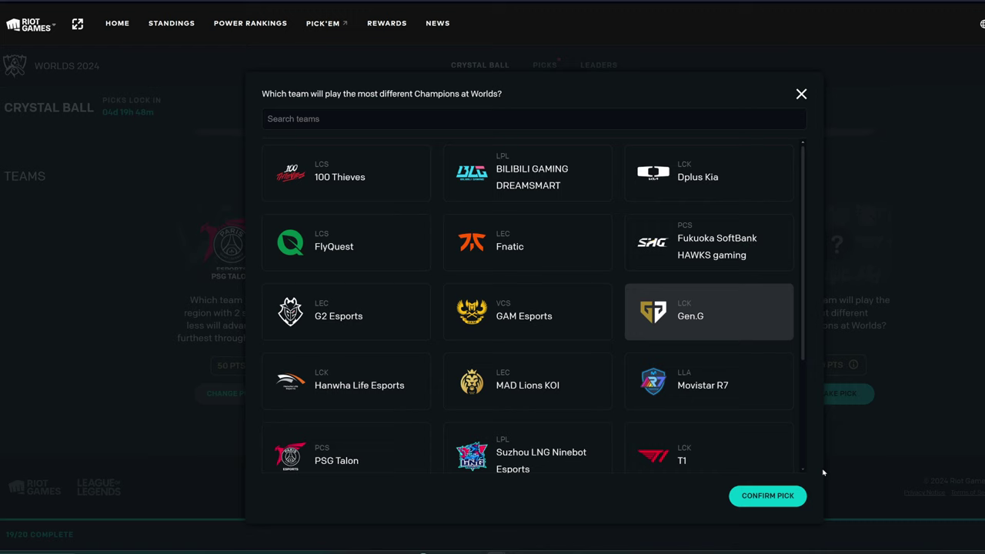
click(800, 497)
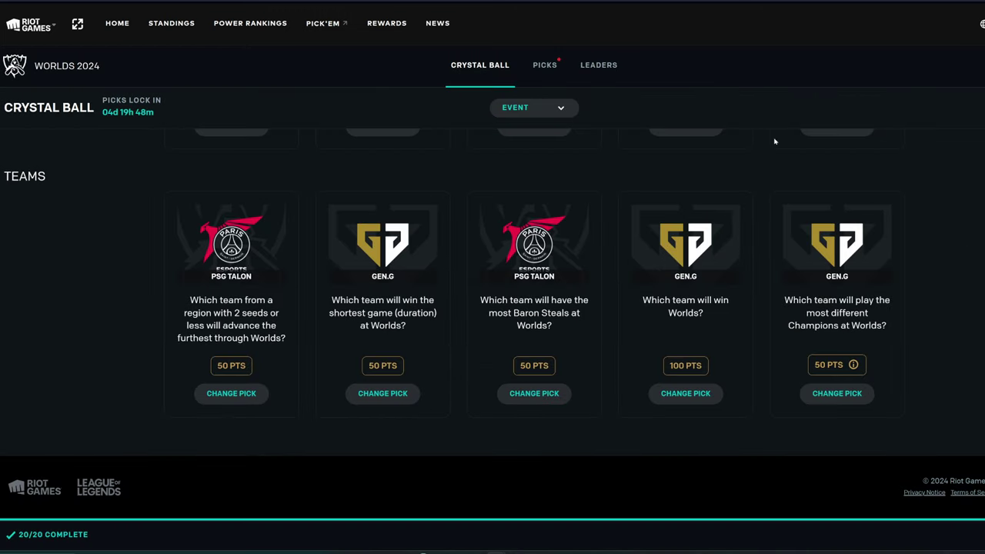
Step: Make the Play-In Stage picks, choosing PSG and MDK from Starting Bracket A and GAM and 100 from Starting Bracket B
click(541, 74)
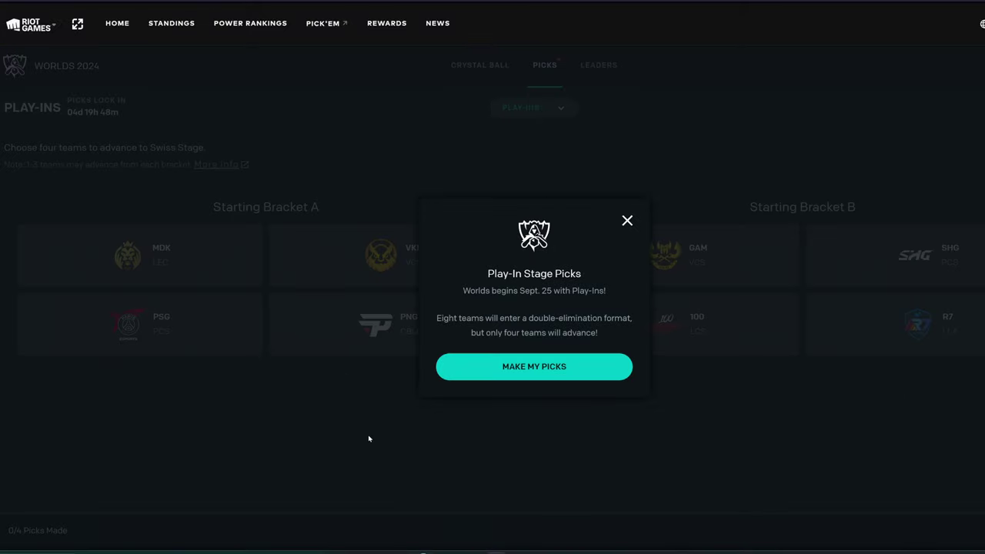
click(481, 375)
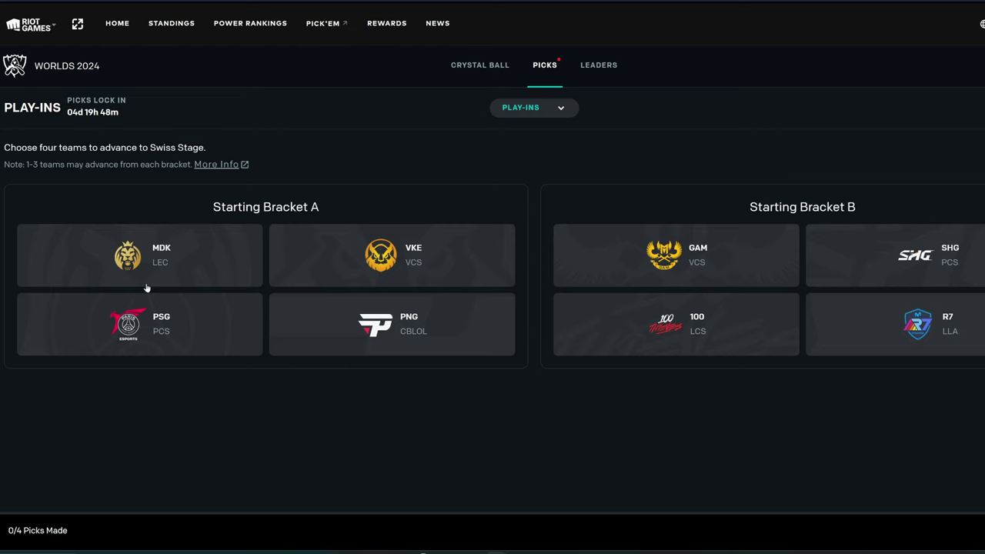
click(223, 338)
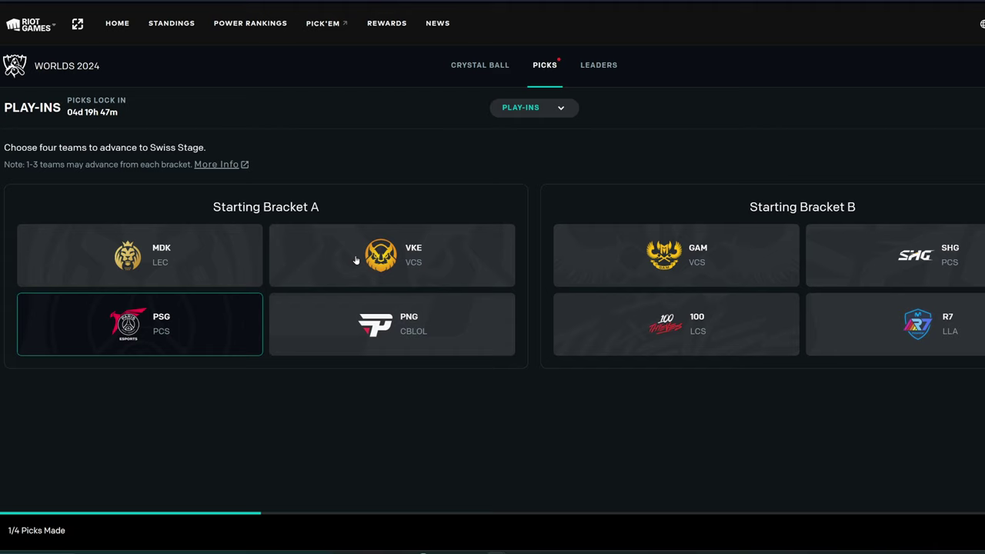
click(228, 266)
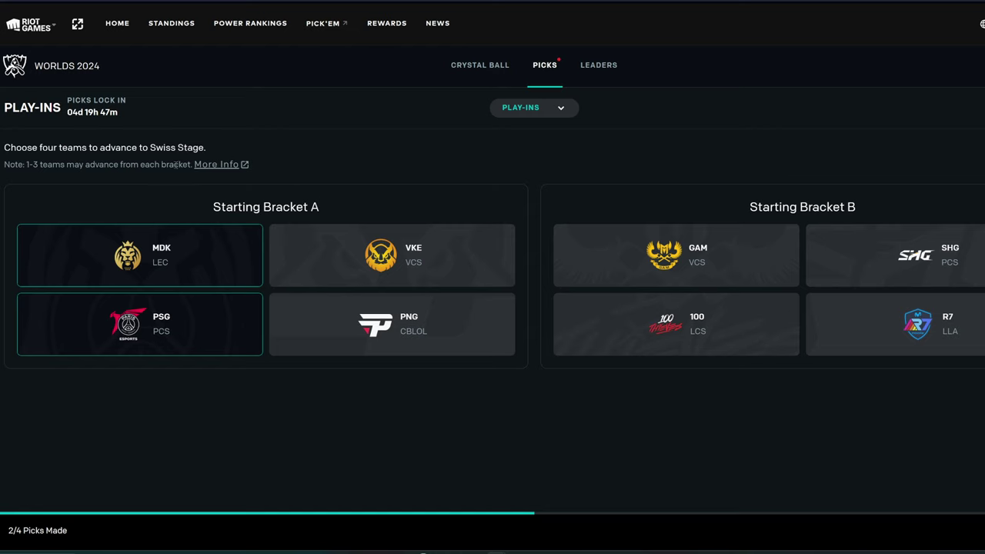
drag(21, 166, 185, 165)
click(354, 174)
click(788, 248)
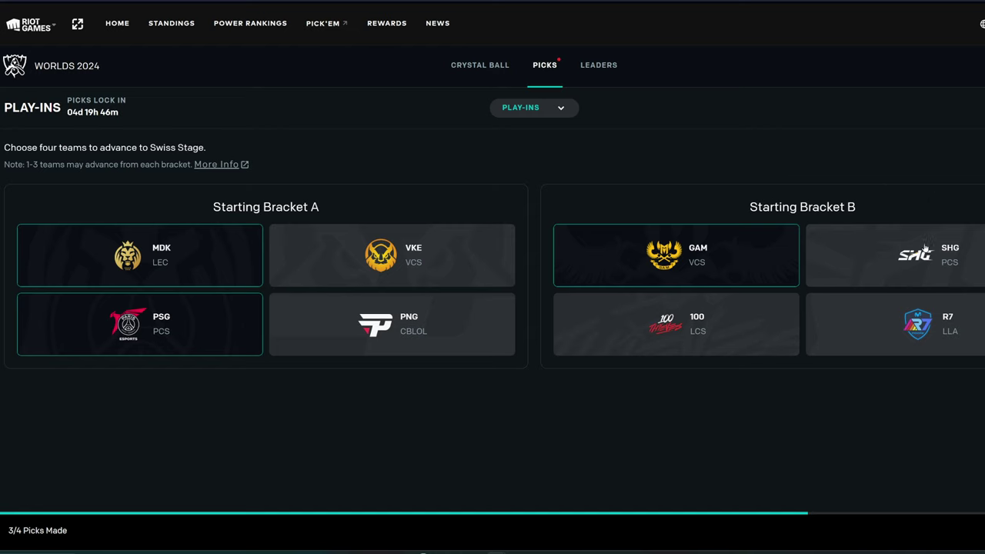
click(780, 309)
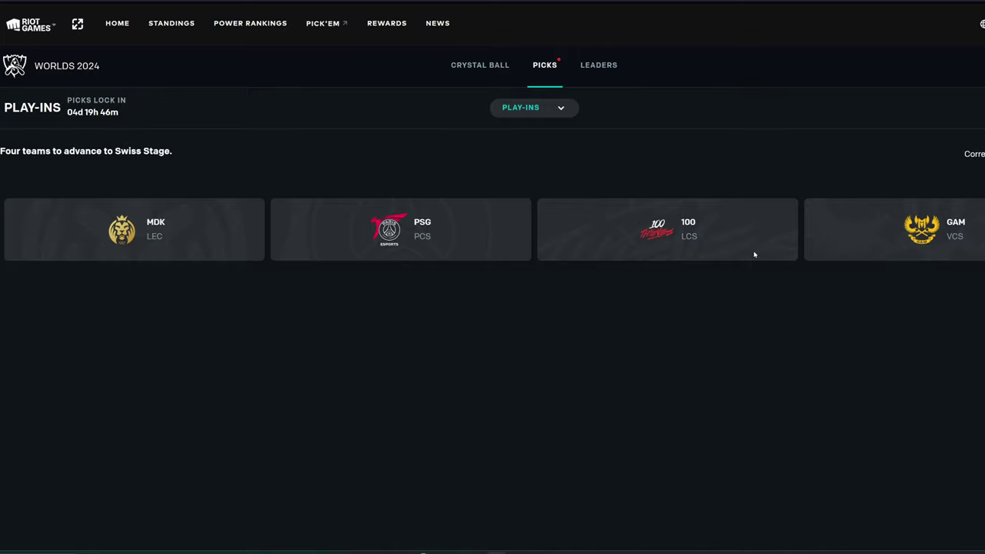
Step: Check whether the Swiss stage picks are open, and return to the Play-Ins picks
click(543, 114)
click(525, 150)
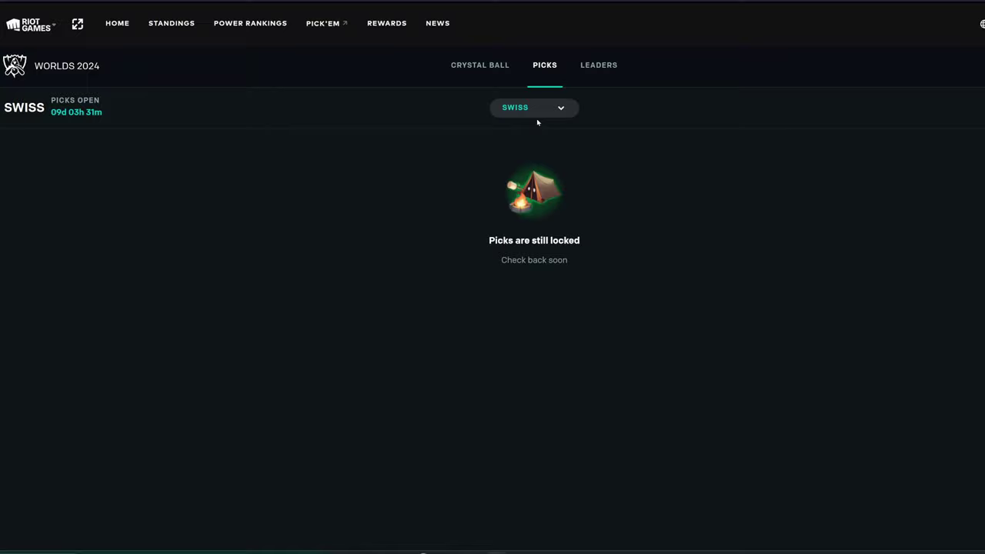
click(523, 108)
click(526, 127)
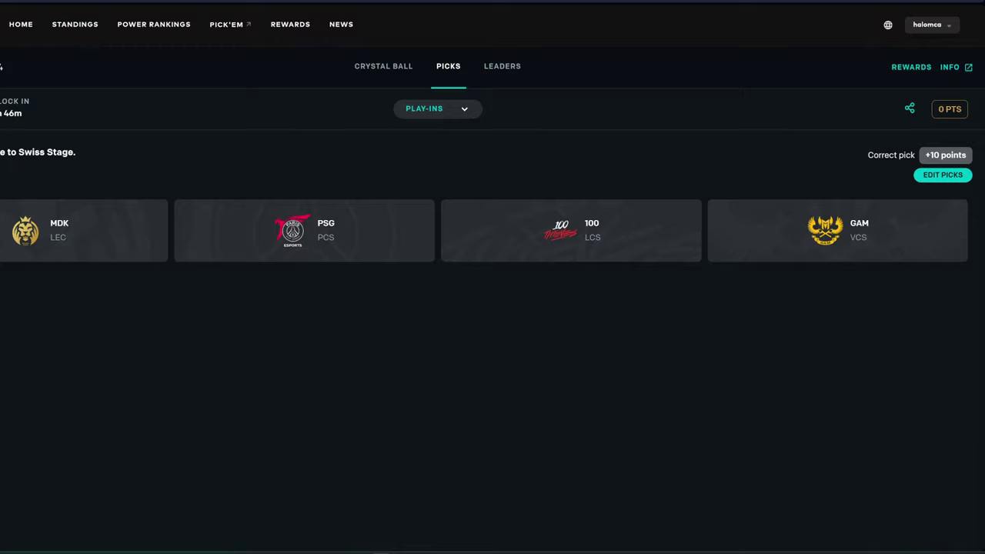
Step: Review the Crystal Ball picks from the Event questions down through the Players questions
click(402, 70)
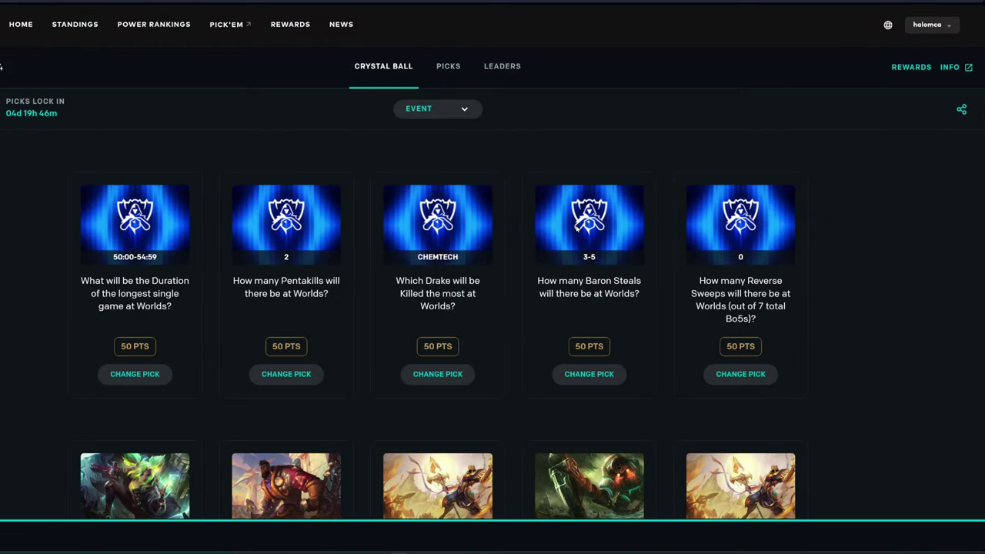
scroll(823, 284, down, 10)
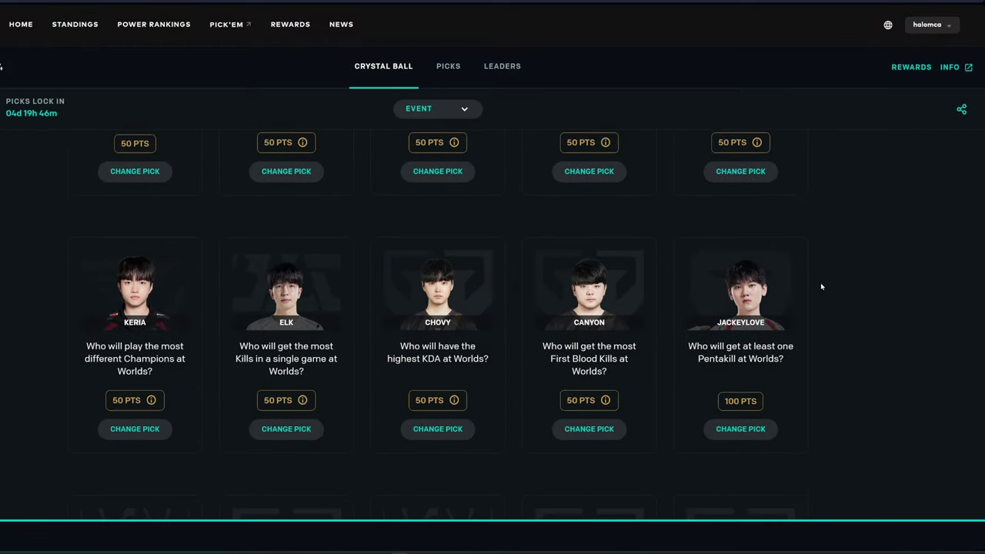